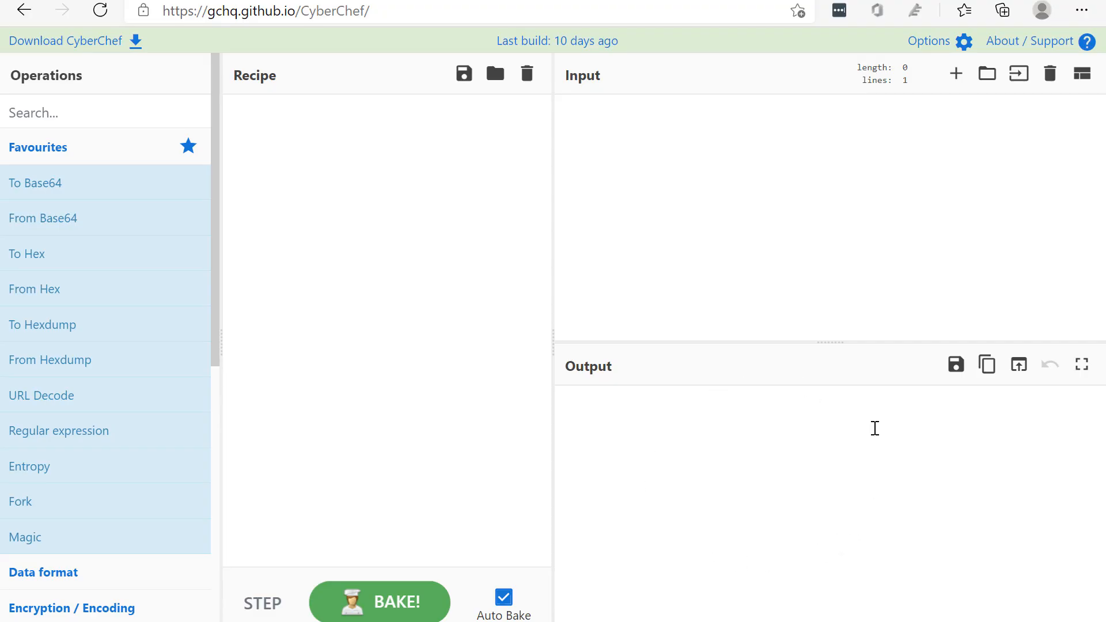
# Look over the operation categories and examine the operations offered under Encryption / Encoding
pyautogui.scroll(-4, 35, 421)
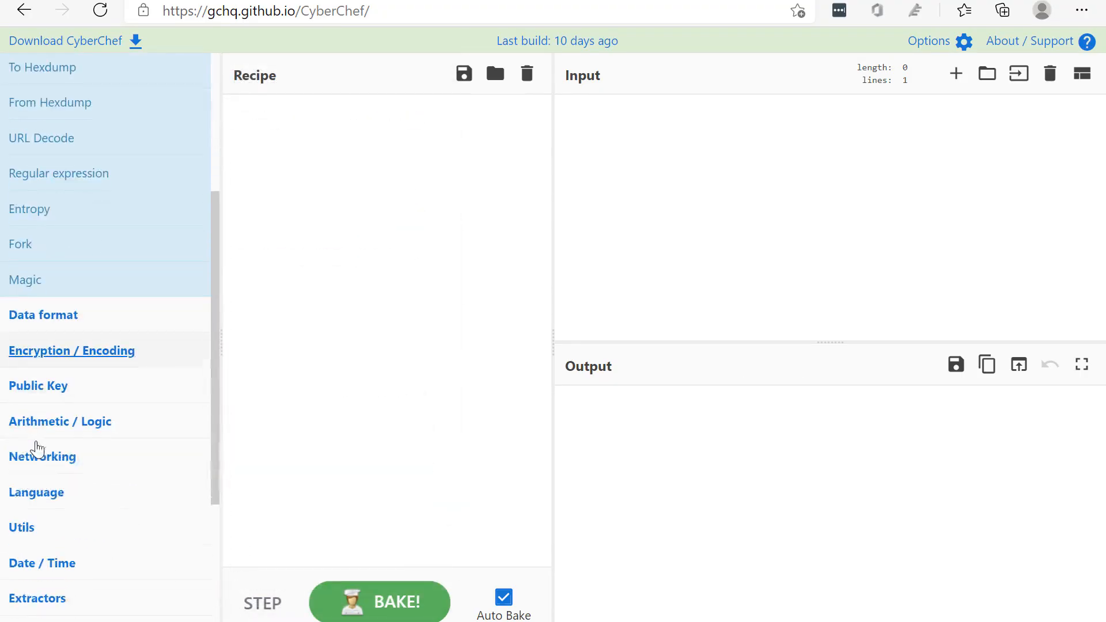
pyautogui.scroll(4, 36, 357)
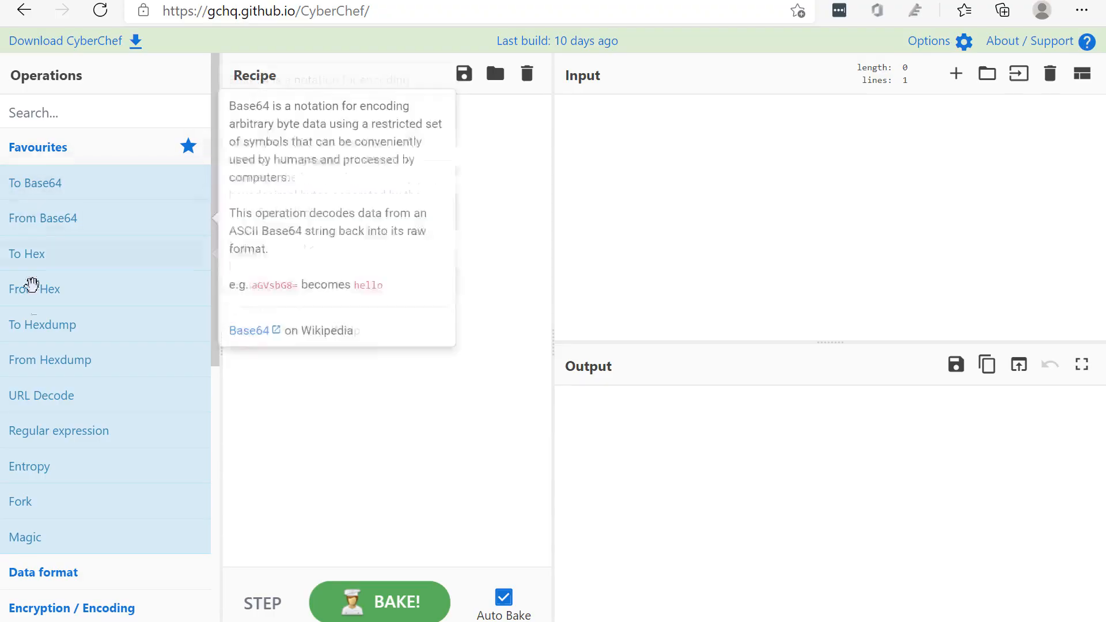
pyautogui.scroll(-5, 66, 306)
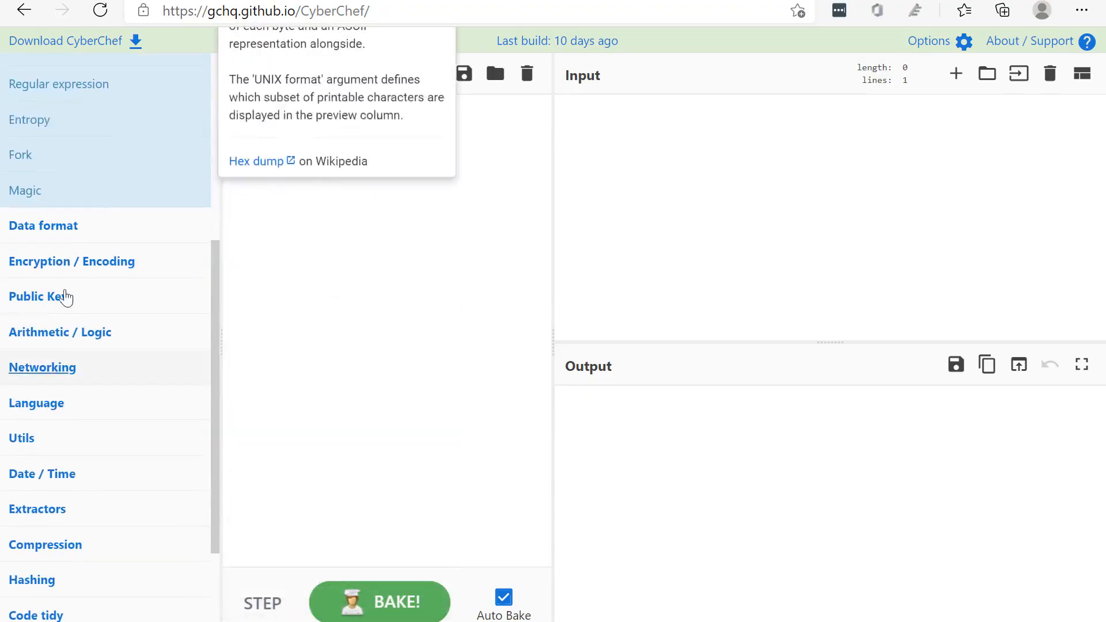
pyautogui.click(150, 267)
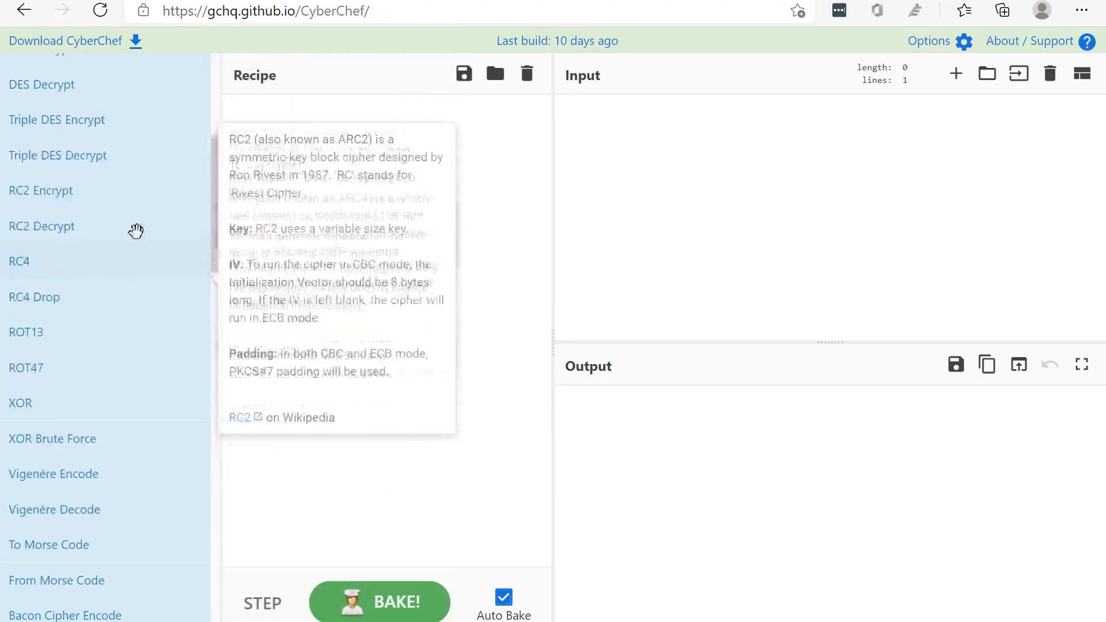
pyautogui.scroll(5, 136, 231)
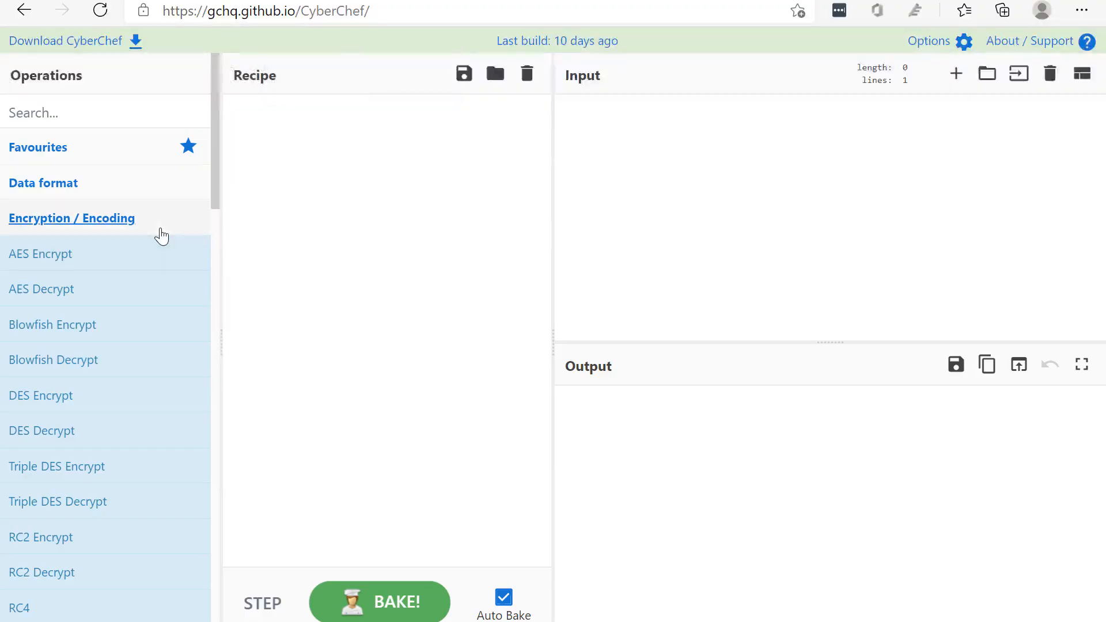
pyautogui.click(161, 232)
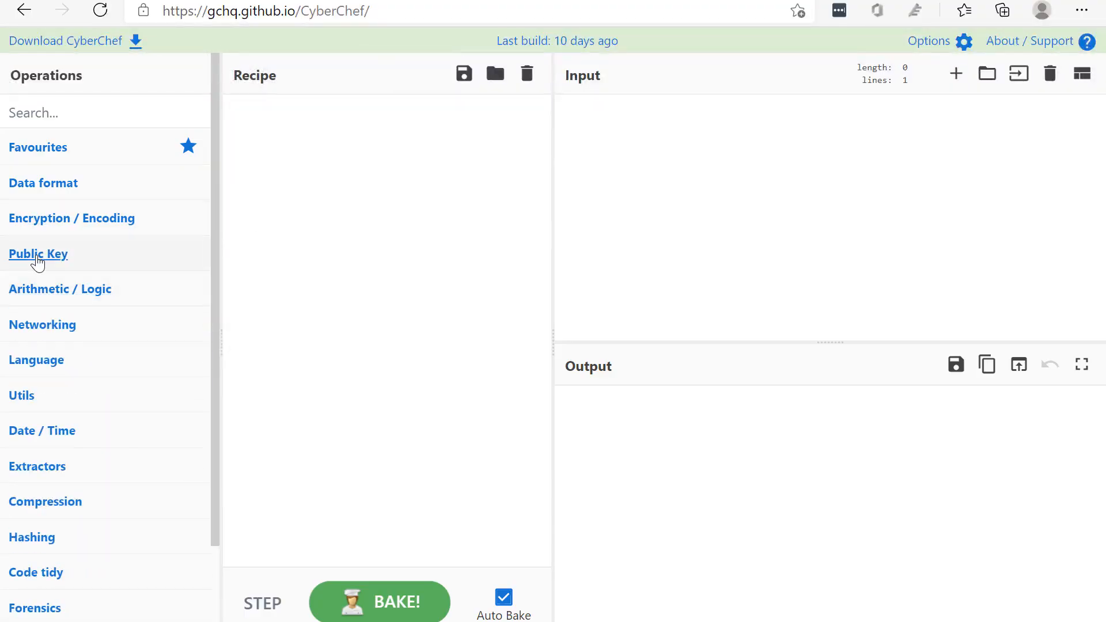
# Expand the Utils category, examine the operations it offers, and collapse it again
pyautogui.click(45, 396)
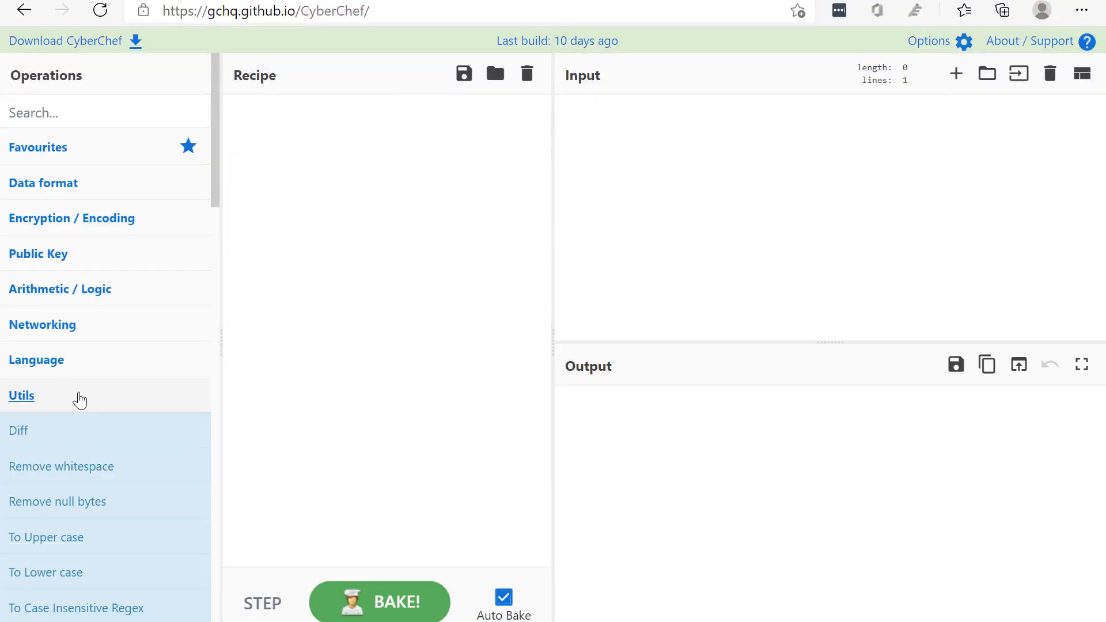
pyautogui.scroll(-3, 81, 398)
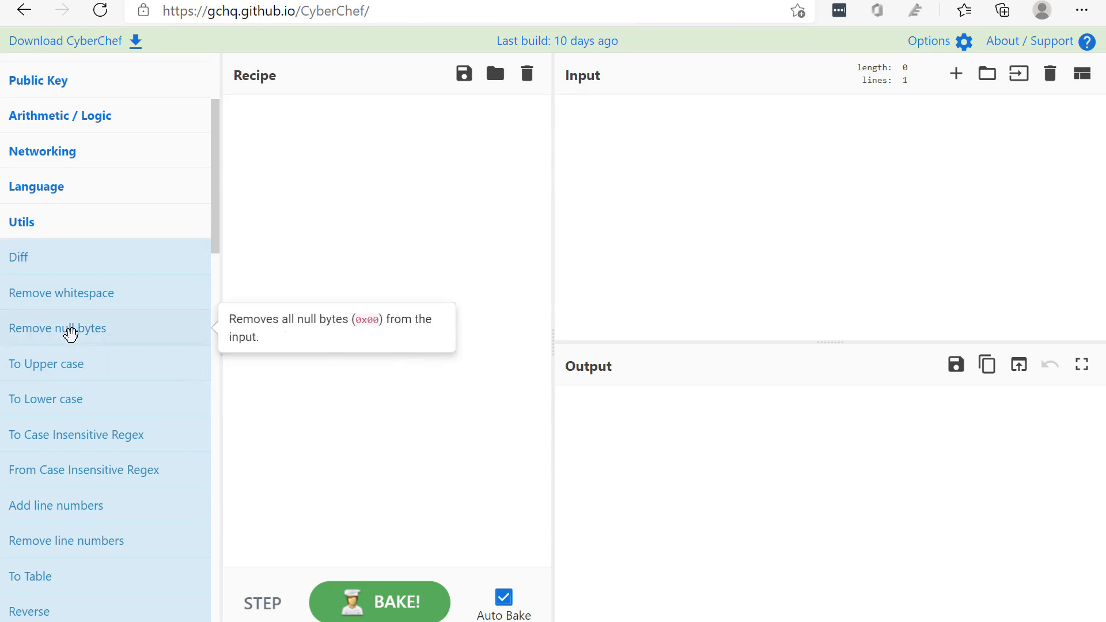
pyautogui.scroll(-2, 69, 357)
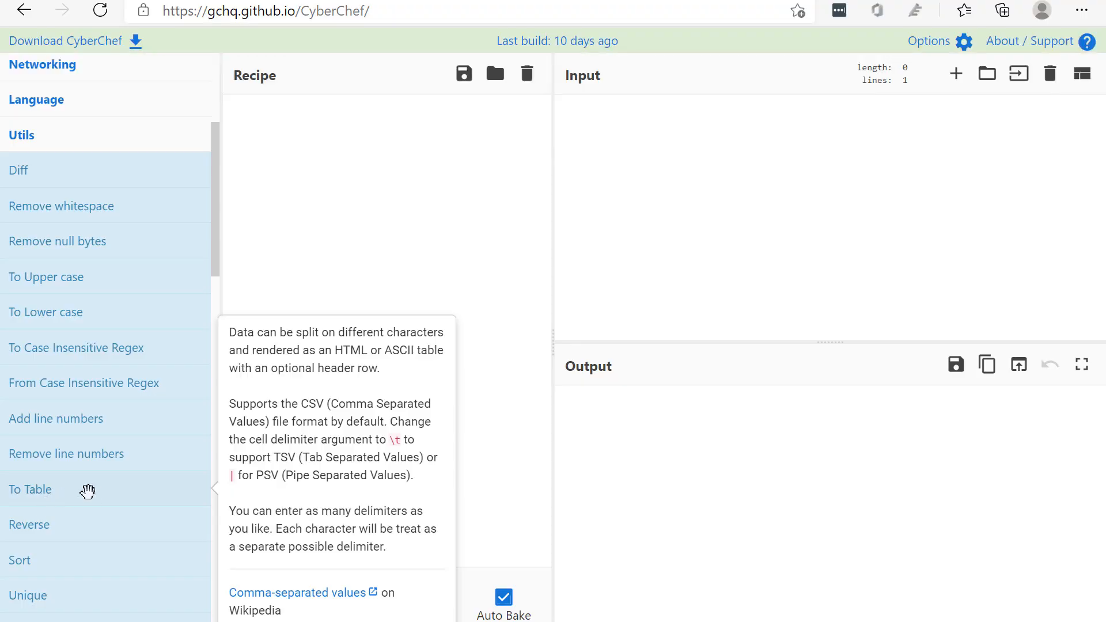
pyautogui.scroll(-3, 91, 491)
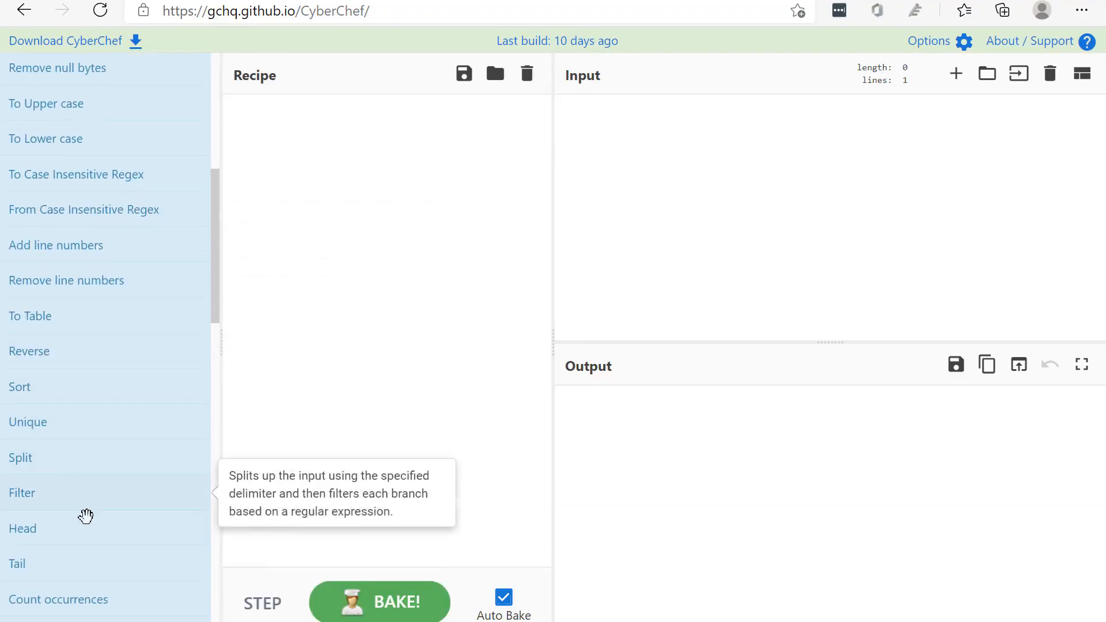
pyautogui.scroll(7, 86, 516)
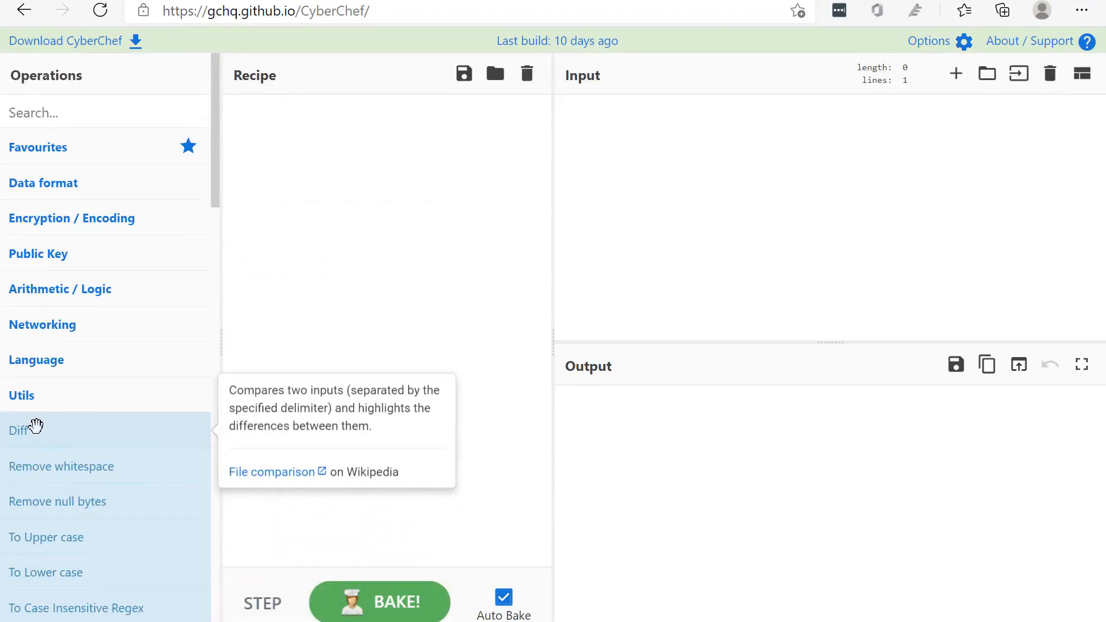
pyautogui.click(33, 403)
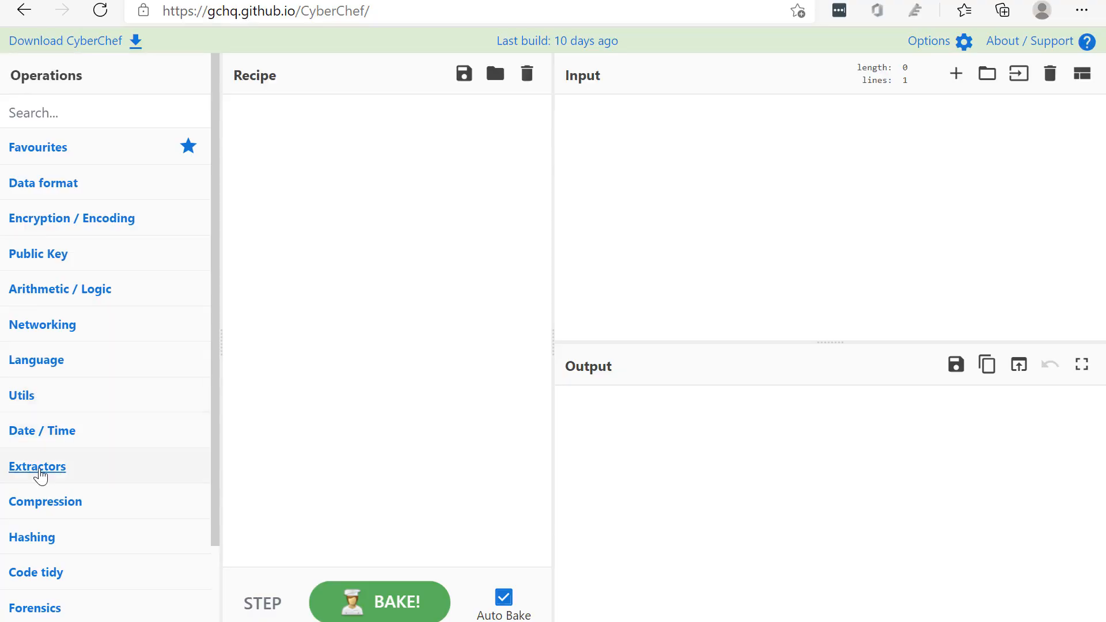
# Look over the remaining operation categories, from Extractors and Compression through Multimedia to Flow control
pyautogui.scroll(-2, 42, 360)
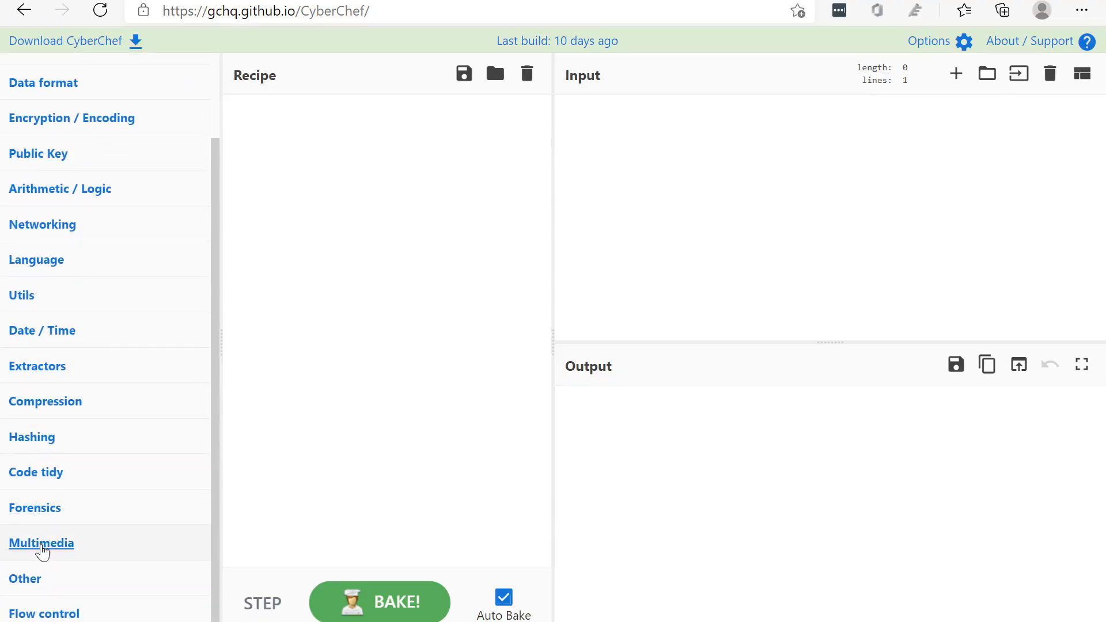
pyautogui.scroll(2, 30, 334)
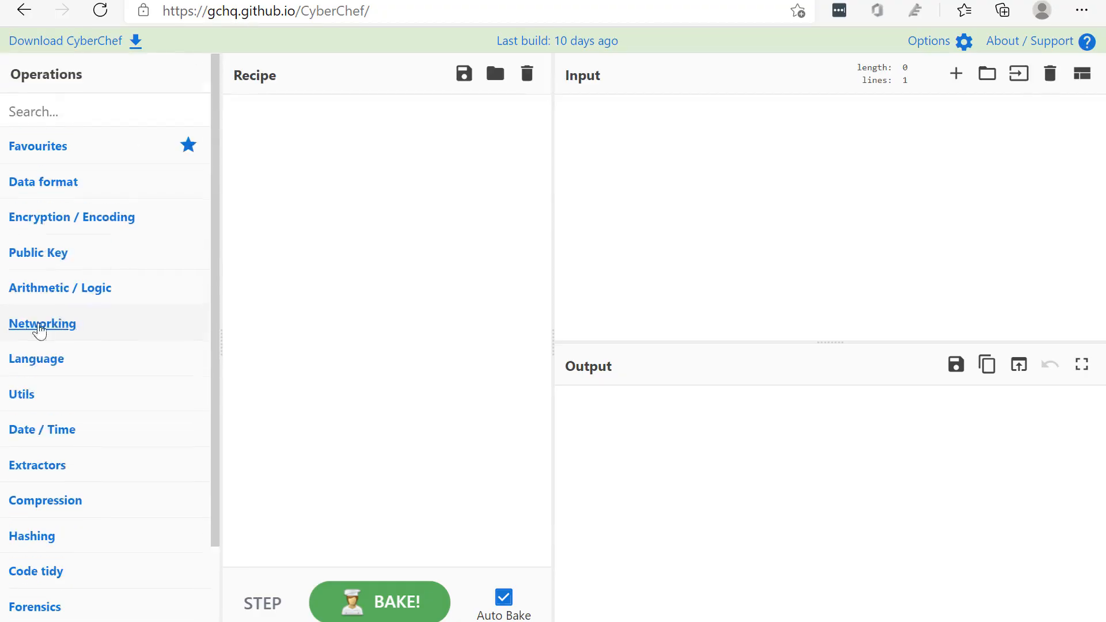
pyautogui.scroll(-2, 75, 242)
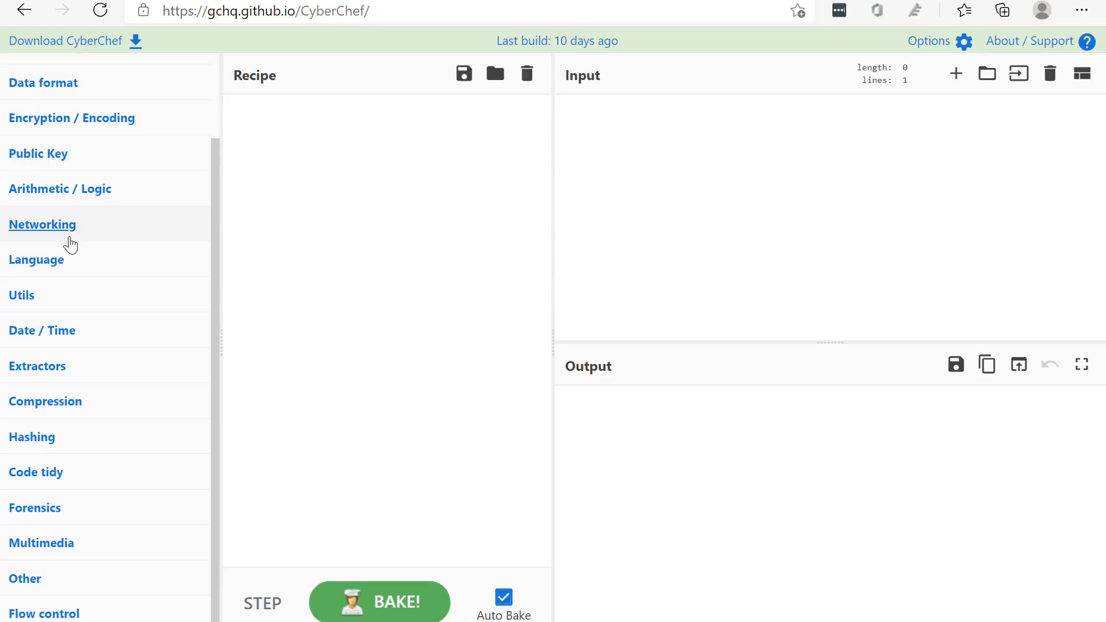
pyautogui.scroll(2, 70, 244)
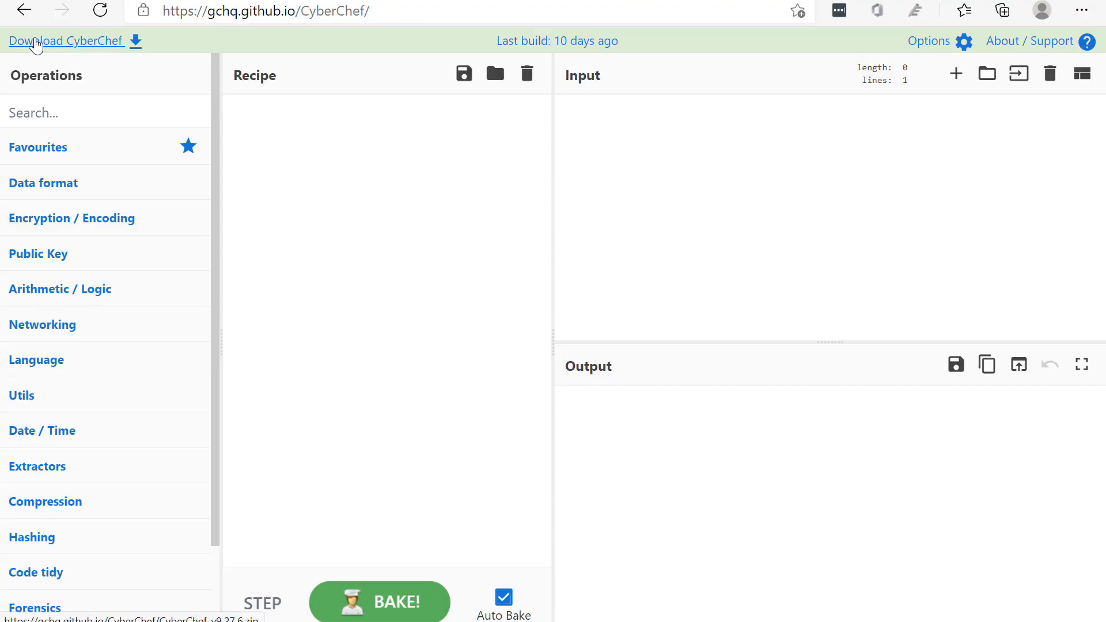
# Add two more input tabs and switch through Tab 1, Tab 2 and Tab 3
pyautogui.click(665, 143)
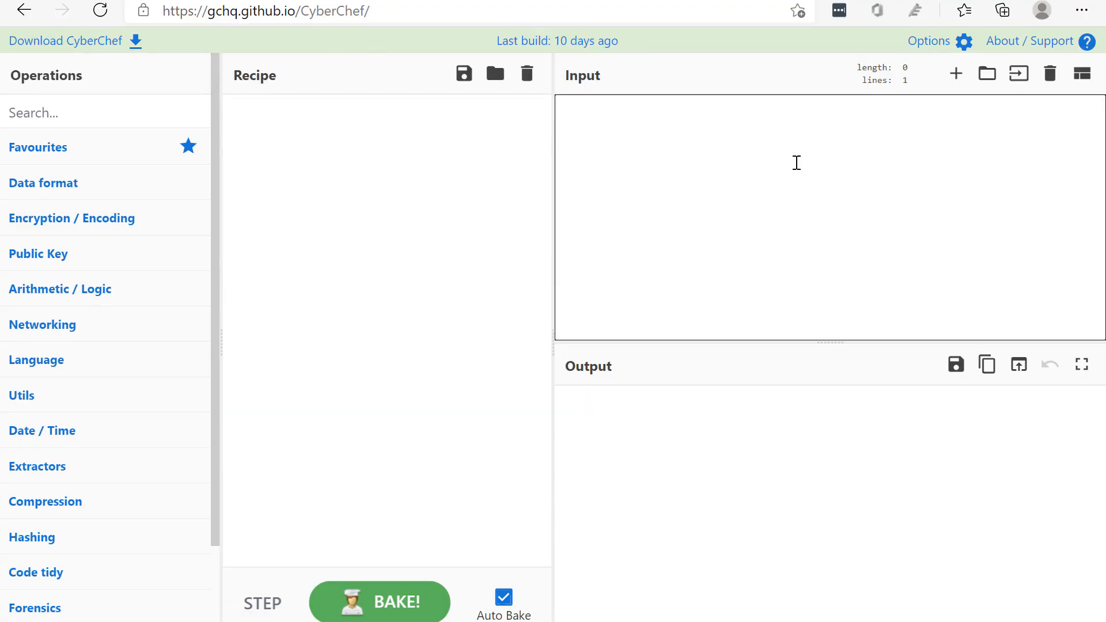
pyautogui.click(950, 79)
pyautogui.click(951, 75)
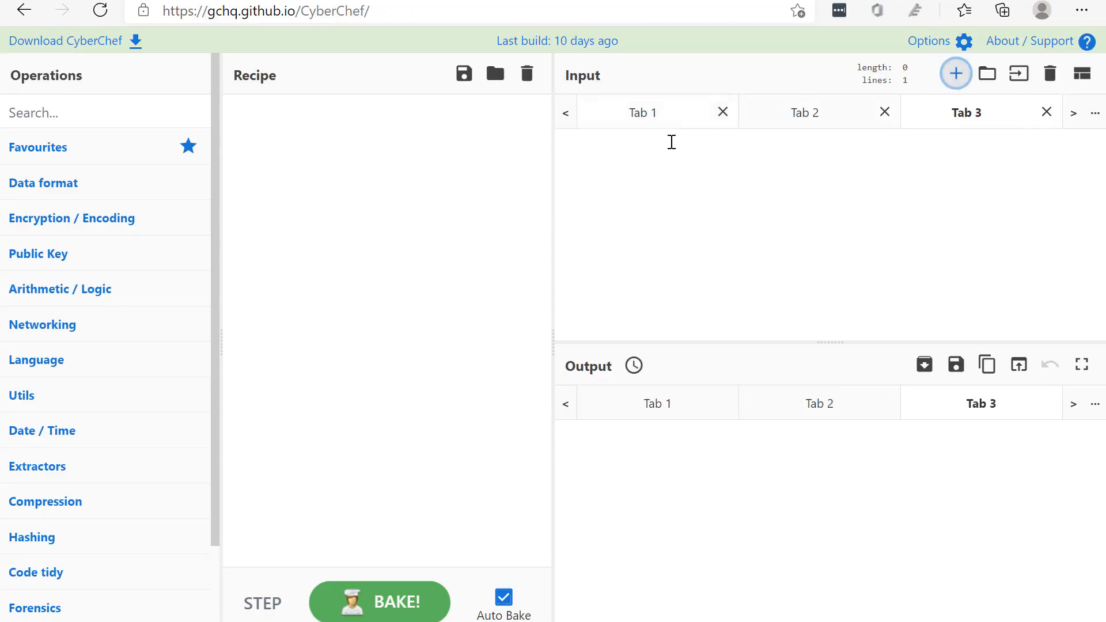
pyautogui.click(668, 110)
pyautogui.click(795, 119)
pyautogui.click(973, 124)
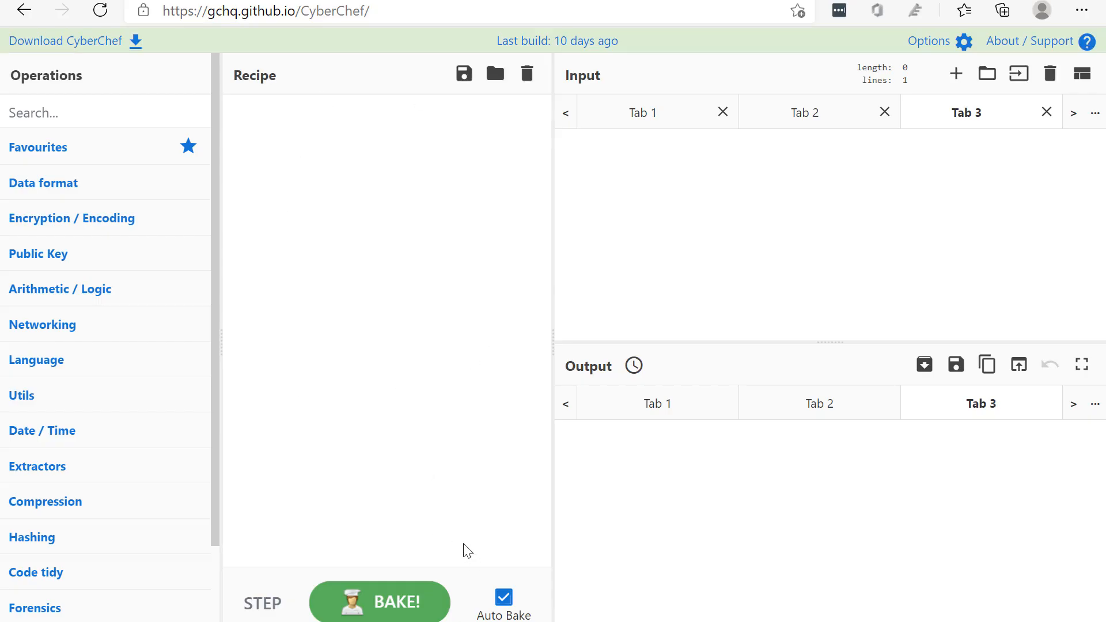
# Close the extra input tabs, Tab 3 and Tab 2, leaving a single input
pyautogui.click(714, 226)
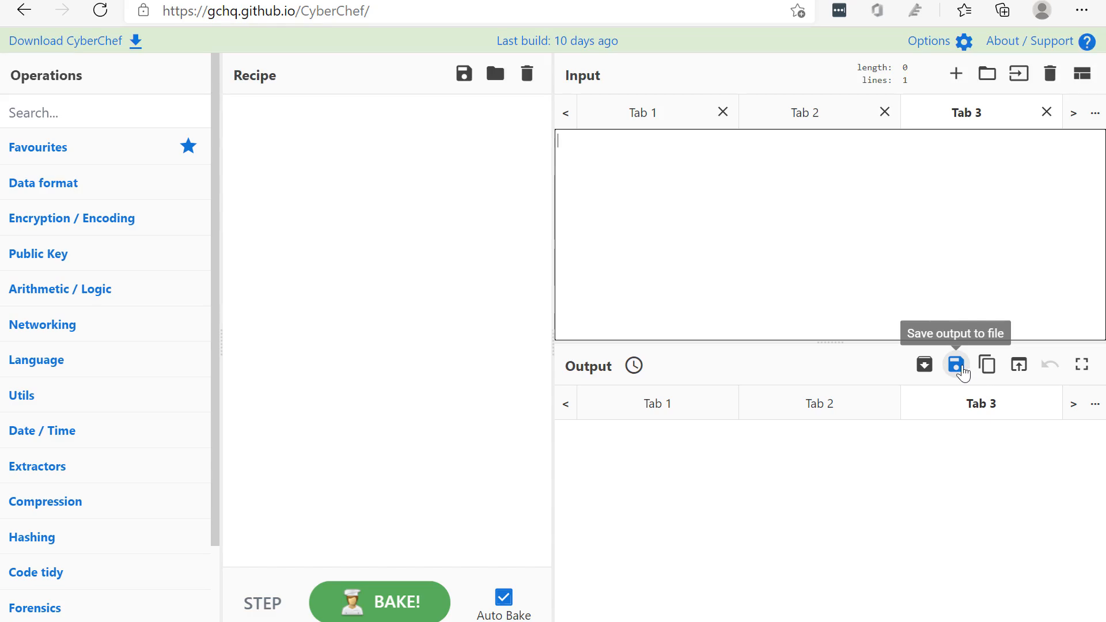
pyautogui.click(1046, 112)
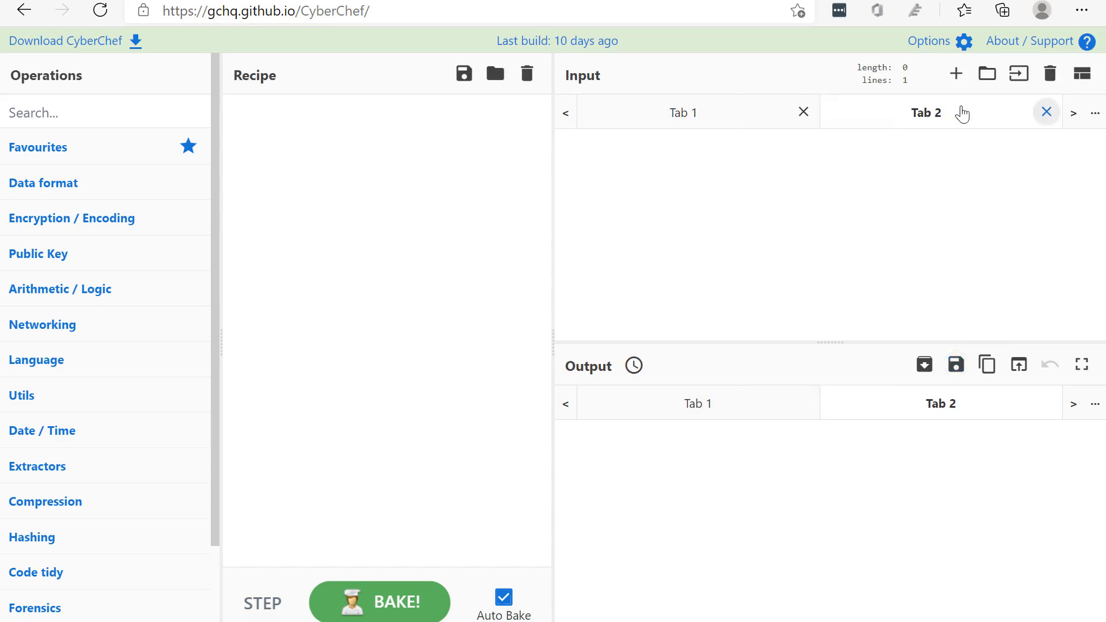
pyautogui.click(1047, 113)
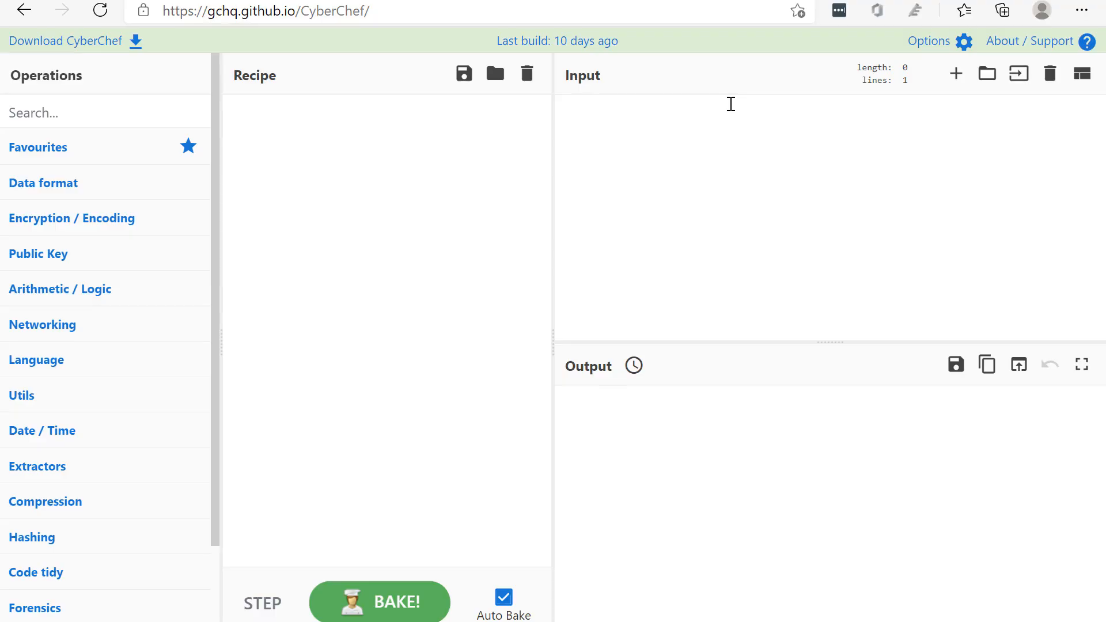
# Start loading a file as input and select iranian_apt_docx_with_macro.zip in the Exercises folder
pyautogui.click(1018, 84)
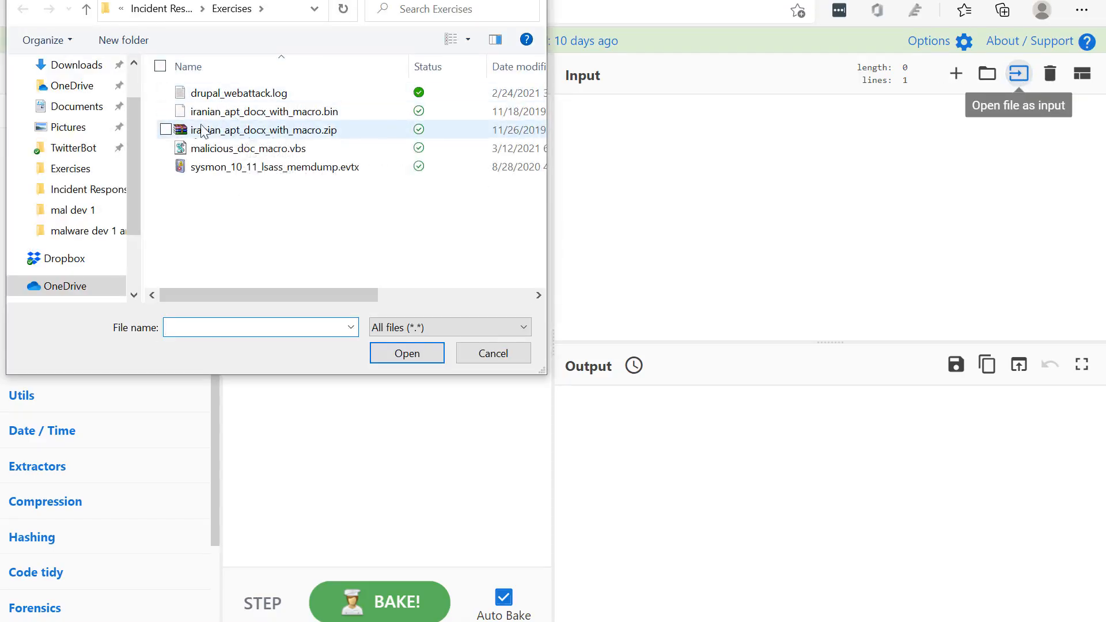
pyautogui.click(219, 136)
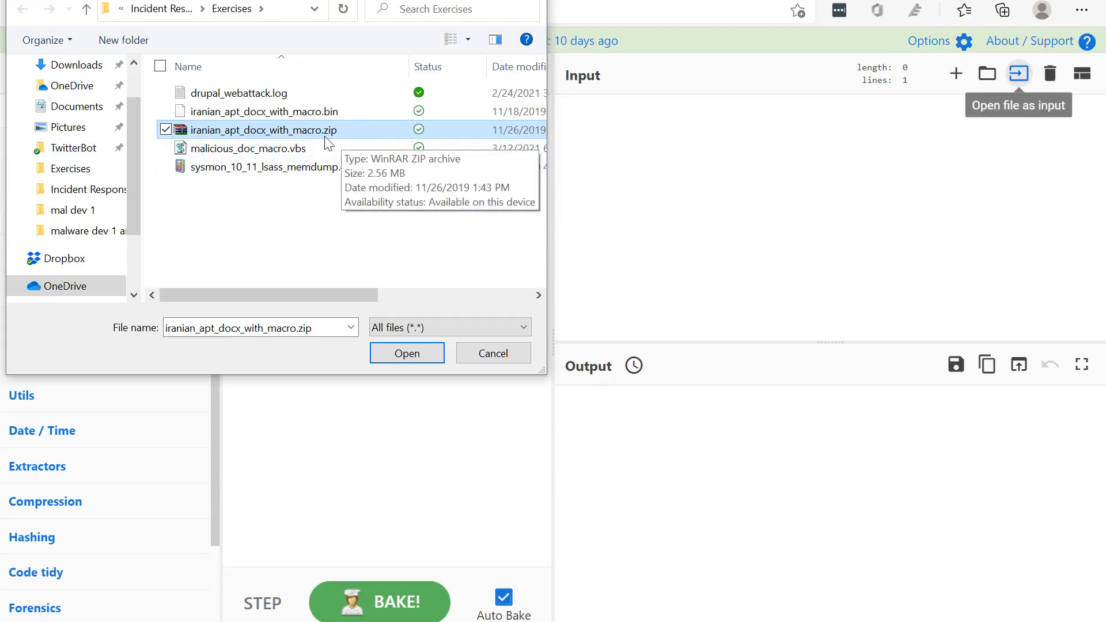
pyautogui.click(281, 325)
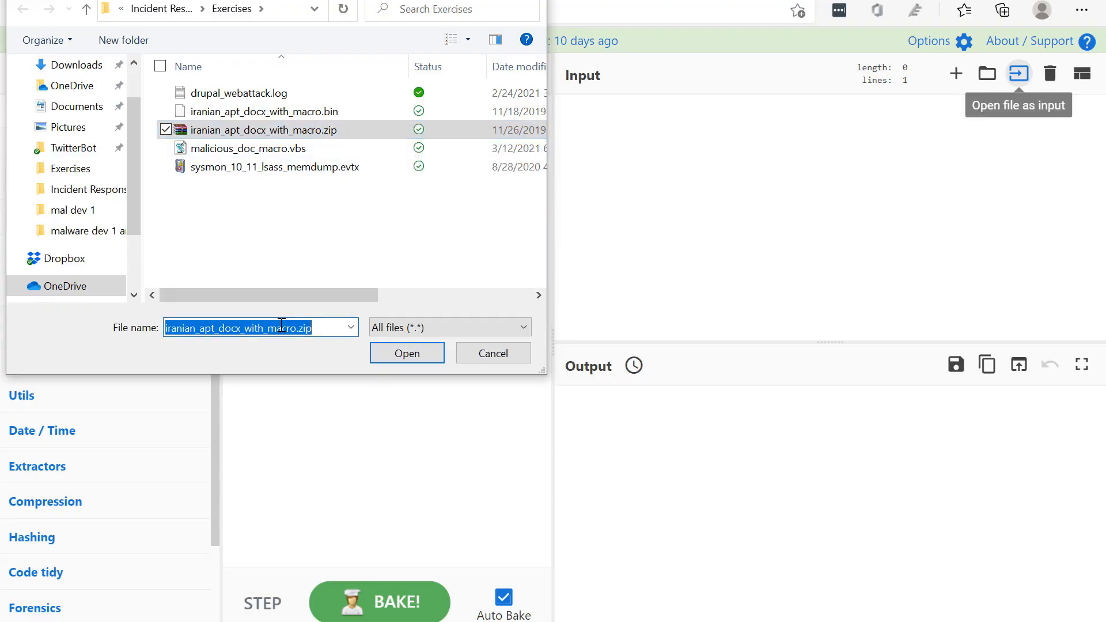
pyautogui.write('infected')
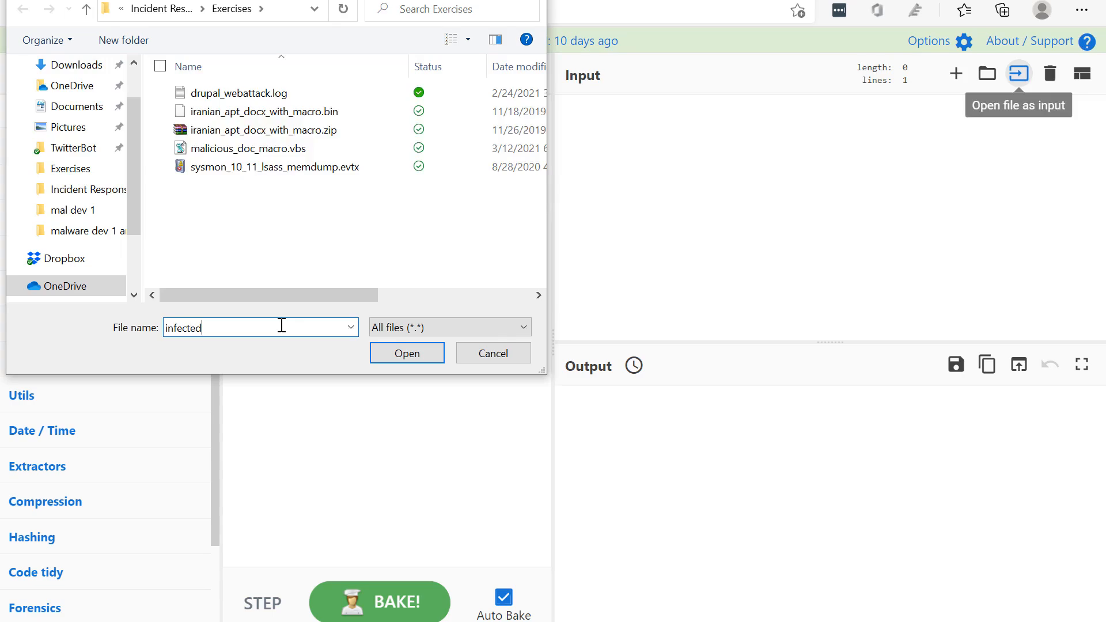
pyautogui.doubleClick(281, 325)
pyautogui.press('BackSpace')
pyautogui.click(270, 130)
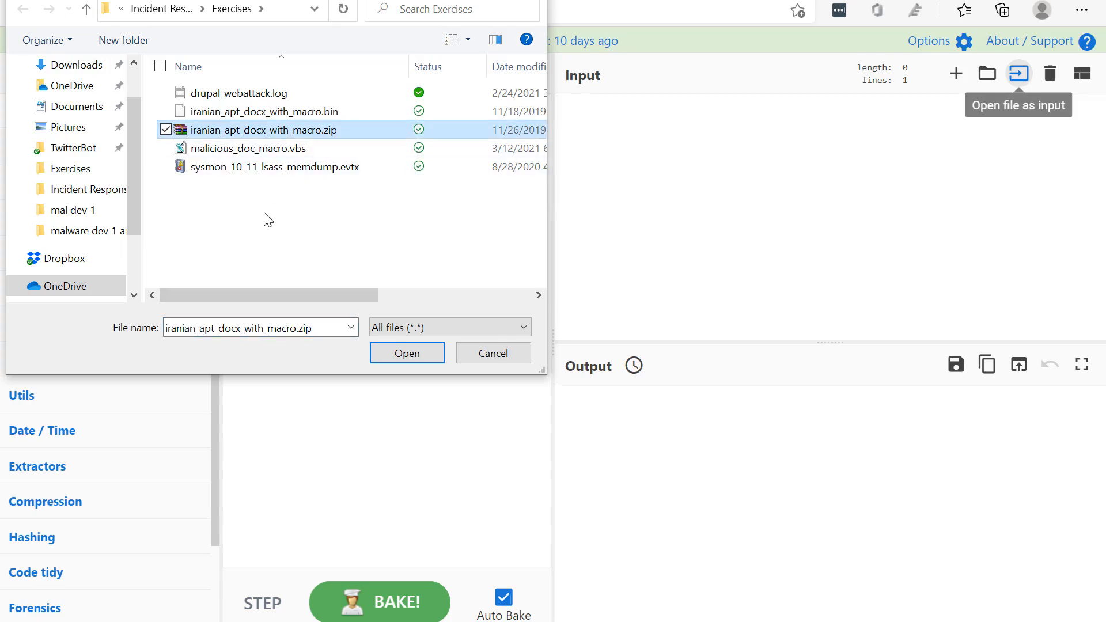
# Try changing the extension of iranian_apt_docx_with_macro.bin to doc, and discard the rename
pyautogui.click(274, 114)
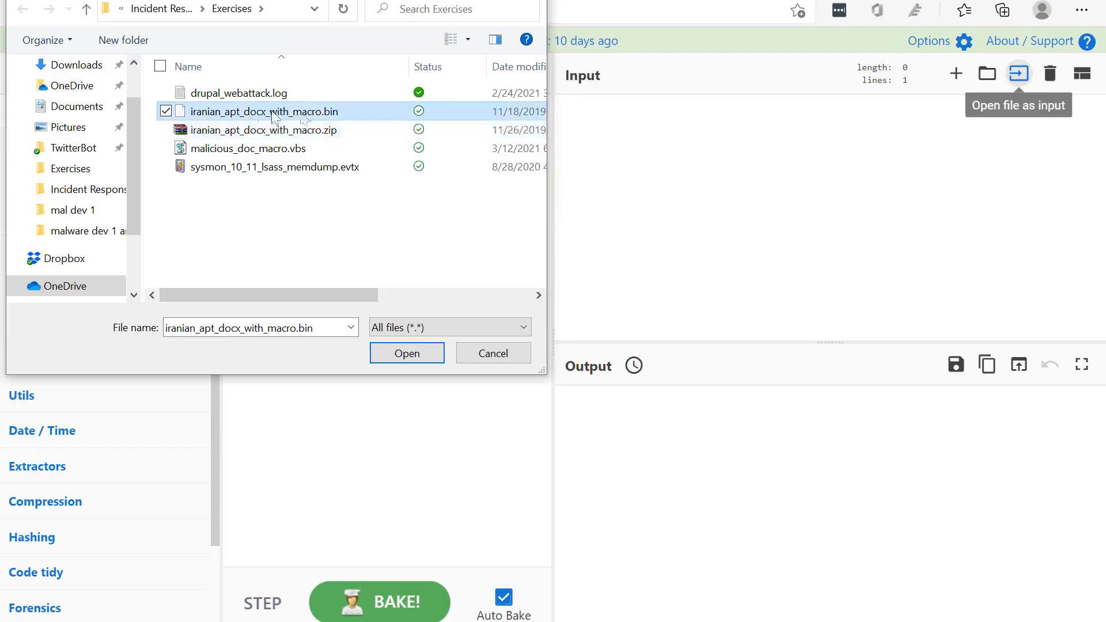
pyautogui.click(329, 113)
pyautogui.moveTo(353, 111); pyautogui.dragTo(326, 111)
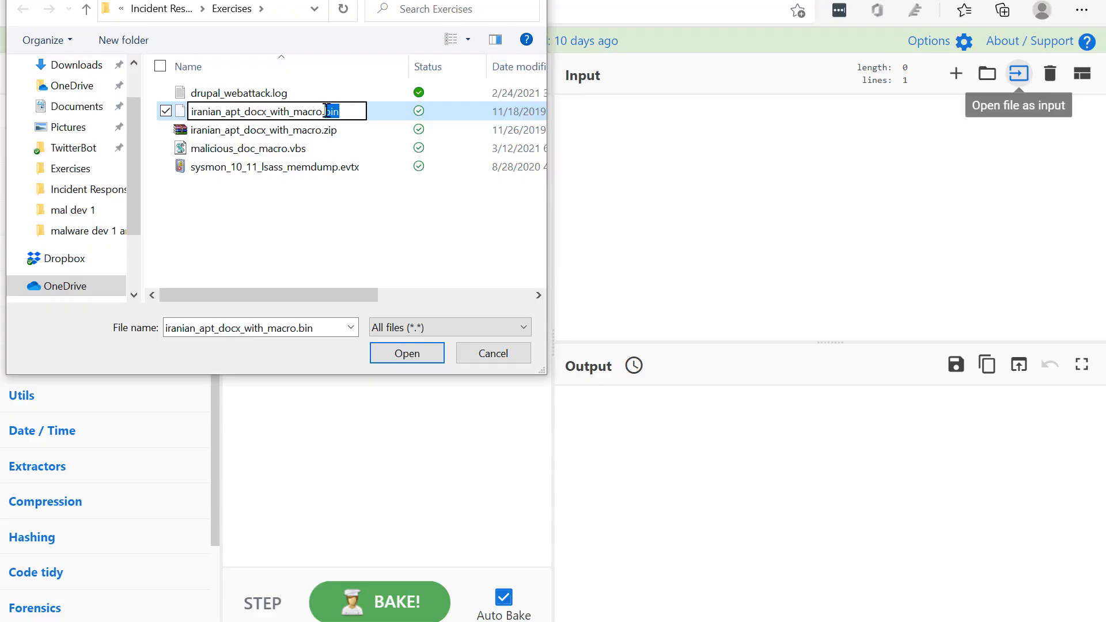
pyautogui.write('doc')
pyautogui.hotkey('ctrl', 'z')
pyautogui.click(273, 243)
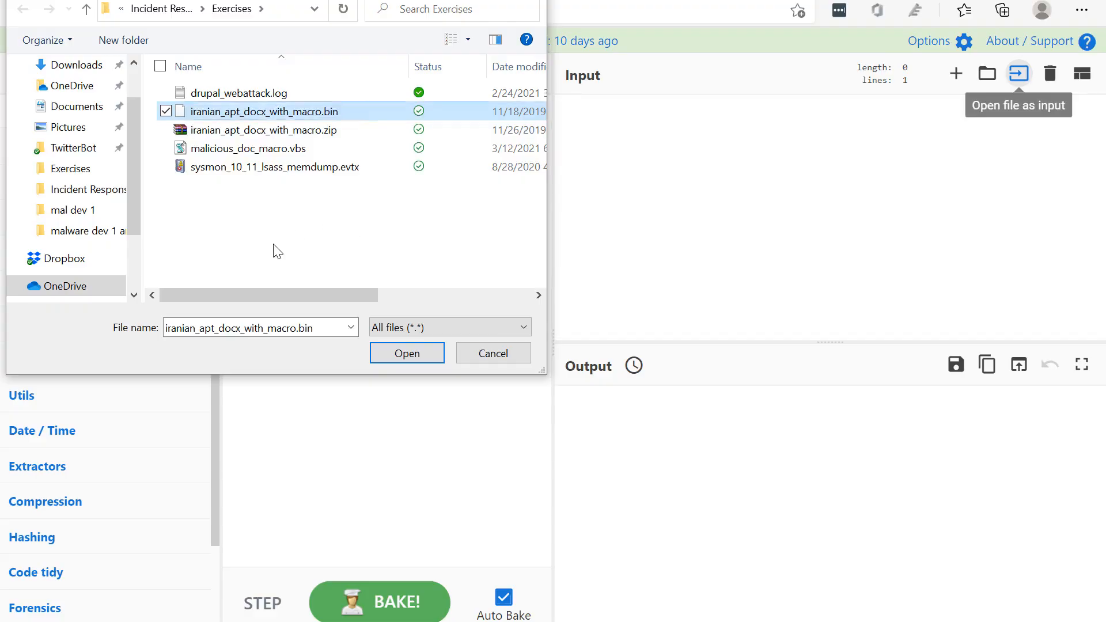
# Load iranian_apt_docx_with_macro.bin from the Exercises folder as the input
pyautogui.click(275, 118)
pyautogui.click(407, 350)
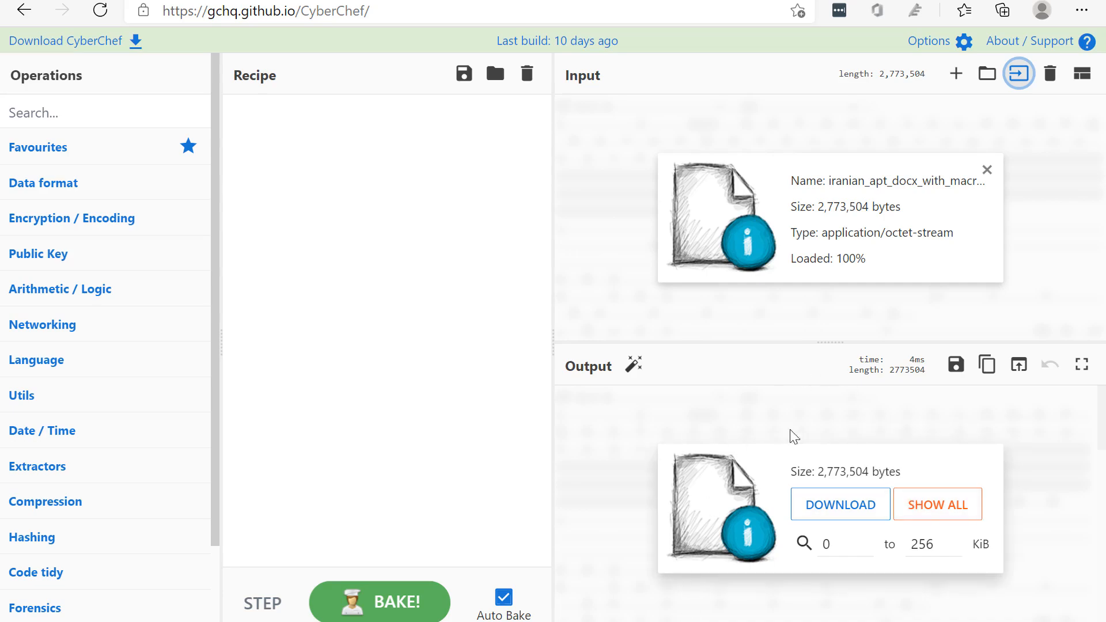
# Show the loaded file's entire output and examine the readable text near its end
pyautogui.click(61, 99)
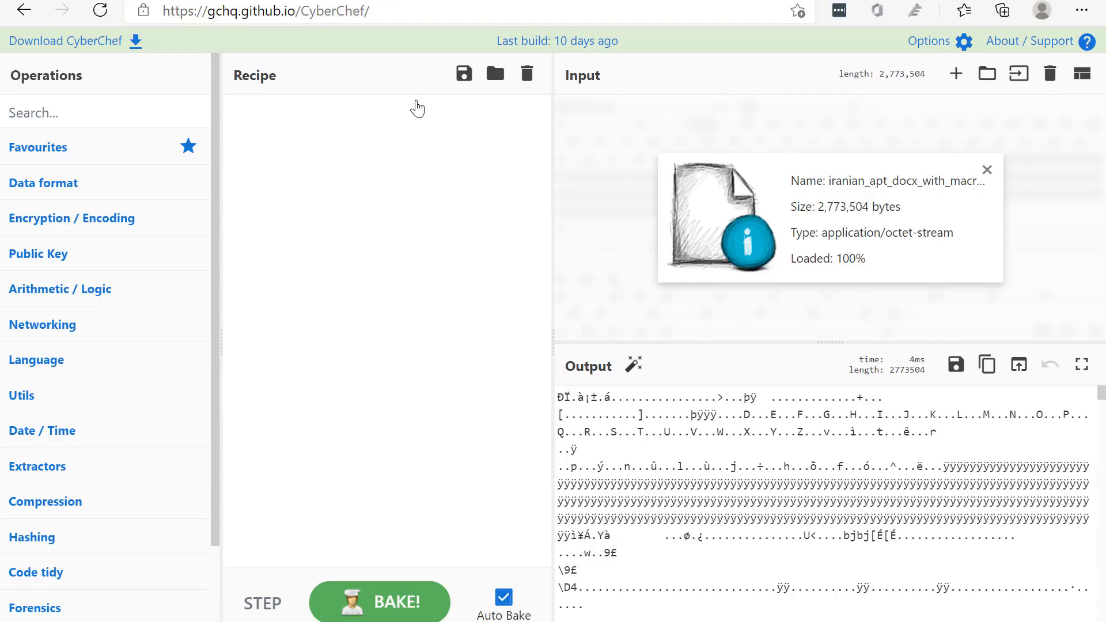
pyautogui.click(698, 470)
pyautogui.scroll(-10, 701, 455)
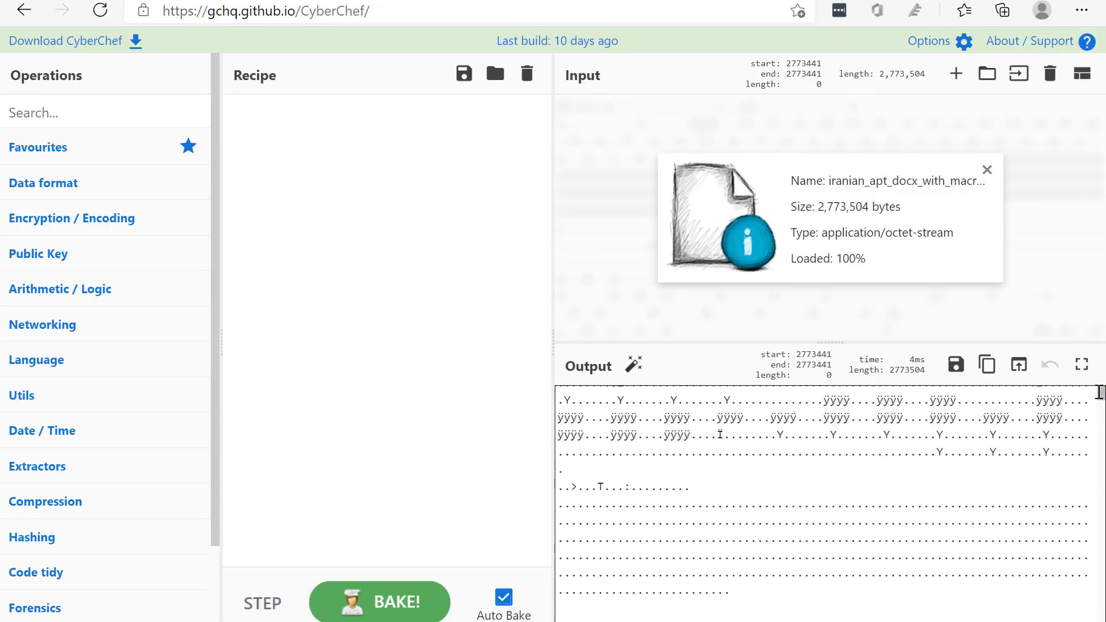
pyautogui.moveTo(1099, 392); pyautogui.dragTo(1101, 615)
pyautogui.scroll(-5, 950, 538)
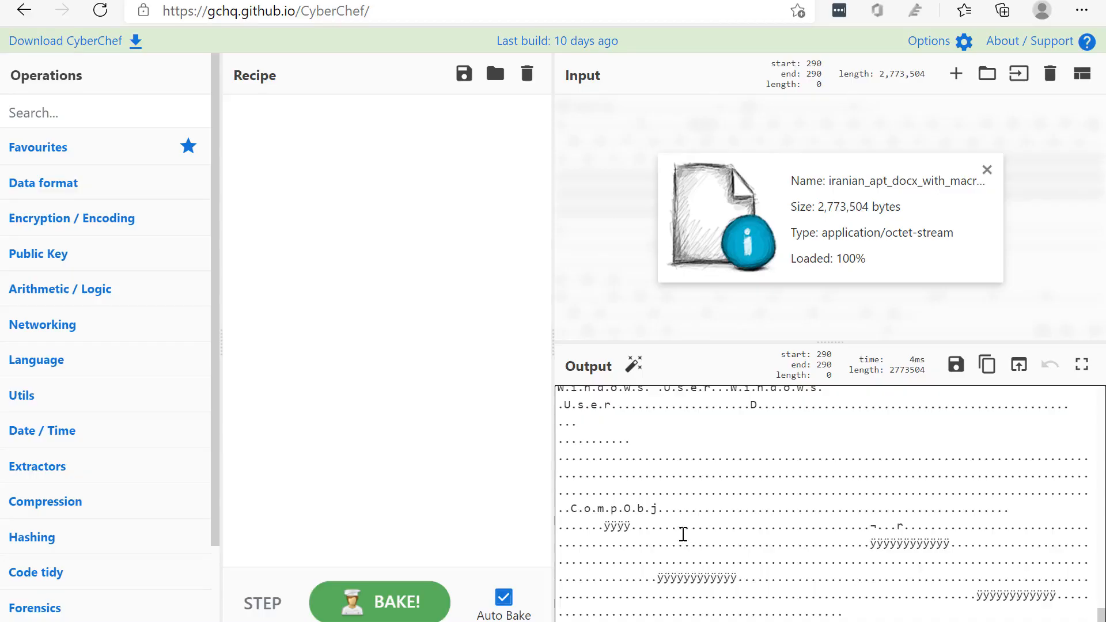
pyautogui.moveTo(649, 523); pyautogui.dragTo(606, 509)
pyautogui.scroll(3, 649, 507)
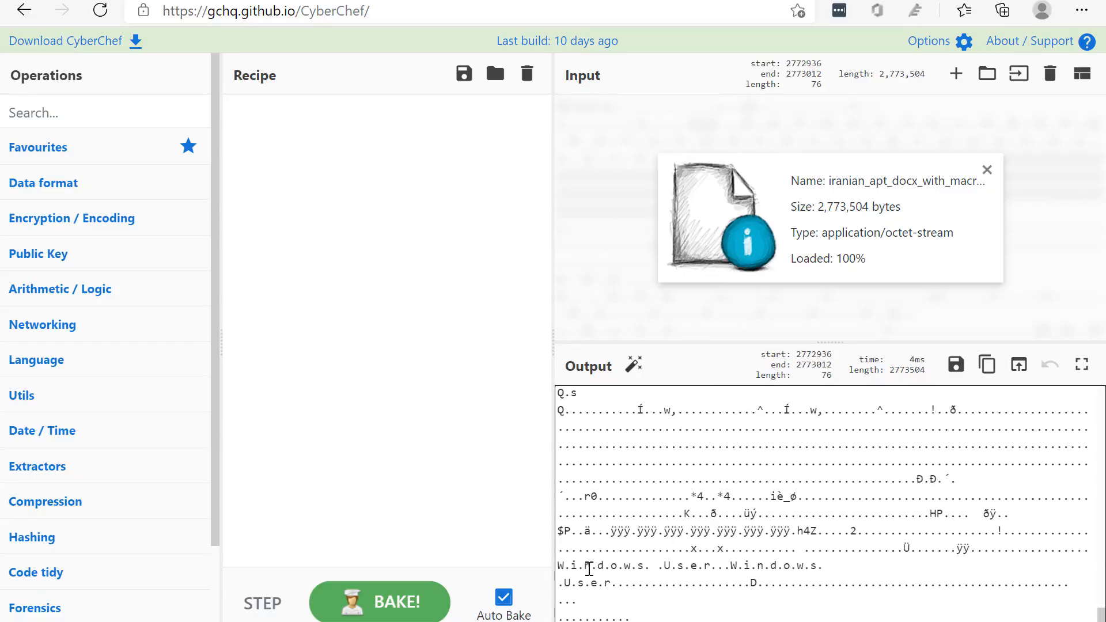
# Search the operations for "string" and add the Strings operation to the recipe
pyautogui.scroll(5, 659, 521)
pyautogui.scroll(3, 803, 510)
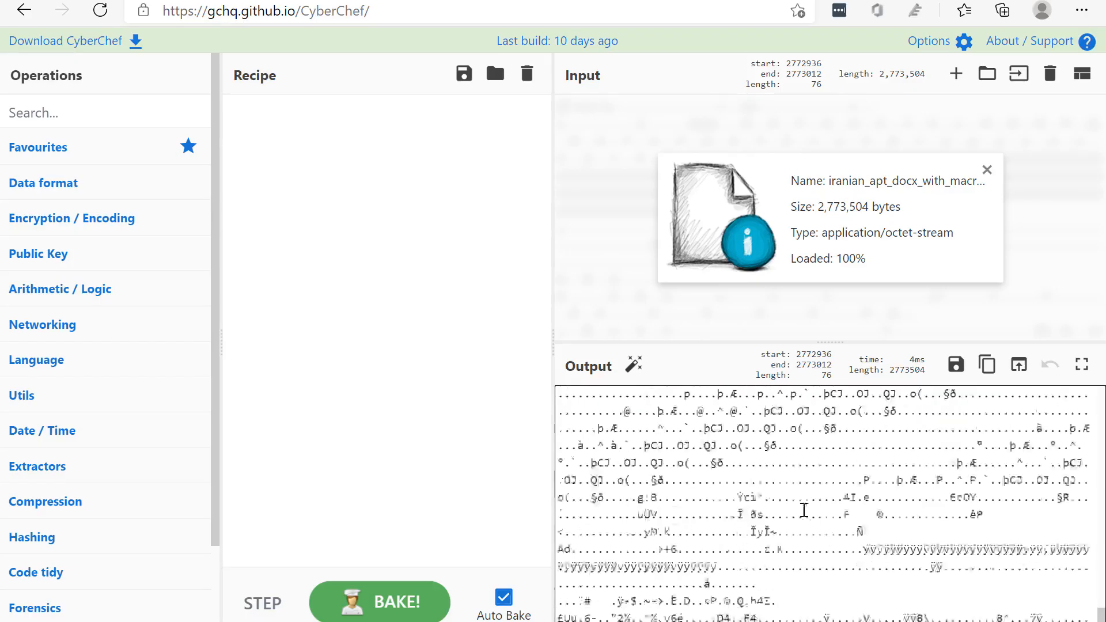
pyautogui.scroll(3, 804, 510)
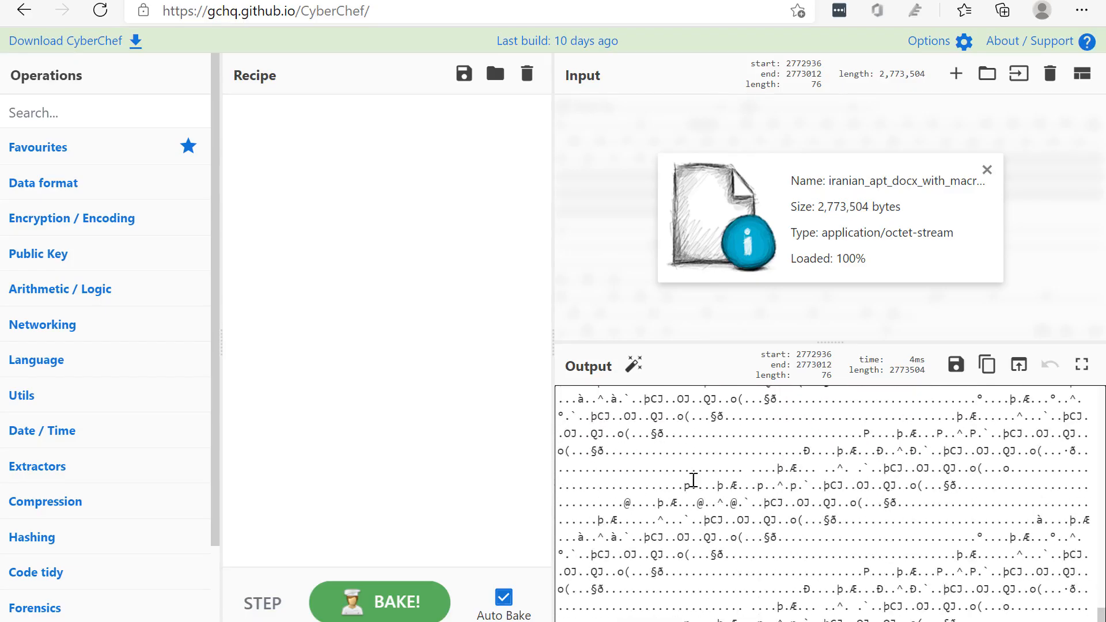
pyautogui.scroll(1, 693, 480)
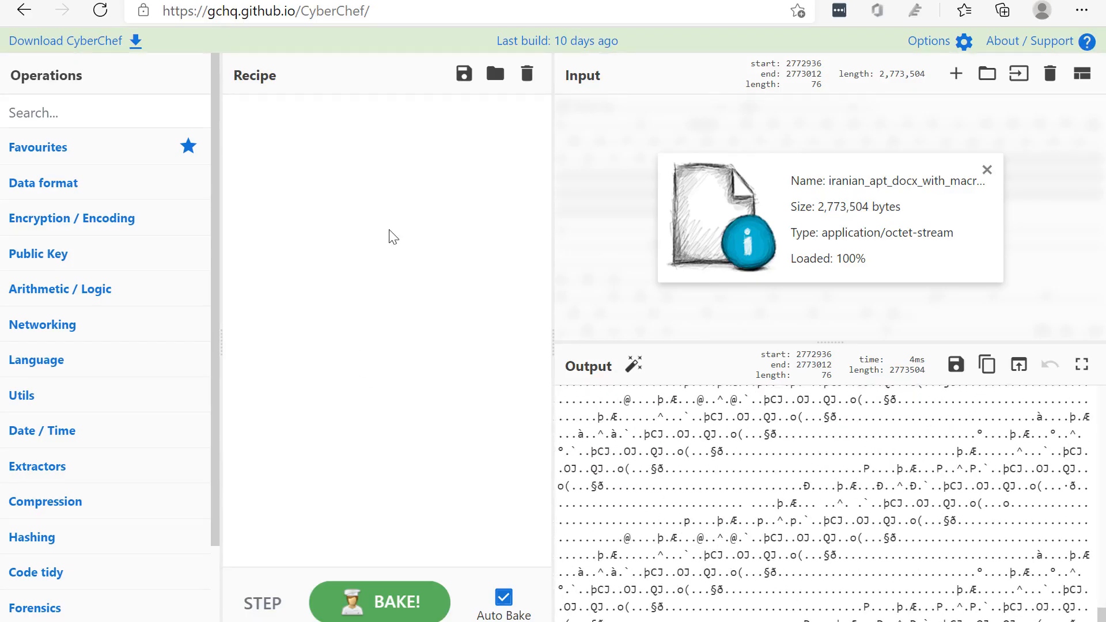
pyautogui.click(103, 108)
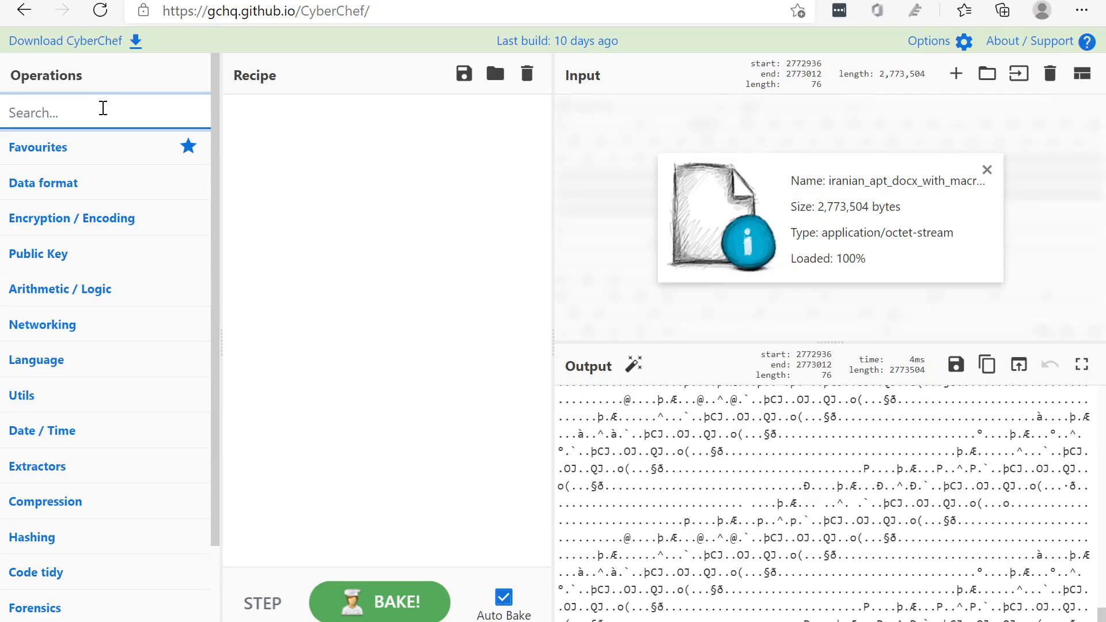
pyautogui.write('string')
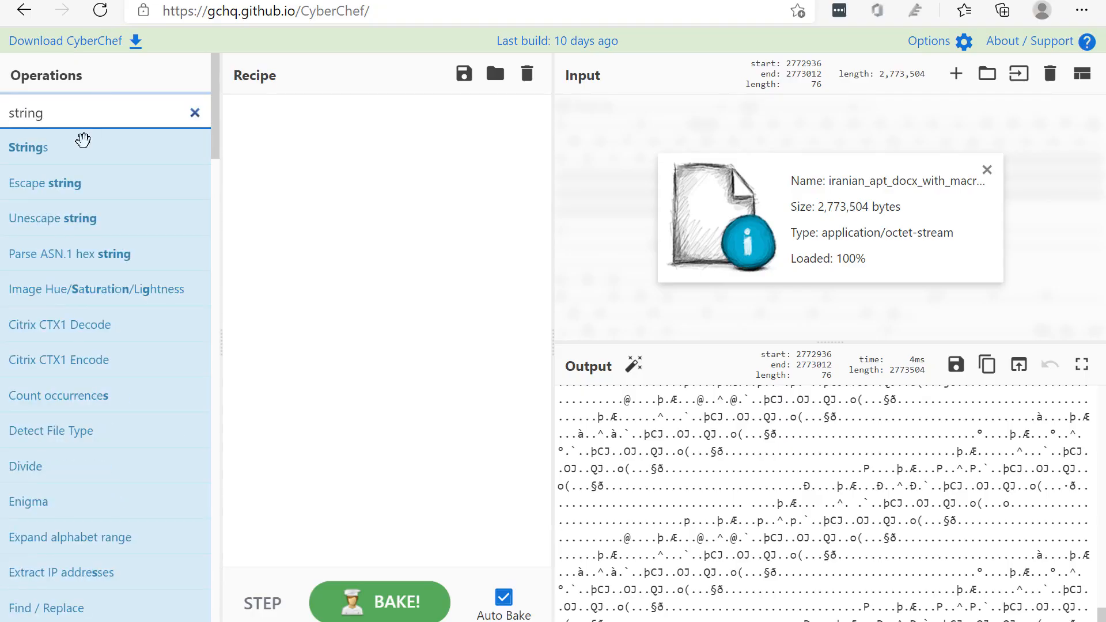
pyautogui.moveTo(45, 151)
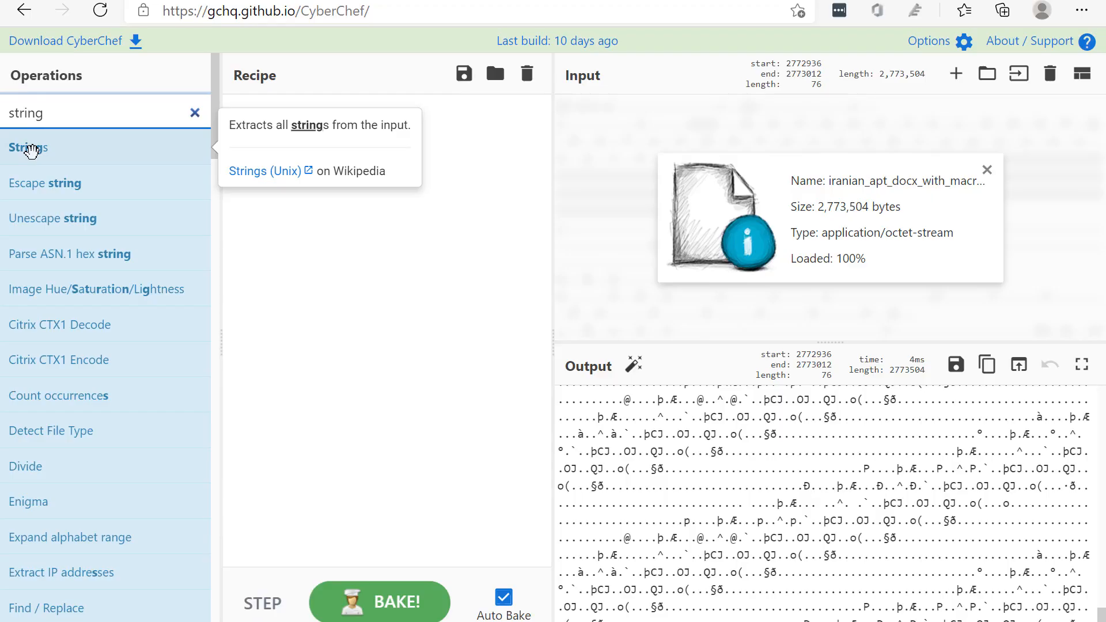
pyautogui.moveTo(30, 151); pyautogui.dragTo(339, 144)
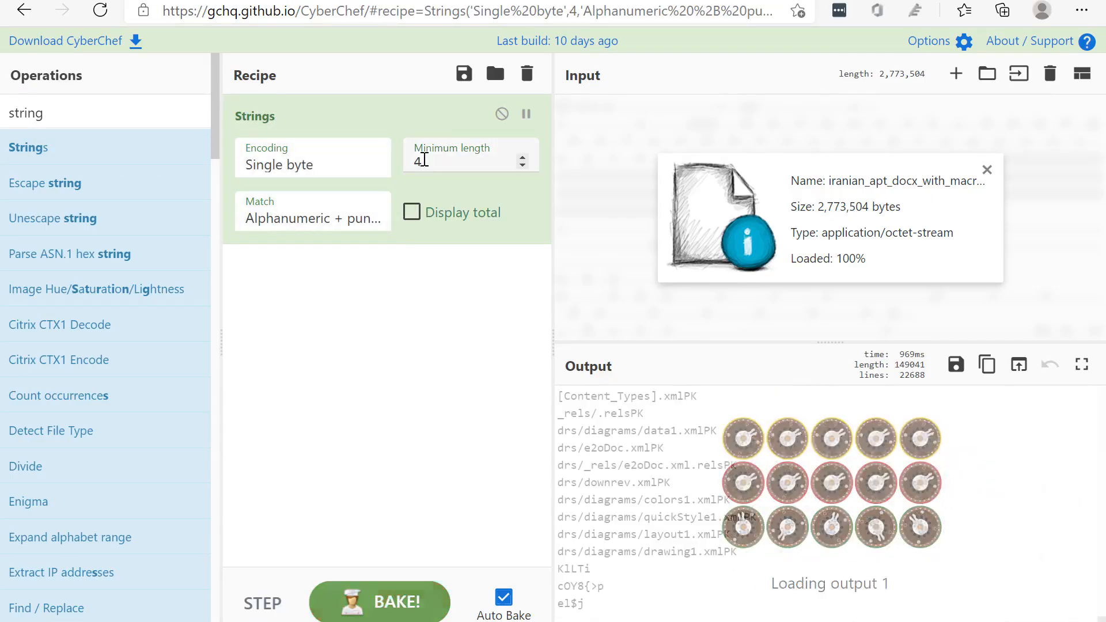
# Examine the extracted strings from the job description text at the beginning into the short garbled entries further down
pyautogui.click(452, 169)
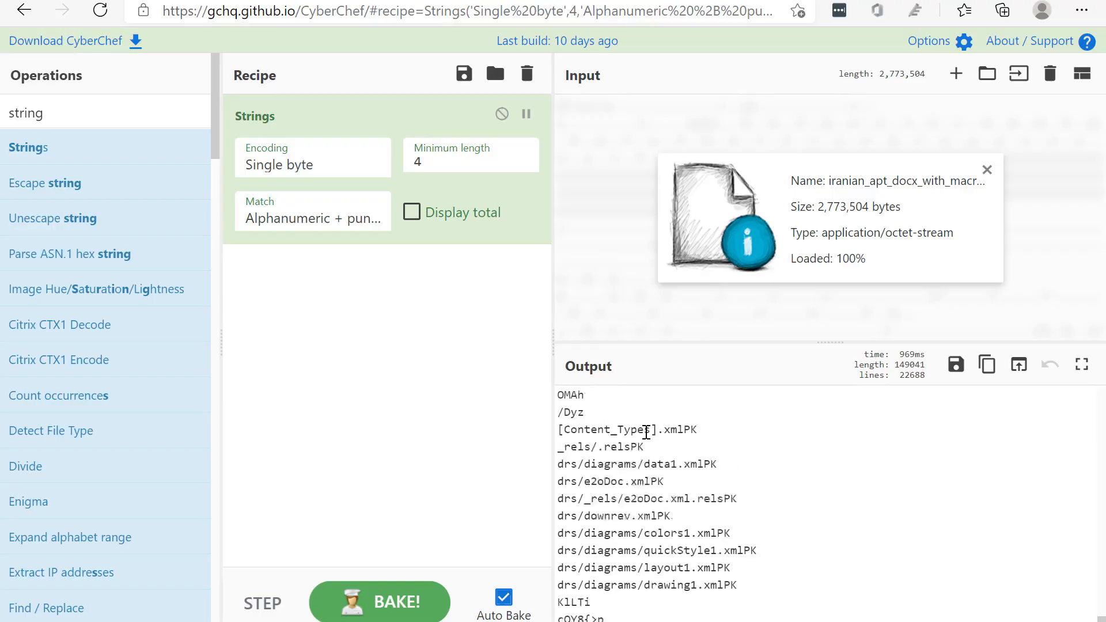
pyautogui.scroll(-5, 772, 485)
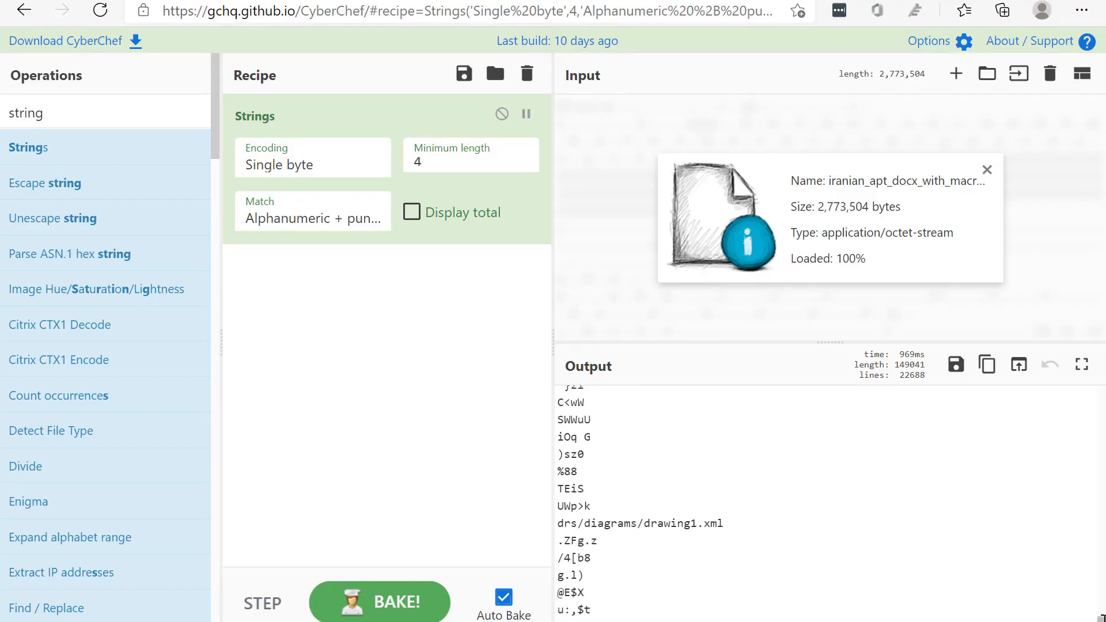
pyautogui.moveTo(1101, 617); pyautogui.dragTo(1100, 351)
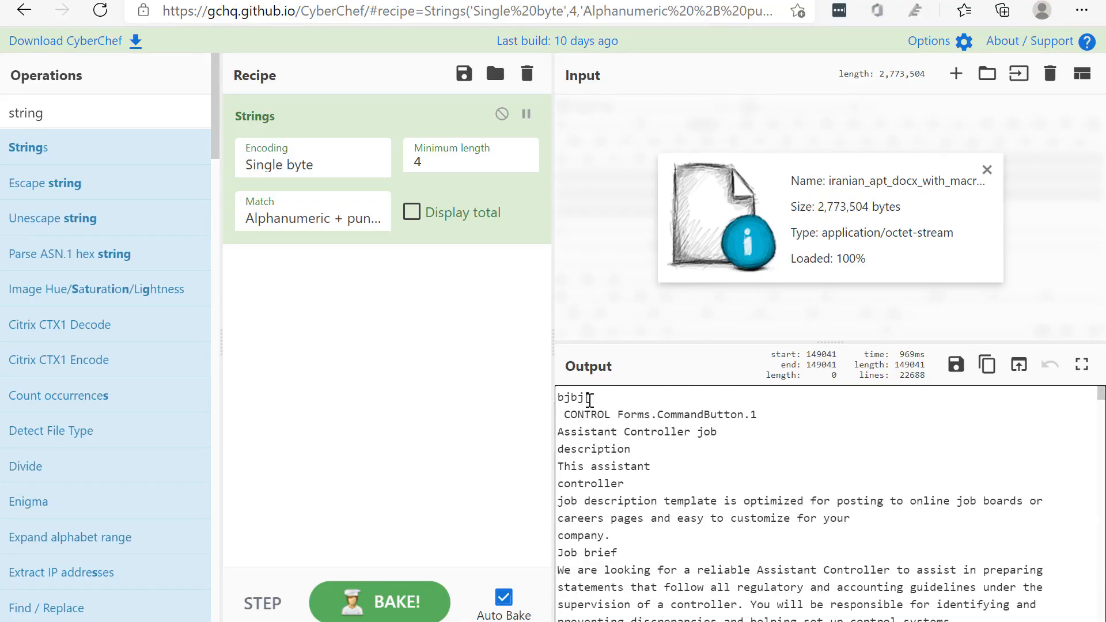
pyautogui.scroll(-10, 589, 399)
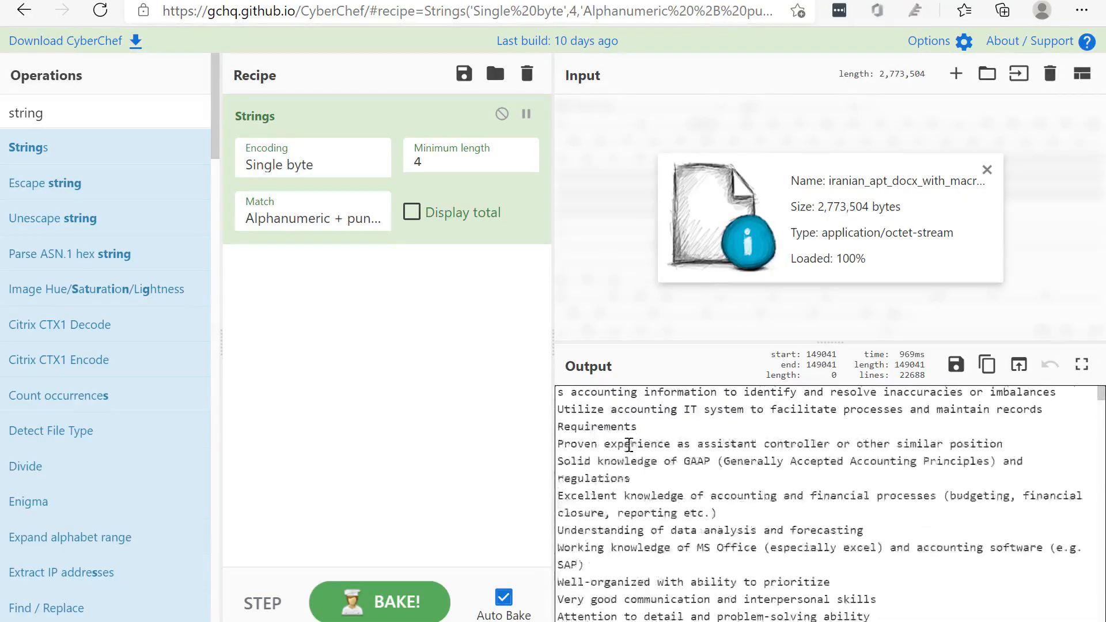
pyautogui.scroll(-15, 629, 443)
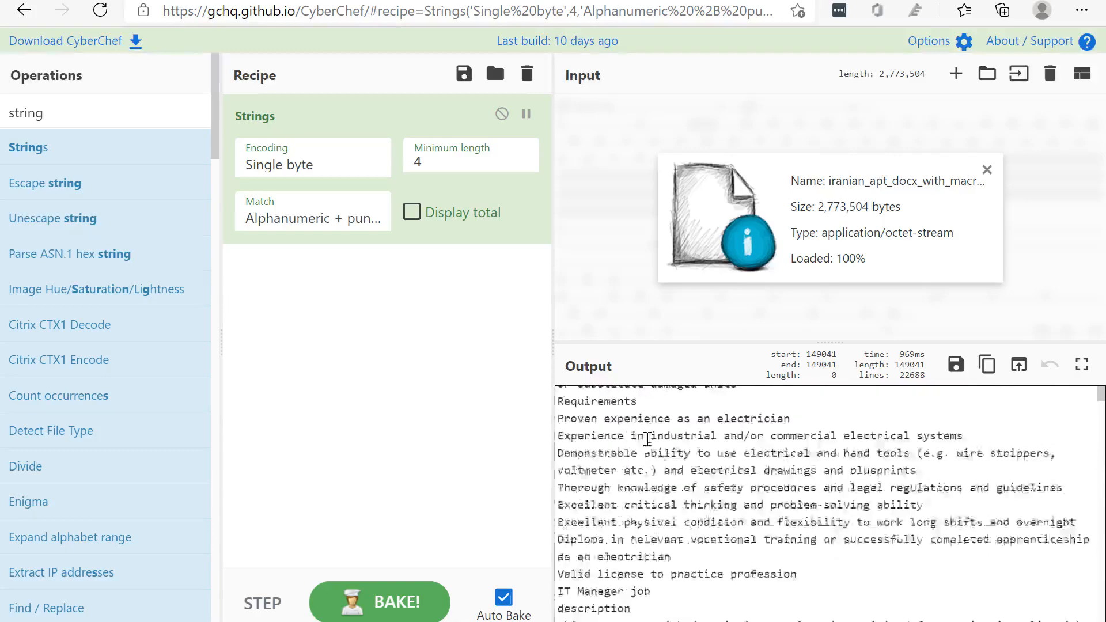
pyautogui.scroll(-15, 647, 439)
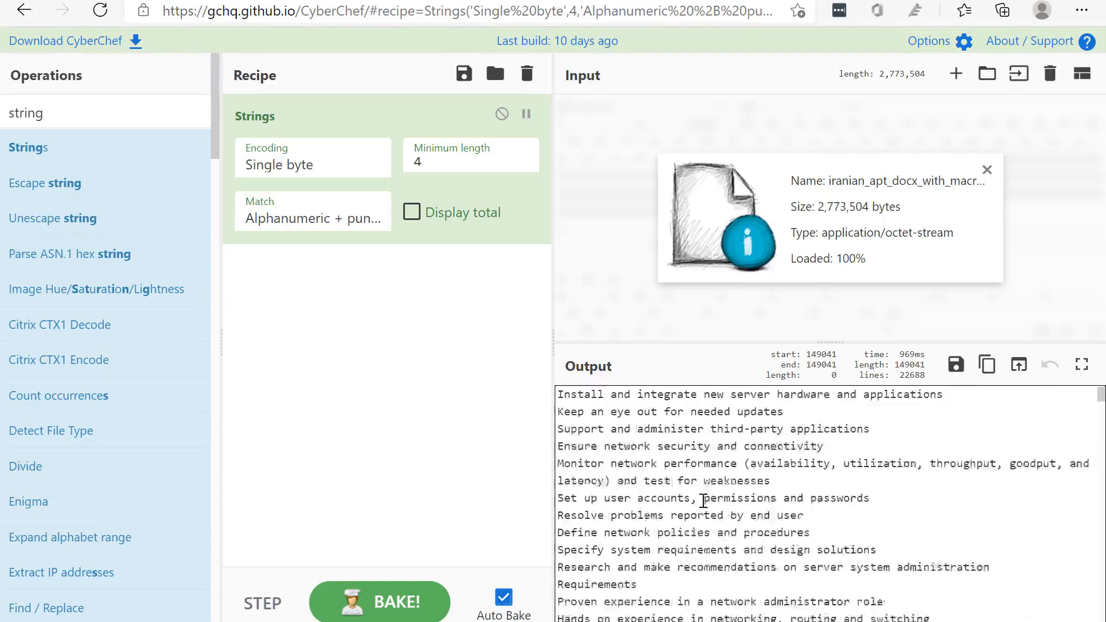
pyautogui.scroll(-2, 704, 500)
pyautogui.moveTo(1100, 395); pyautogui.dragTo(1101, 400)
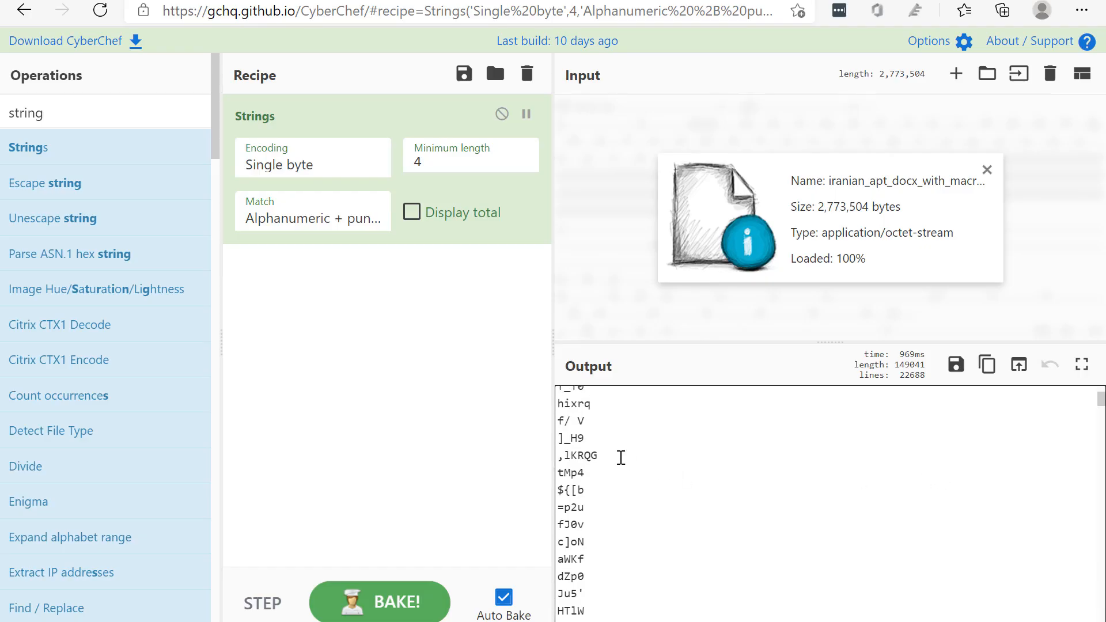
pyautogui.moveTo(562, 412); pyautogui.dragTo(611, 504)
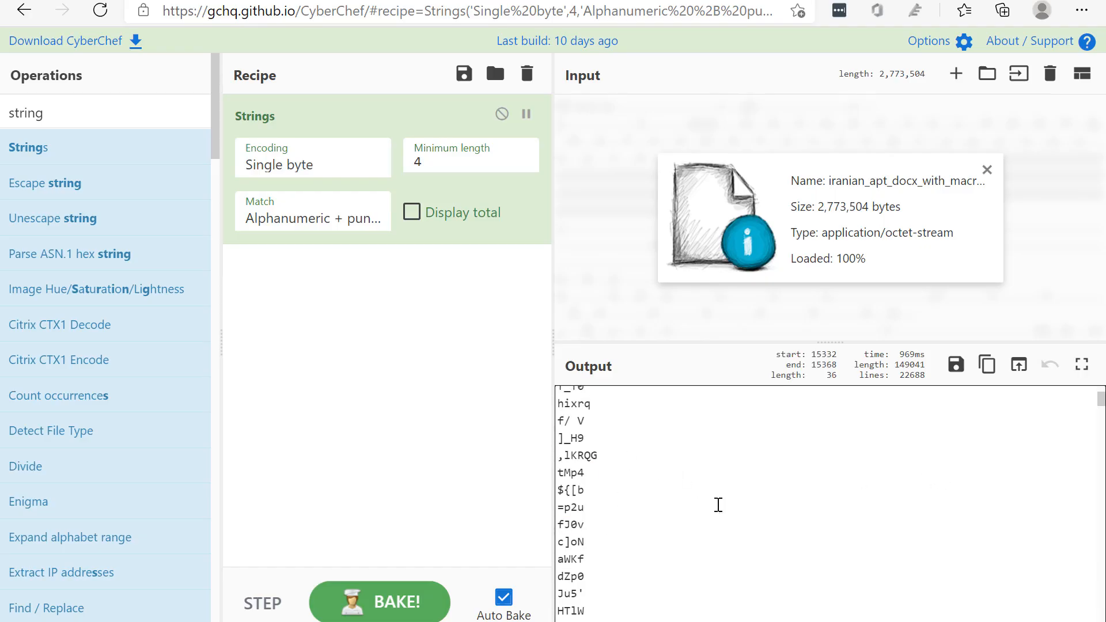
pyautogui.moveTo(1098, 399); pyautogui.dragTo(1093, 527)
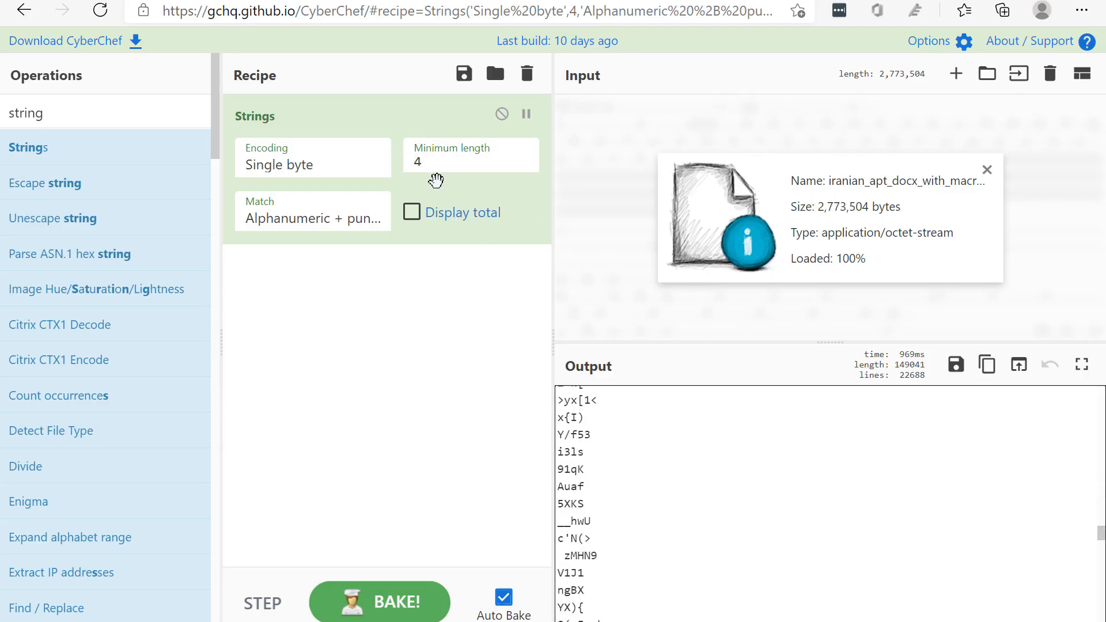
# Set the Strings operation's minimum length to 10 and check the output from its beginning
pyautogui.doubleClick(432, 162)
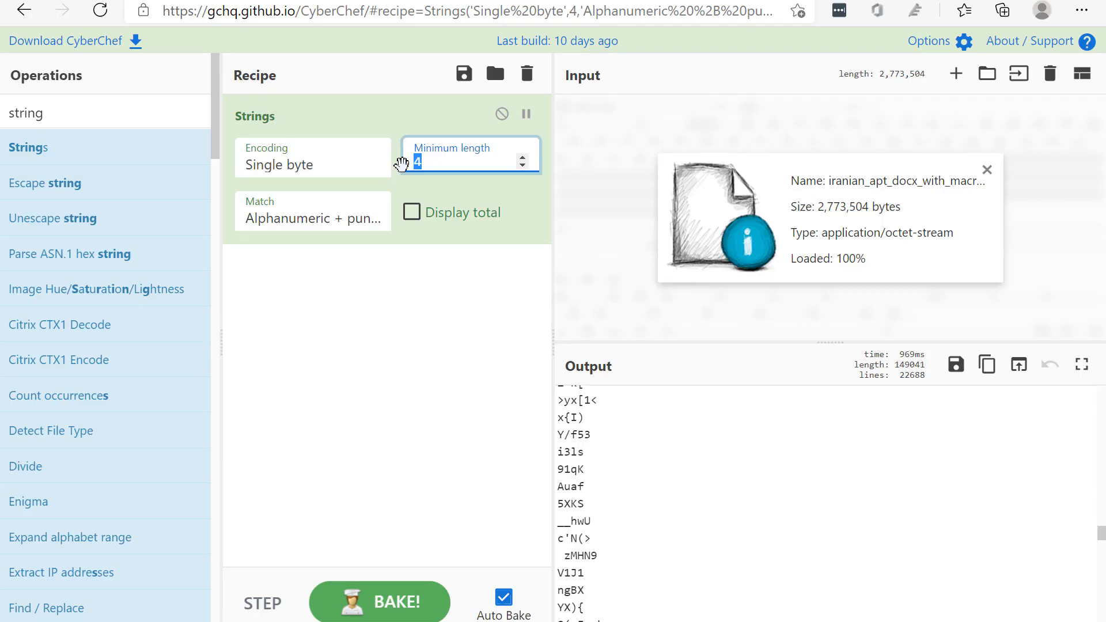
pyautogui.write('10')
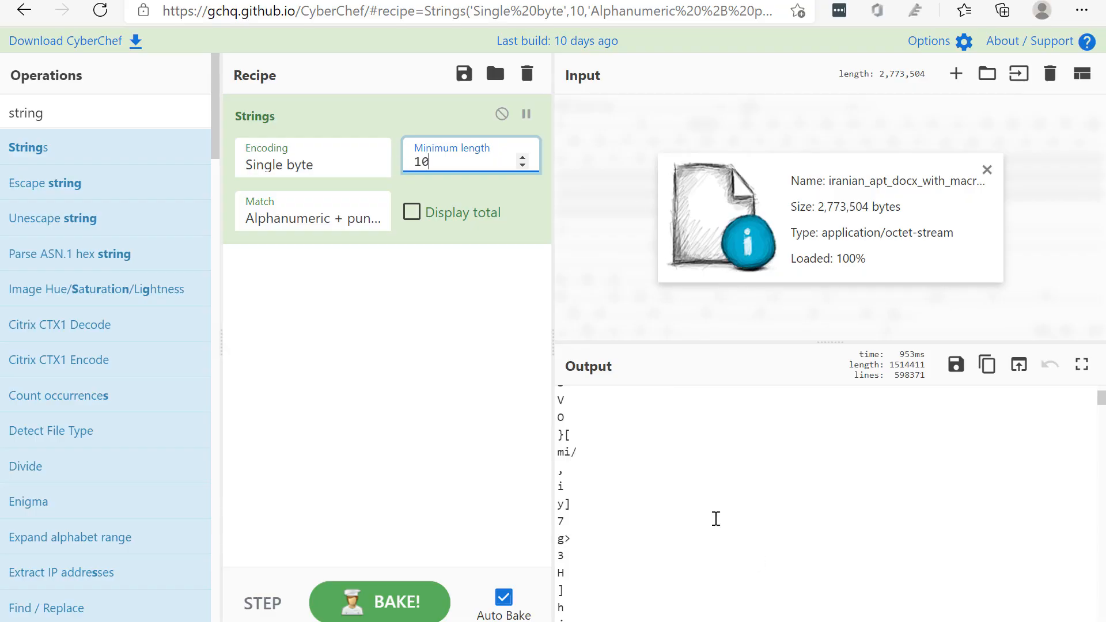
pyautogui.scroll(-5, 720, 507)
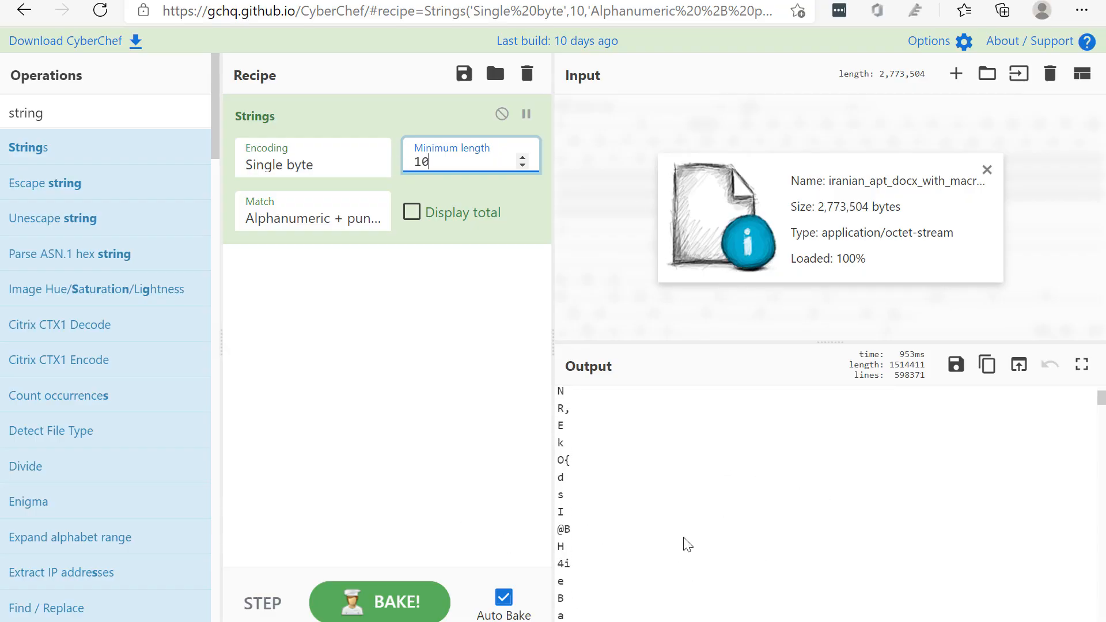
pyautogui.moveTo(1085, 403); pyautogui.dragTo(1096, 316)
pyautogui.click(901, 471)
# Lower the Strings minimum length to 7 and raise it back to 10 so the extraction runs again
pyautogui.click(518, 160)
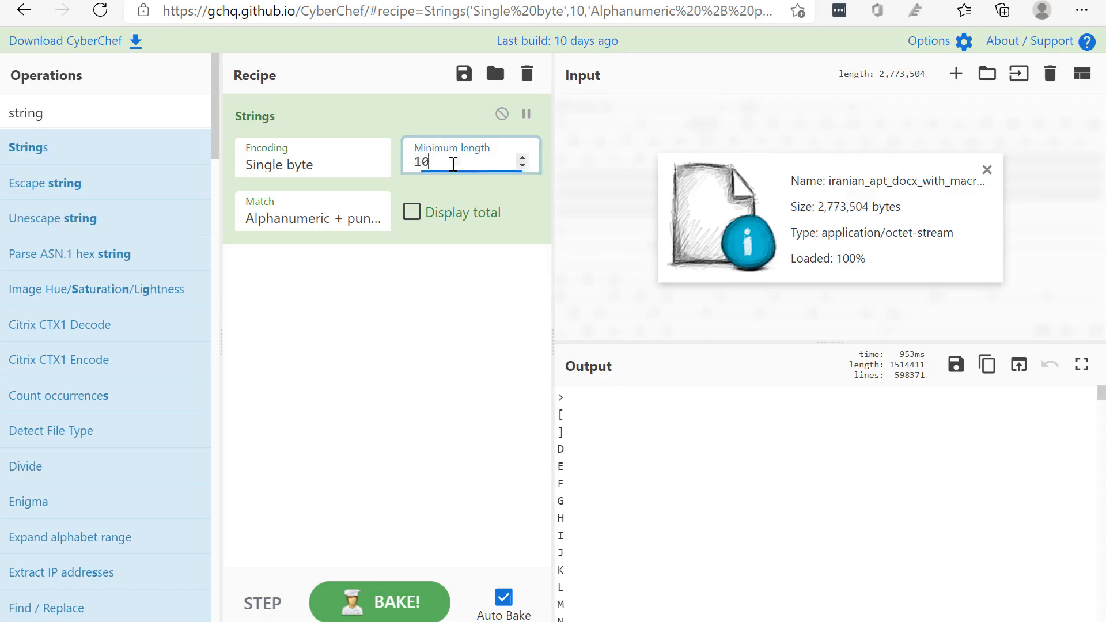
pyautogui.click(523, 167)
pyautogui.click(524, 167)
pyautogui.click(524, 167)
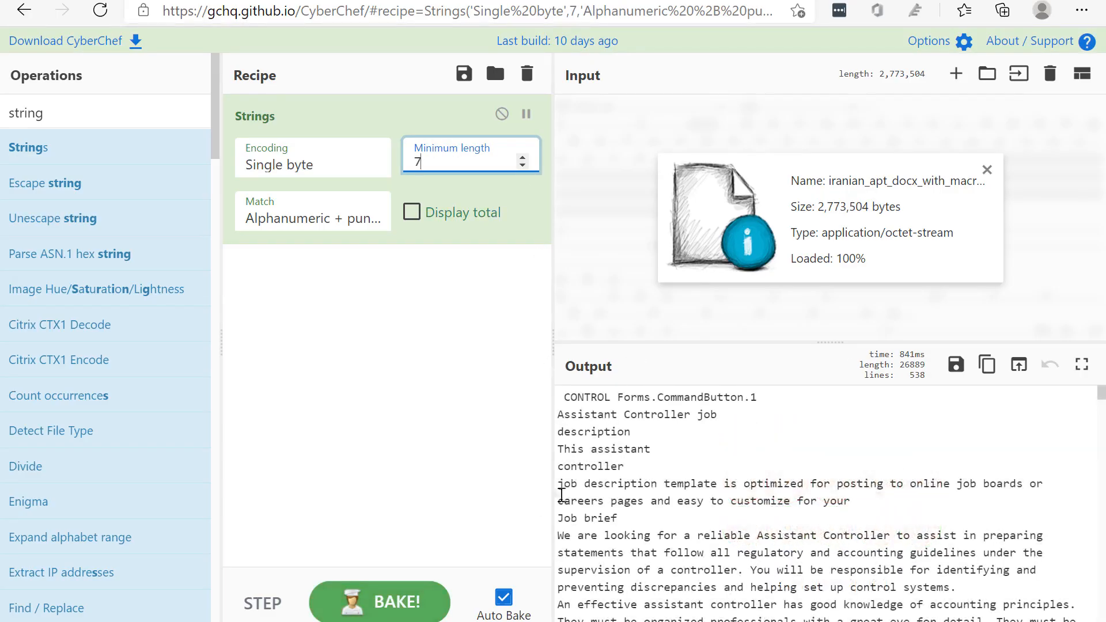
pyautogui.click(523, 158)
pyautogui.click(523, 158)
pyautogui.click(523, 158)
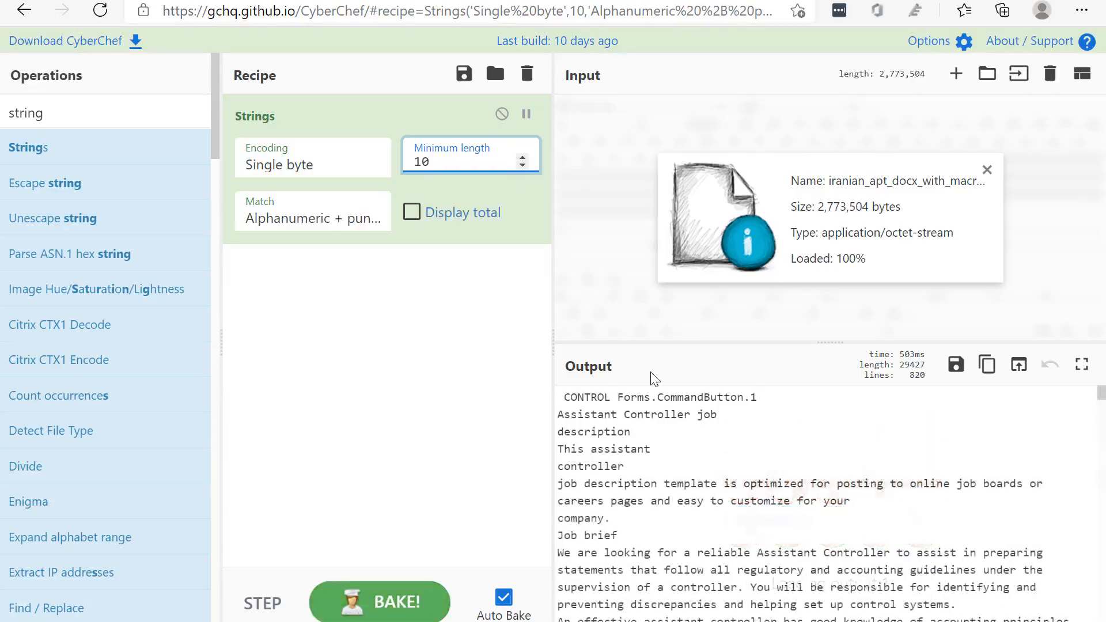
# Examine the strings in the middle of the filtered output, highlighting garbled entries such as the line J>t"fRhp
pyautogui.scroll(-5, 721, 433)
pyautogui.scroll(5, 1024, 460)
pyautogui.moveTo(1102, 391); pyautogui.dragTo(1094, 464)
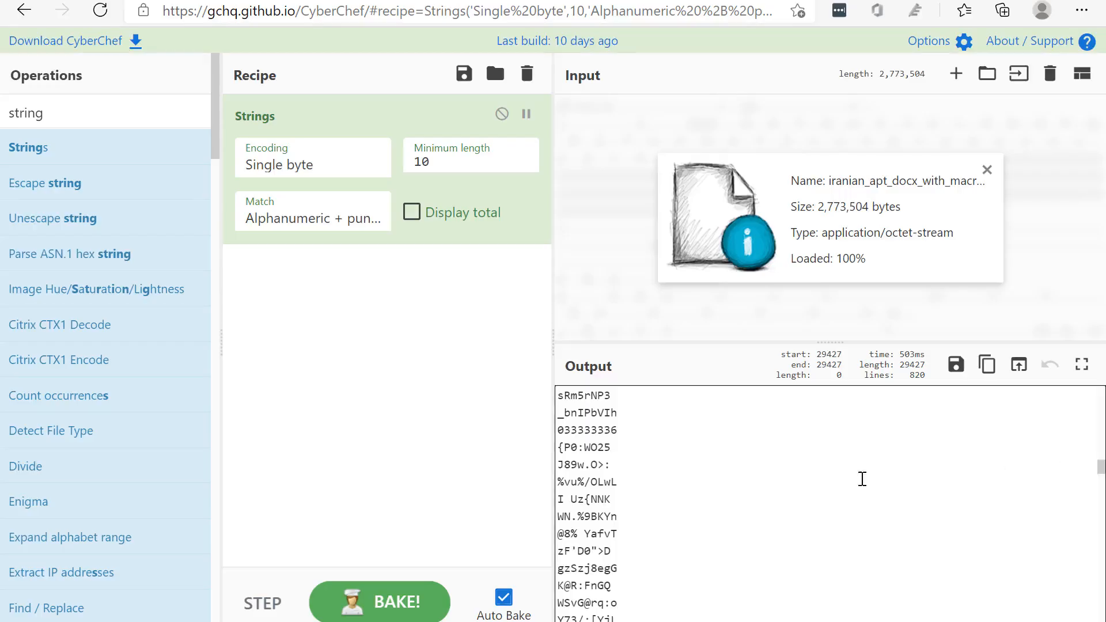
pyautogui.moveTo(629, 454); pyautogui.dragTo(565, 449)
pyautogui.moveTo(1100, 476); pyautogui.dragTo(1097, 512)
pyautogui.scroll(5, 846, 511)
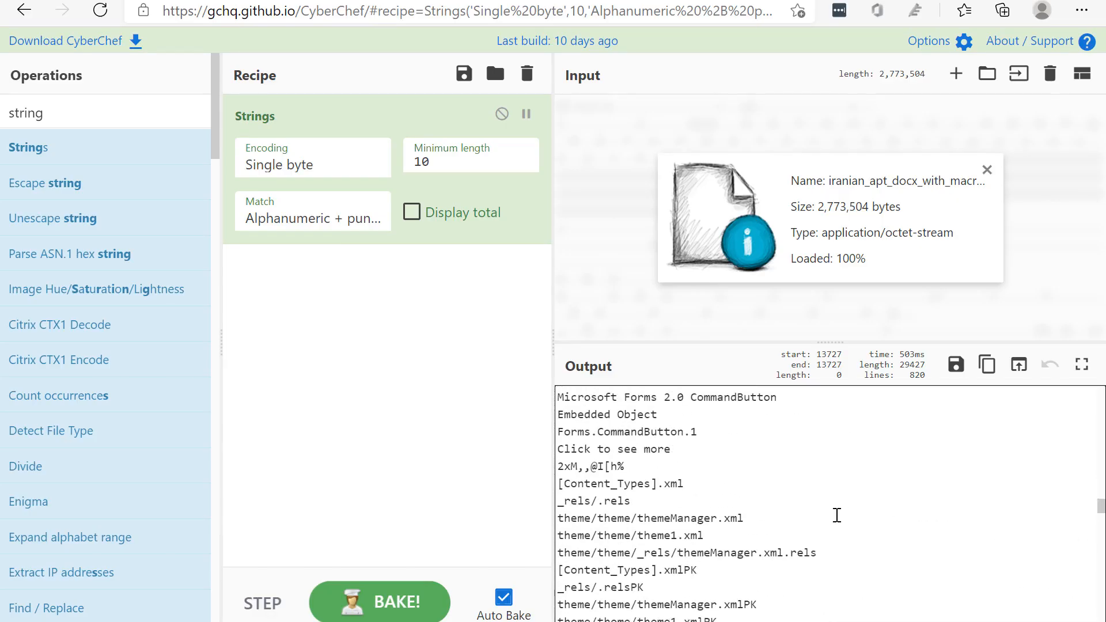
pyautogui.scroll(4, 837, 516)
pyautogui.moveTo(639, 520); pyautogui.dragTo(556, 522)
pyautogui.moveTo(634, 458); pyautogui.dragTo(567, 459)
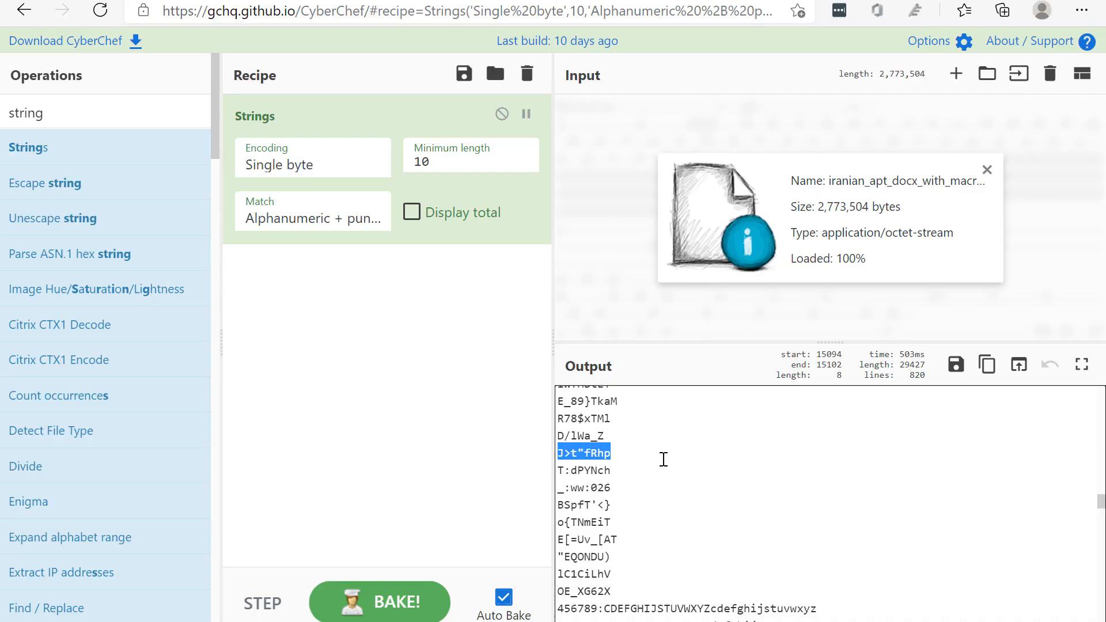
pyautogui.moveTo(663, 459); pyautogui.dragTo(559, 452)
pyautogui.click(585, 453)
pyautogui.moveTo(589, 453); pyautogui.dragTo(611, 453)
pyautogui.click(630, 452)
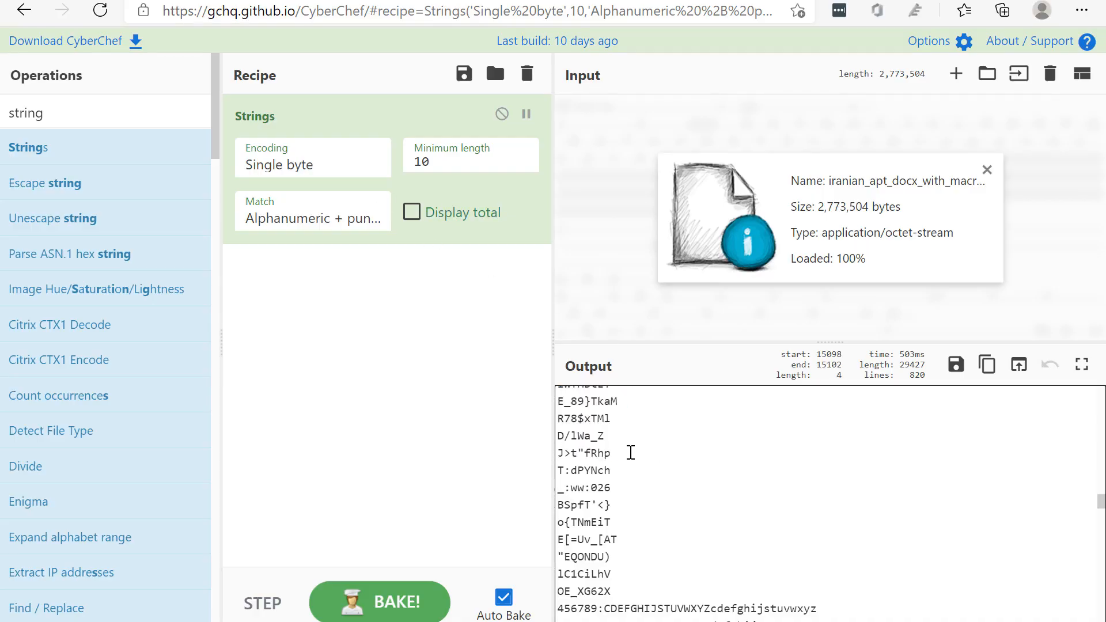
# Examine the alphabet sequences and form control strings, highlighting "Click to see more", Microsoft Forms 2.0 CommandButton and Forms.CommandButton.1
pyautogui.scroll(-3, 743, 490)
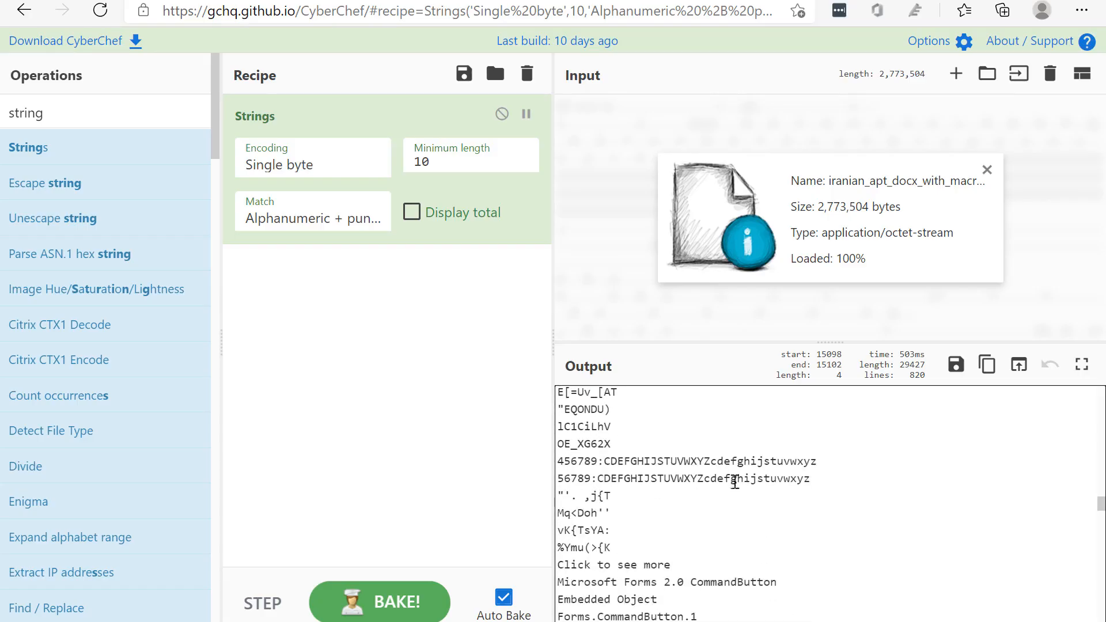
pyautogui.moveTo(577, 460); pyautogui.dragTo(765, 527)
pyautogui.click(603, 468)
pyautogui.moveTo(603, 468); pyautogui.dragTo(797, 479)
pyautogui.click(704, 524)
pyautogui.moveTo(565, 557); pyautogui.dragTo(689, 576)
pyautogui.click(704, 562)
pyautogui.scroll(-2, 704, 542)
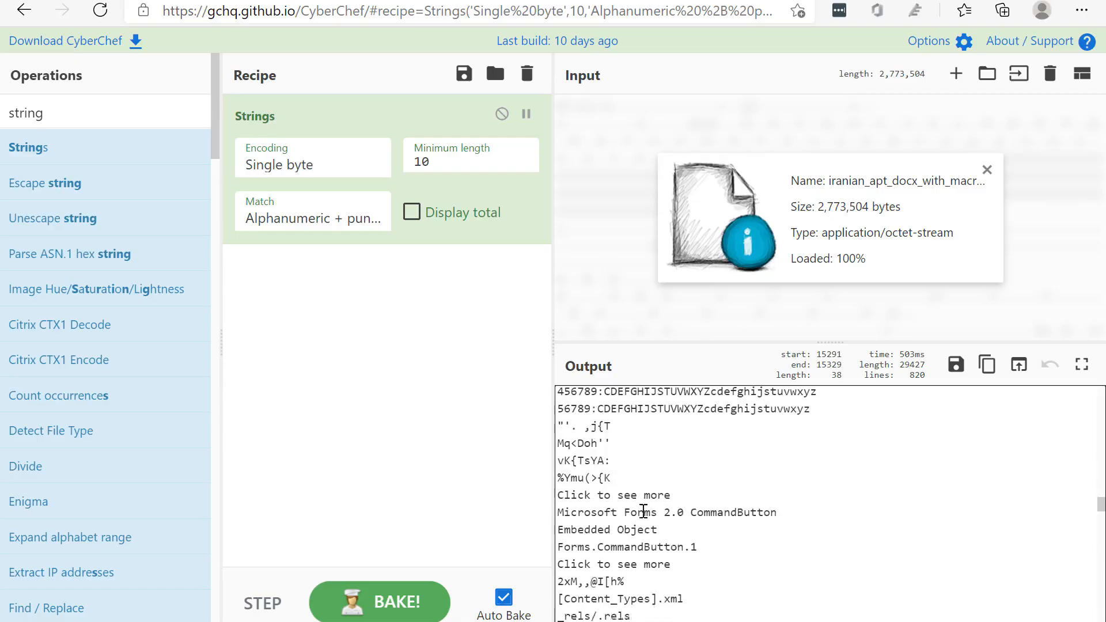
pyautogui.moveTo(618, 507); pyautogui.dragTo(812, 506)
pyautogui.click(671, 506)
pyautogui.scroll(-2, 662, 518)
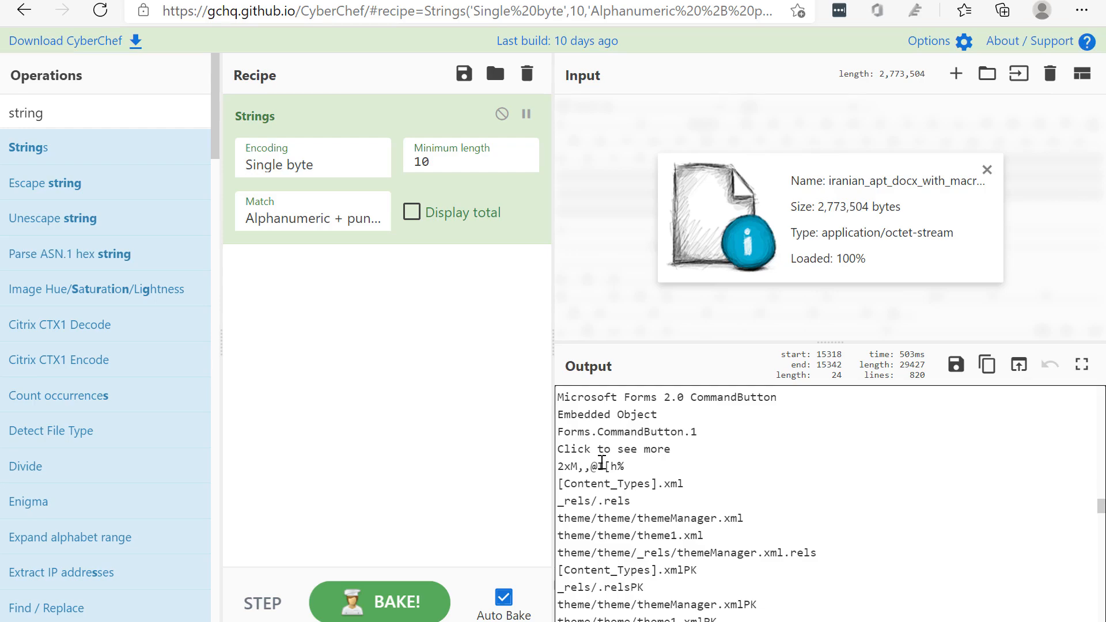
pyautogui.doubleClick(583, 433)
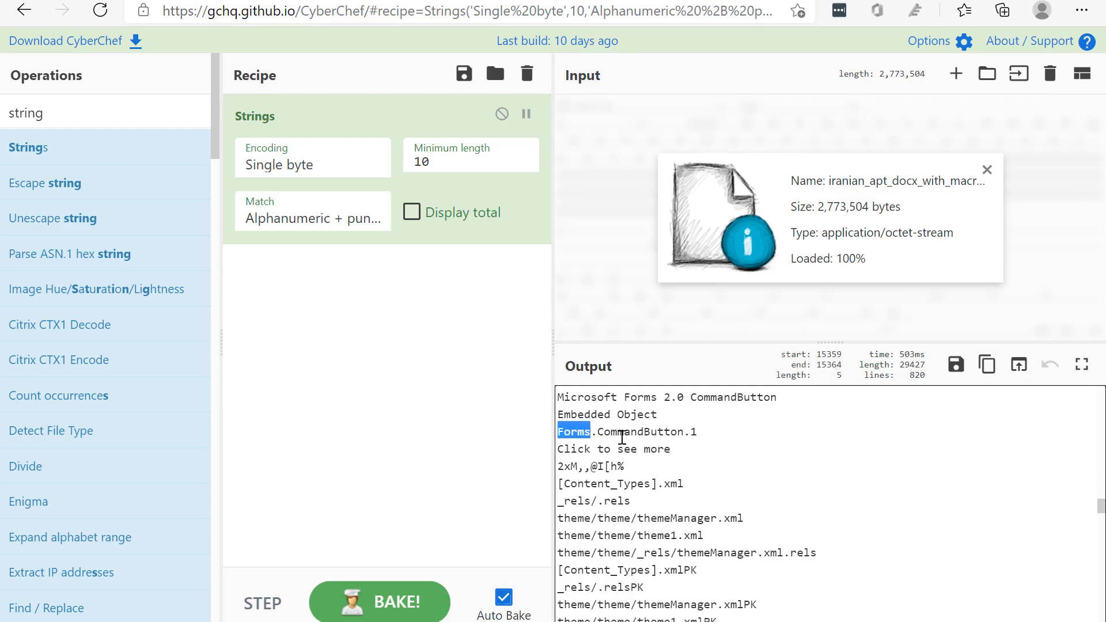
pyautogui.doubleClick(622, 436)
pyautogui.click(633, 471)
pyautogui.doubleClick(619, 431)
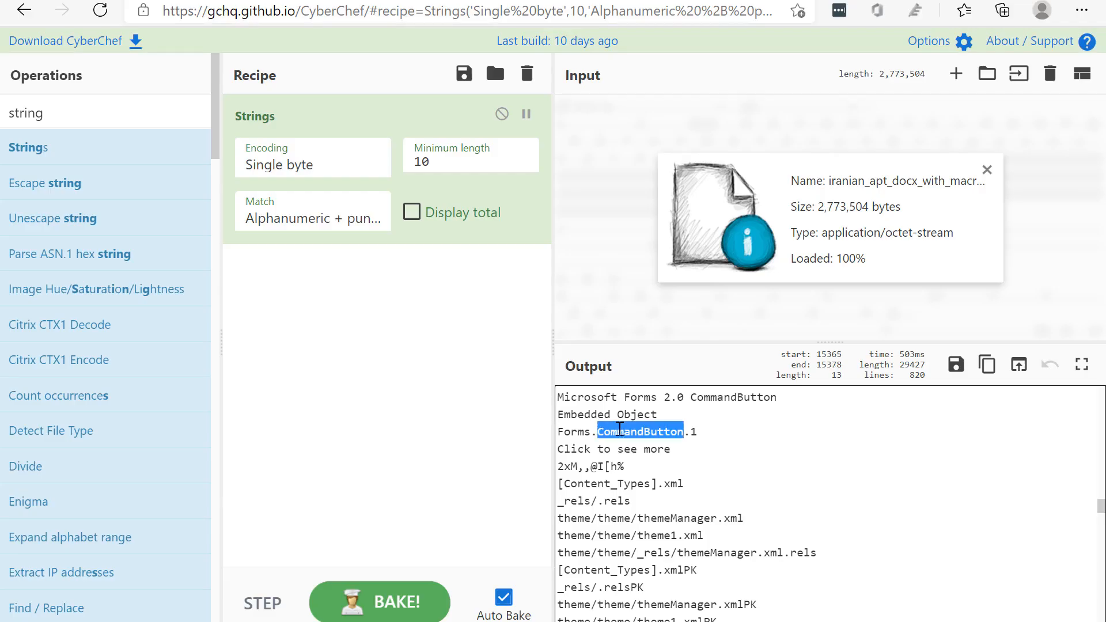
# Examine the theme file paths, the XML color map and the drs/media image entries further down the extracted strings
pyautogui.scroll(-2, 631, 474)
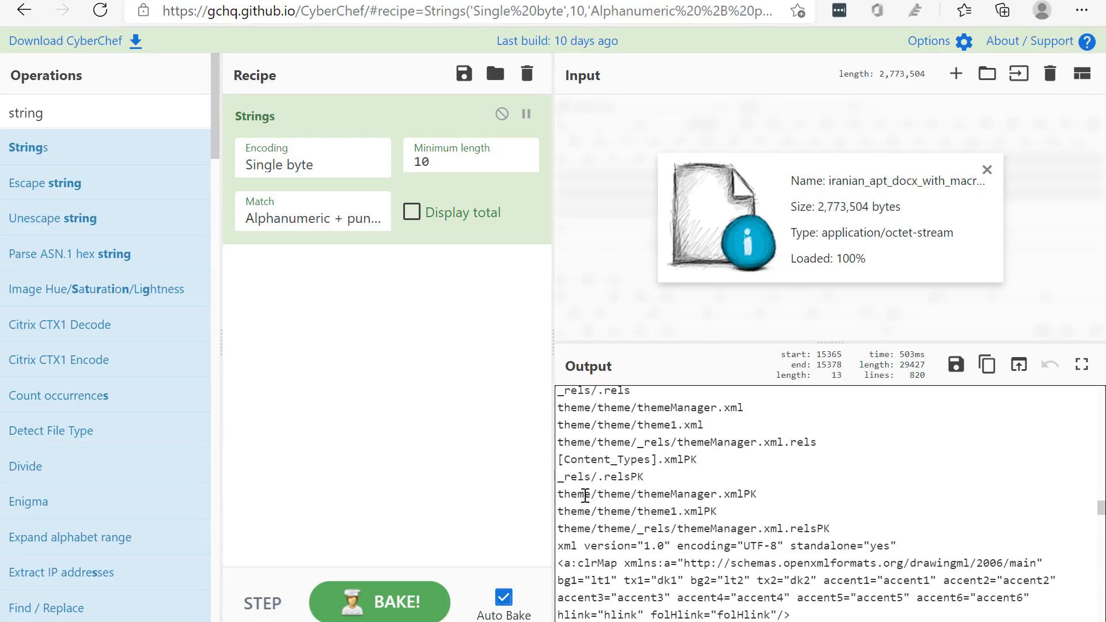
pyautogui.scroll(-2, 608, 464)
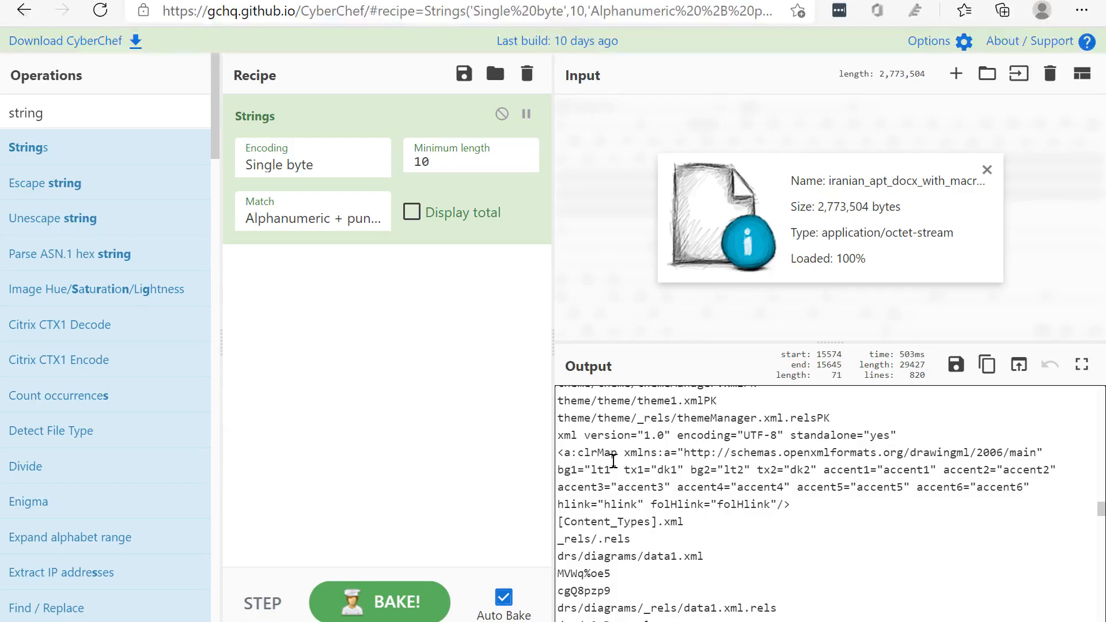
pyautogui.moveTo(613, 461); pyautogui.dragTo(741, 538)
pyautogui.scroll(-4, 634, 526)
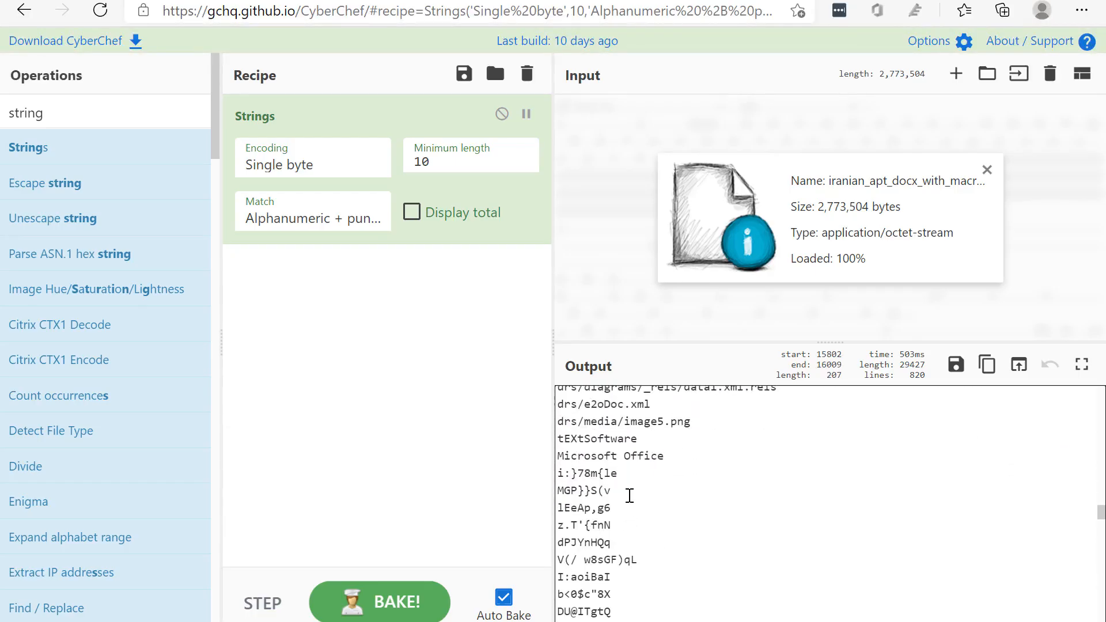
pyautogui.scroll(-5, 630, 495)
pyautogui.scroll(-15, 608, 484)
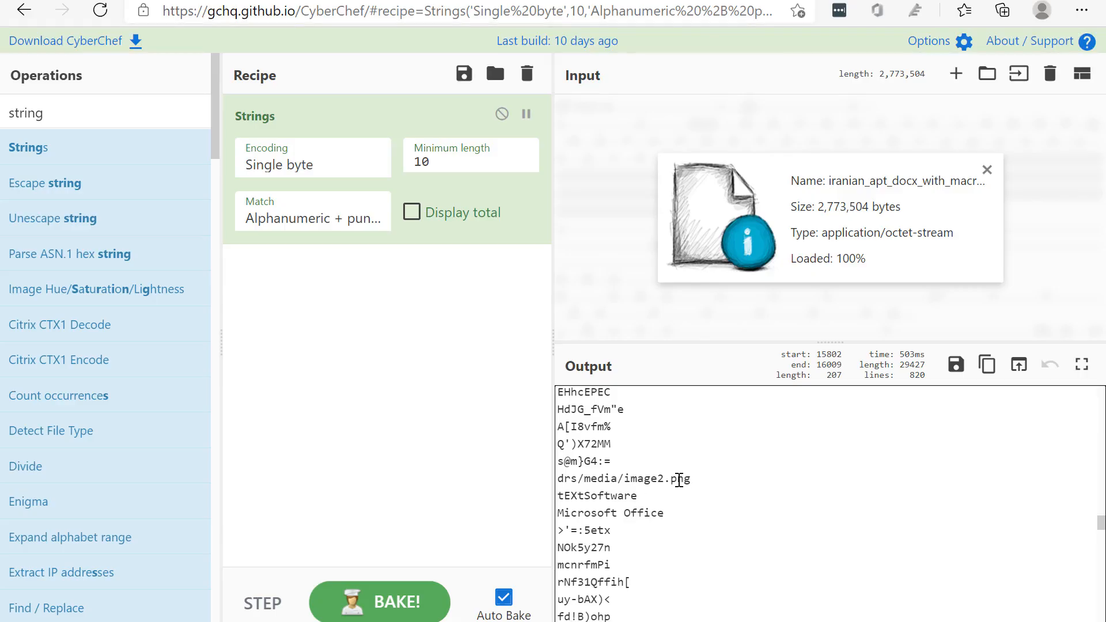
# Examine the drs/media and drs/diagrams entries and the strings that follow, down to the document metadata and macro-related names
pyautogui.moveTo(719, 488); pyautogui.dragTo(591, 480)
pyautogui.click(624, 484)
pyautogui.scroll(-8, 622, 487)
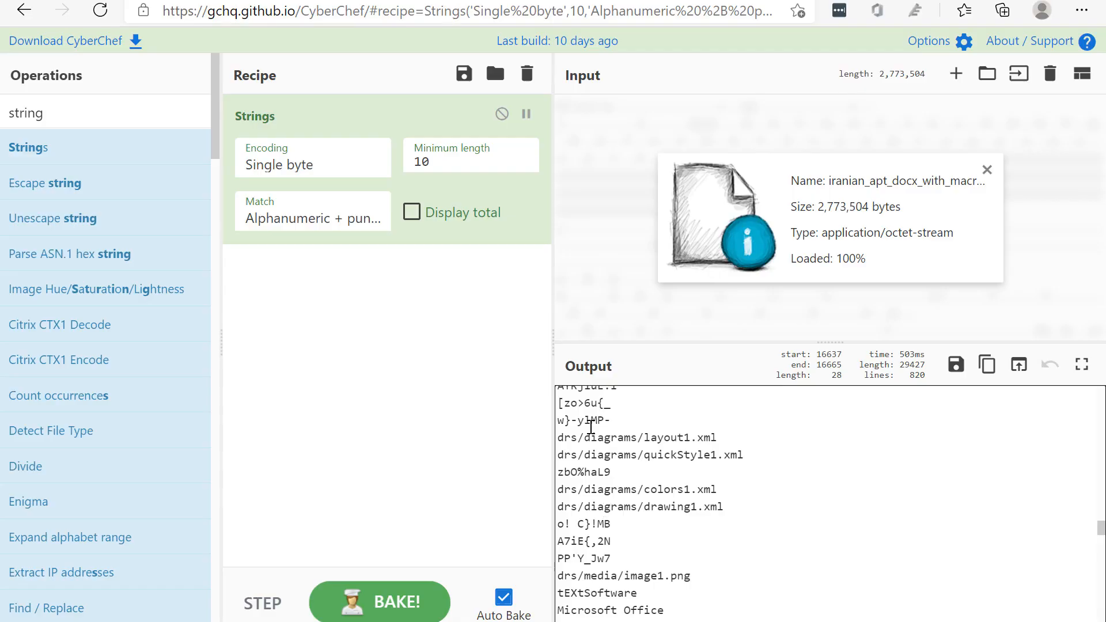
pyautogui.scroll(-4, 654, 470)
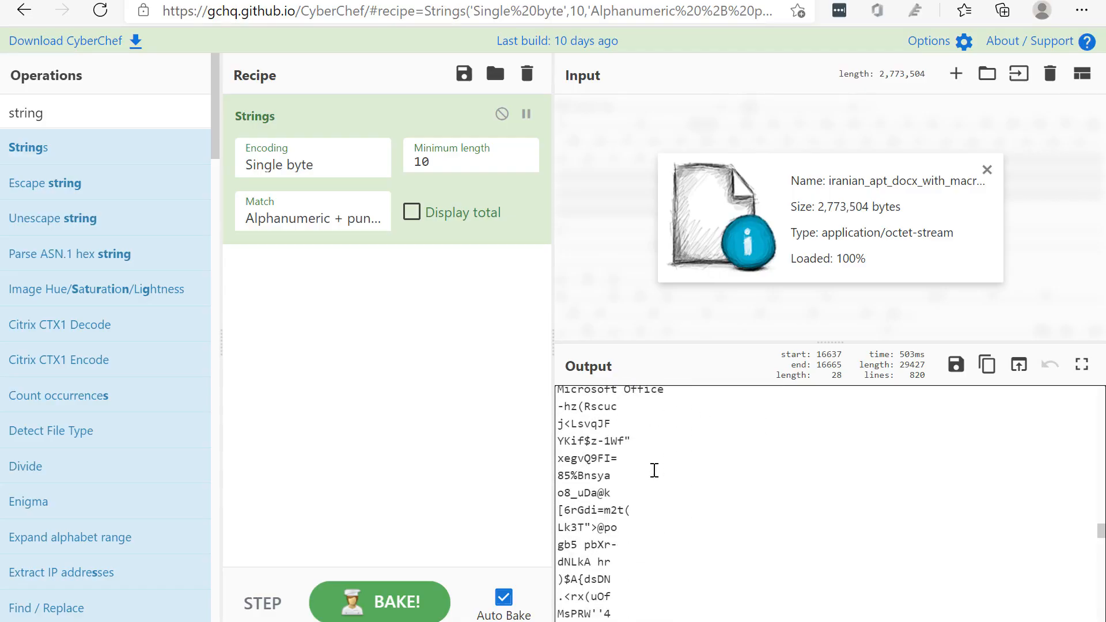
pyautogui.scroll(-12, 654, 469)
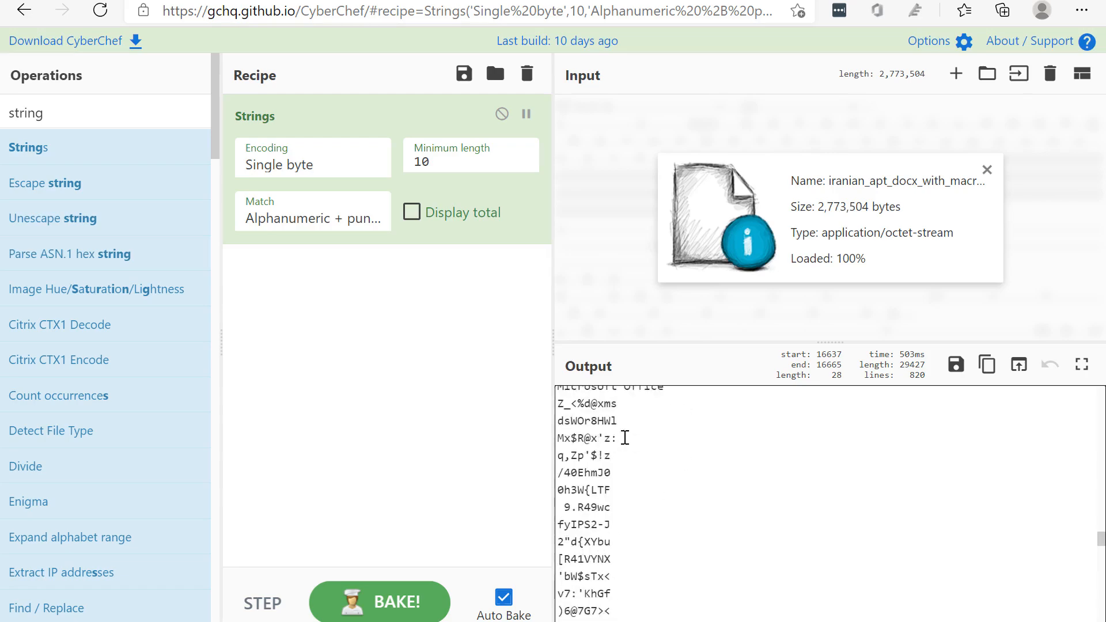
pyautogui.scroll(-4, 625, 438)
pyautogui.scroll(5, 625, 437)
pyautogui.scroll(-4, 605, 452)
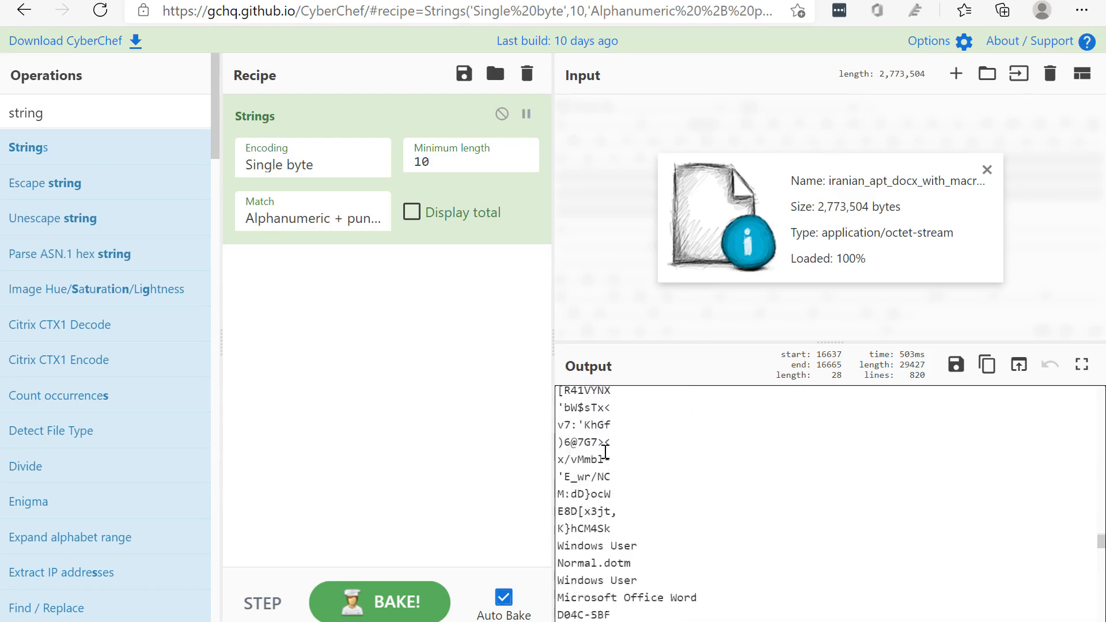
pyautogui.scroll(-10, 606, 452)
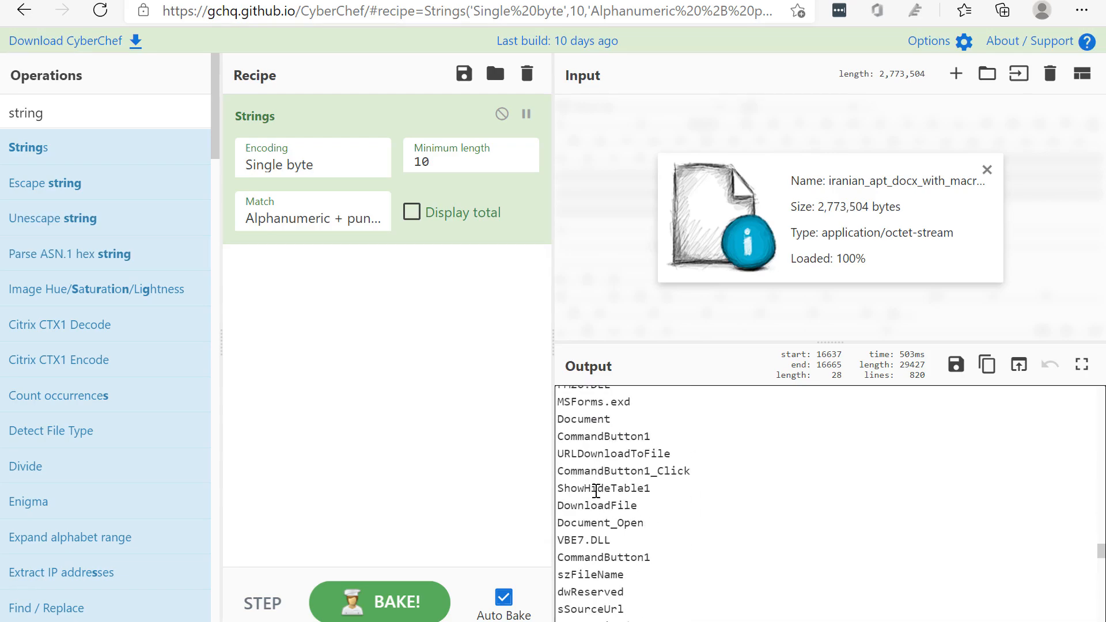
# Examine the macro-related strings around MSForms.exd and highlight the URLDownloadToFile entry
pyautogui.scroll(3, 596, 491)
pyautogui.scroll(-1, 620, 484)
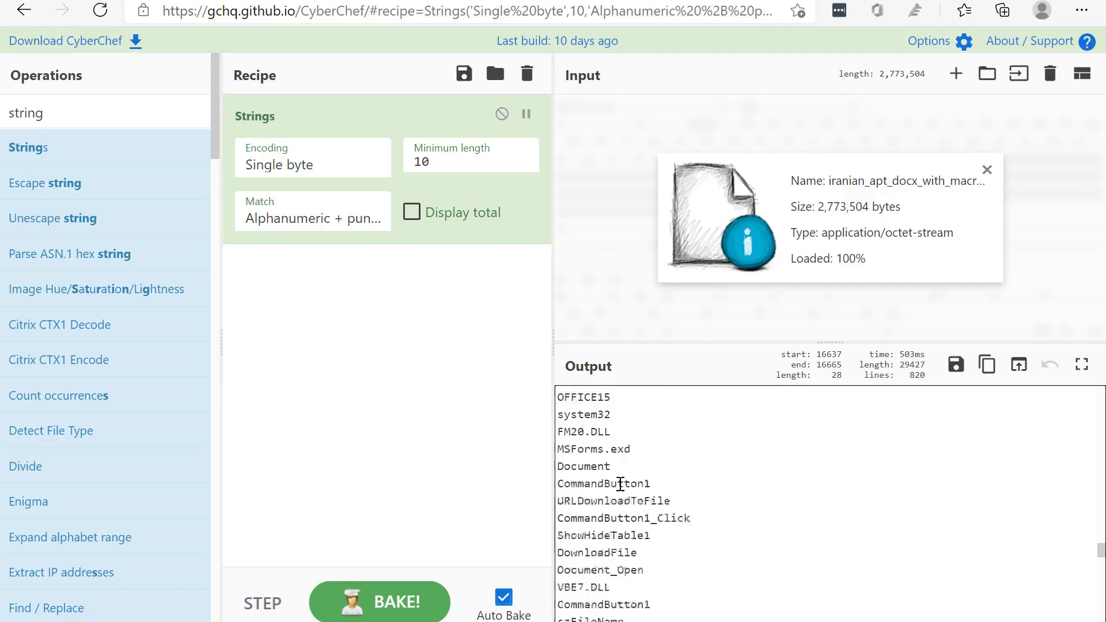
pyautogui.scroll(-5, 620, 484)
pyautogui.scroll(4, 622, 459)
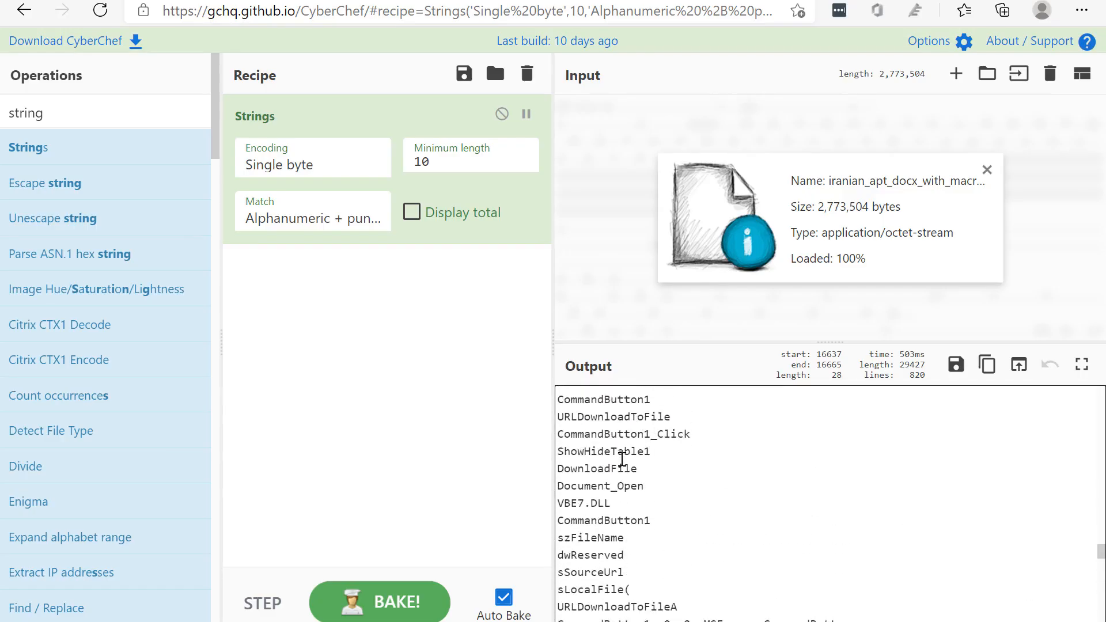
pyautogui.scroll(2, 622, 459)
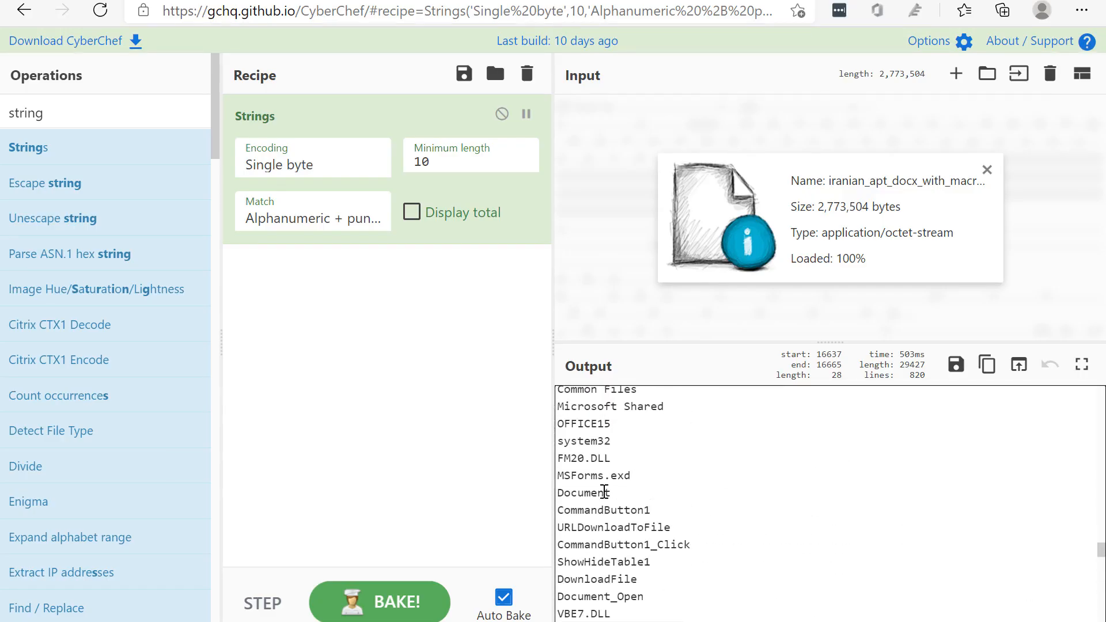
pyautogui.doubleClick(579, 525)
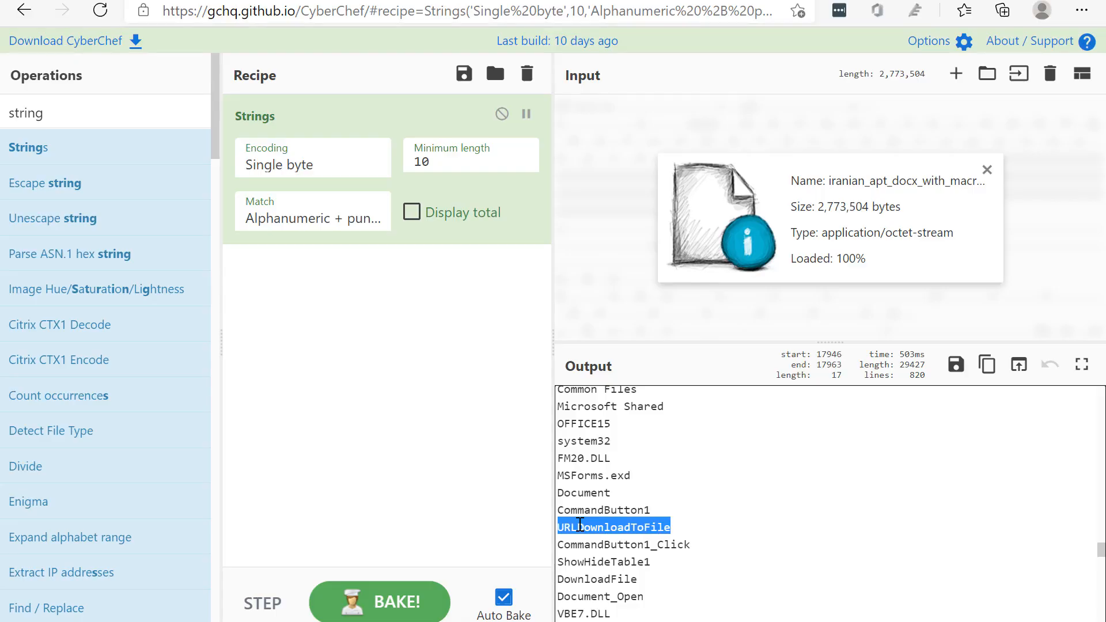
pyautogui.scroll(-1, 627, 487)
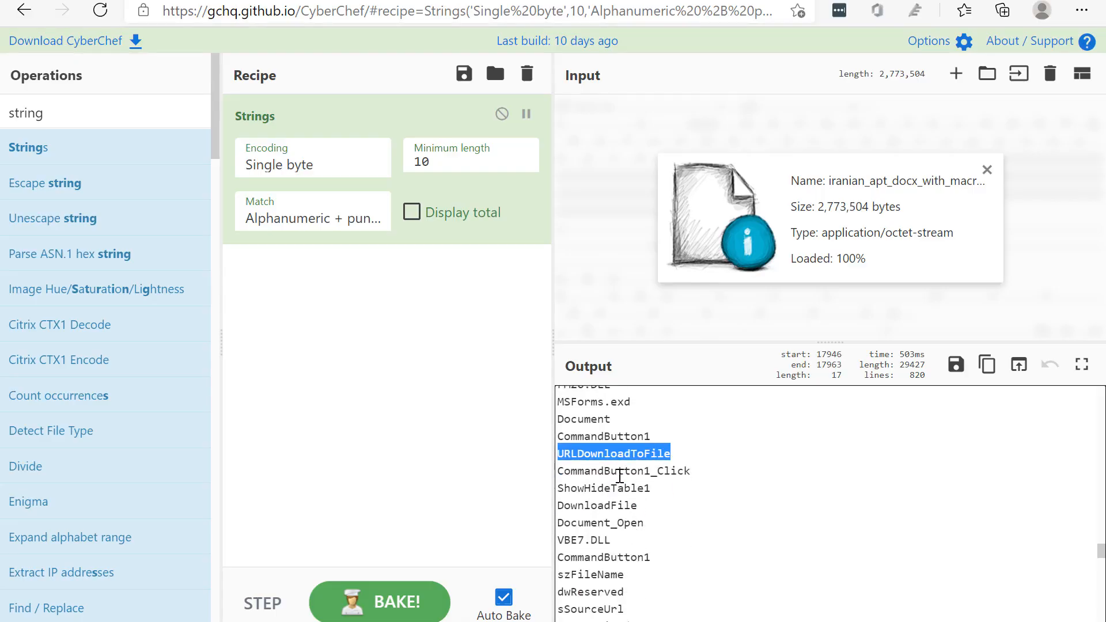
# Highlight the CommandButton1_Click entry and its CommandButton1 part among the macro strings
pyautogui.doubleClick(620, 474)
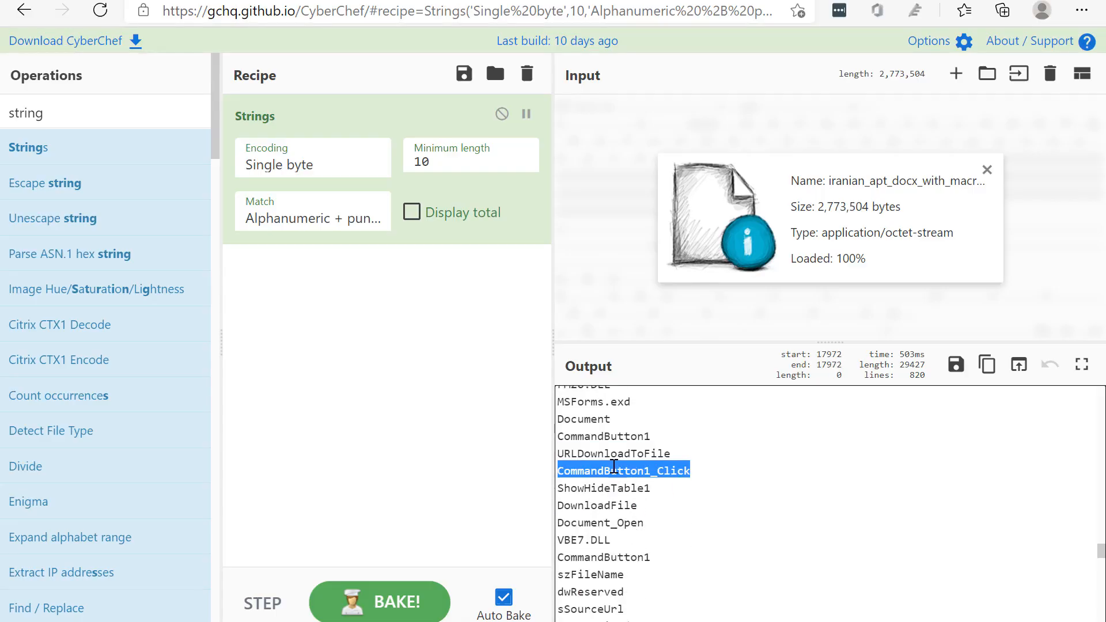
pyautogui.moveTo(689, 470); pyautogui.dragTo(559, 471)
pyautogui.click(681, 476)
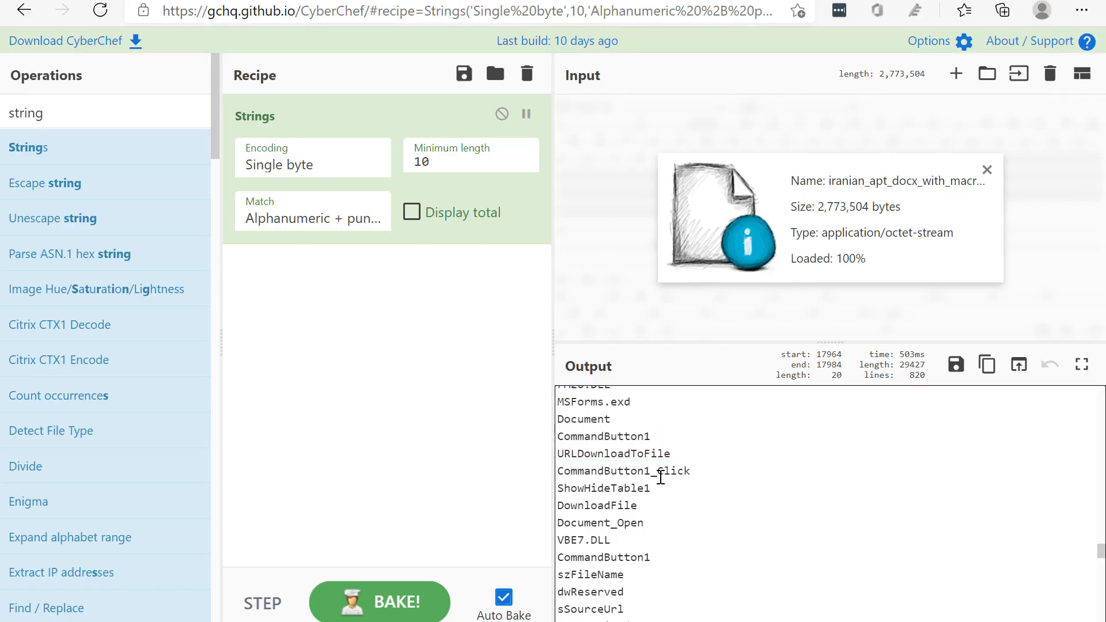
pyautogui.moveTo(651, 471); pyautogui.dragTo(562, 471)
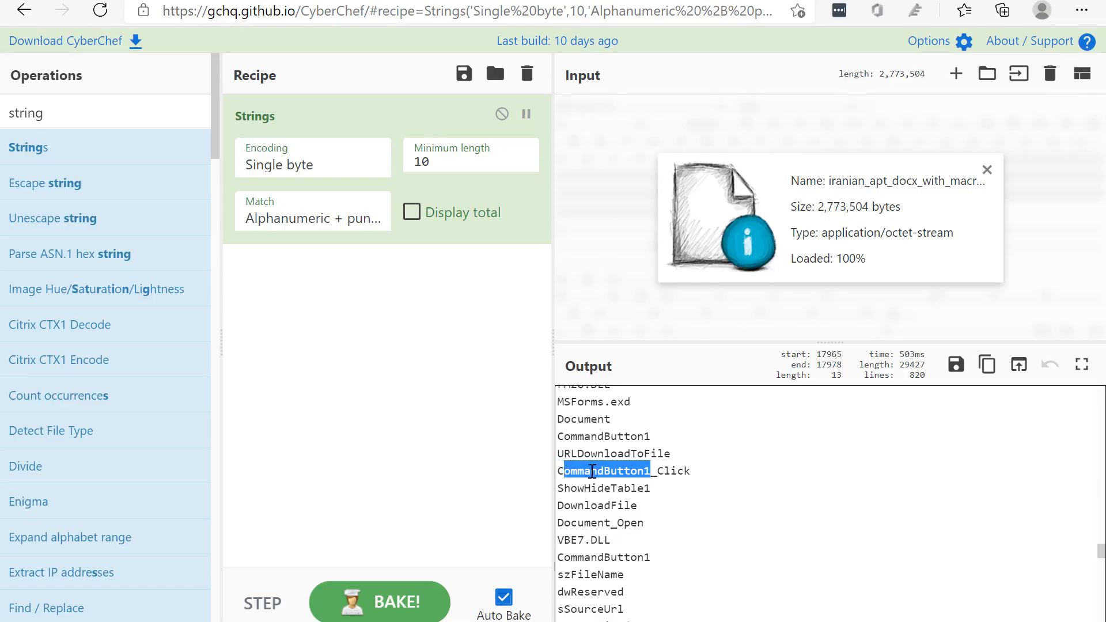
pyautogui.doubleClick(613, 471)
pyautogui.moveTo(685, 471); pyautogui.dragTo(573, 471)
pyautogui.click(625, 471)
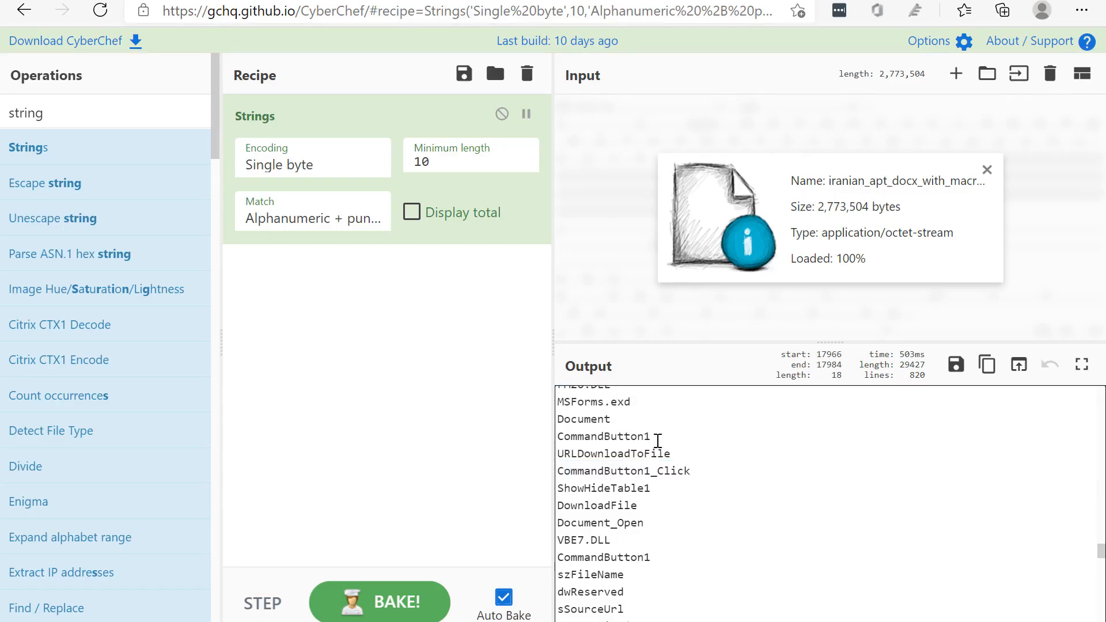
# Compare the CommandButton1 entry with CommandButton1_Click, highlighting the control name and the Click event suffix
pyautogui.moveTo(656, 437); pyautogui.dragTo(559, 437)
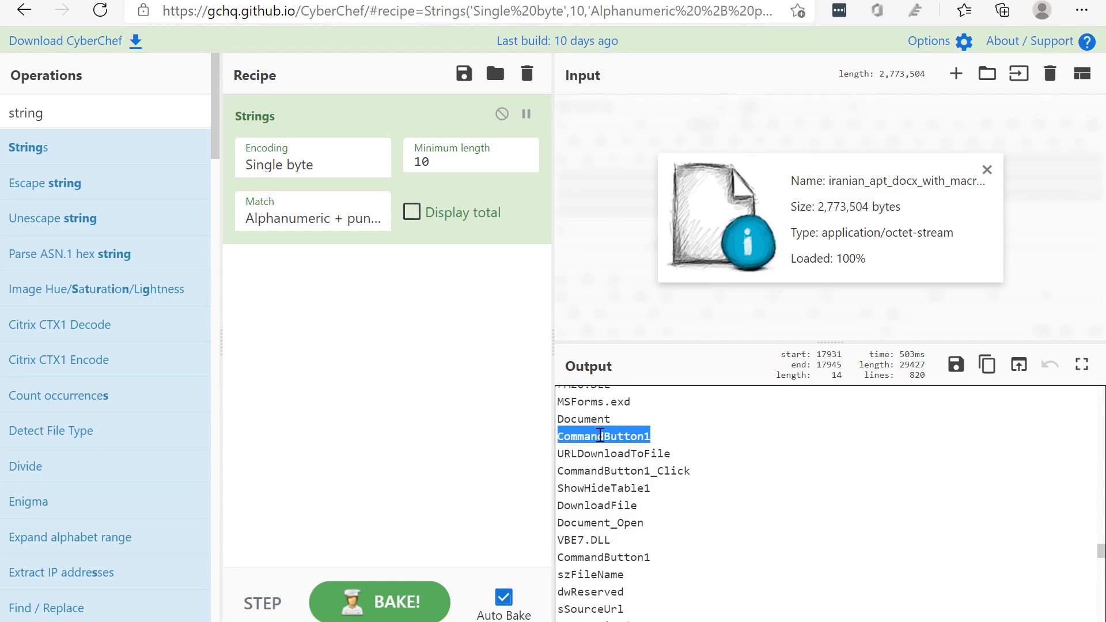
pyautogui.click(631, 469)
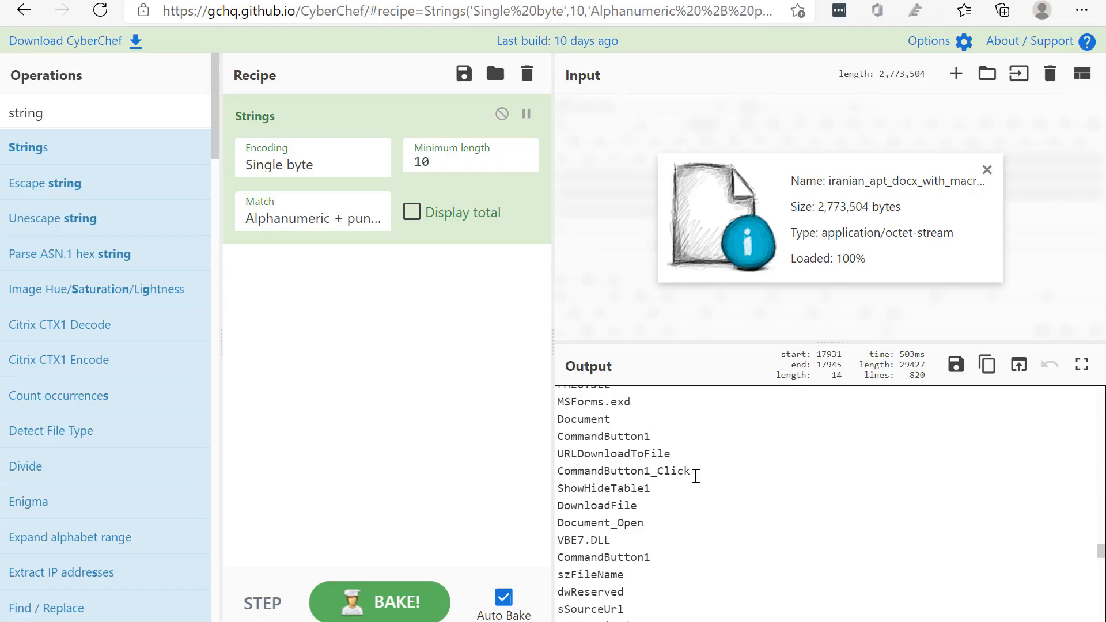
pyautogui.moveTo(694, 474)
pyautogui.mouseDown()
pyautogui.moveTo(616, 455)
pyautogui.moveTo(557, 463)
pyautogui.moveTo(694, 467)
pyautogui.moveTo(684, 464)
pyautogui.mouseUp()
pyautogui.moveTo(681, 473); pyautogui.dragTo(561, 471)
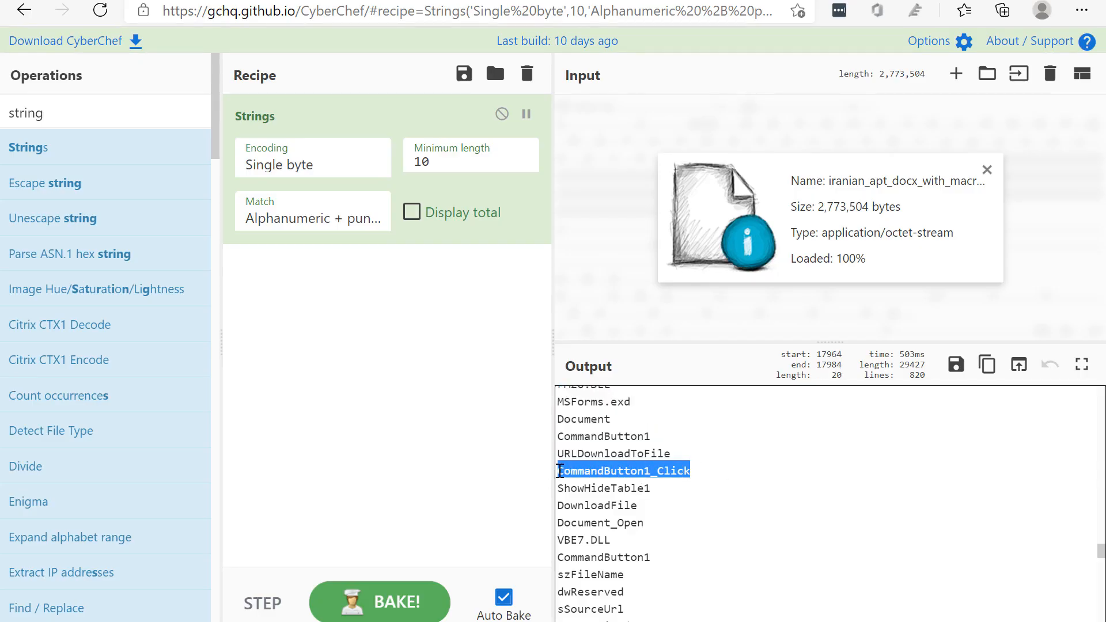
pyautogui.click(643, 471)
pyautogui.moveTo(653, 470); pyautogui.dragTo(557, 471)
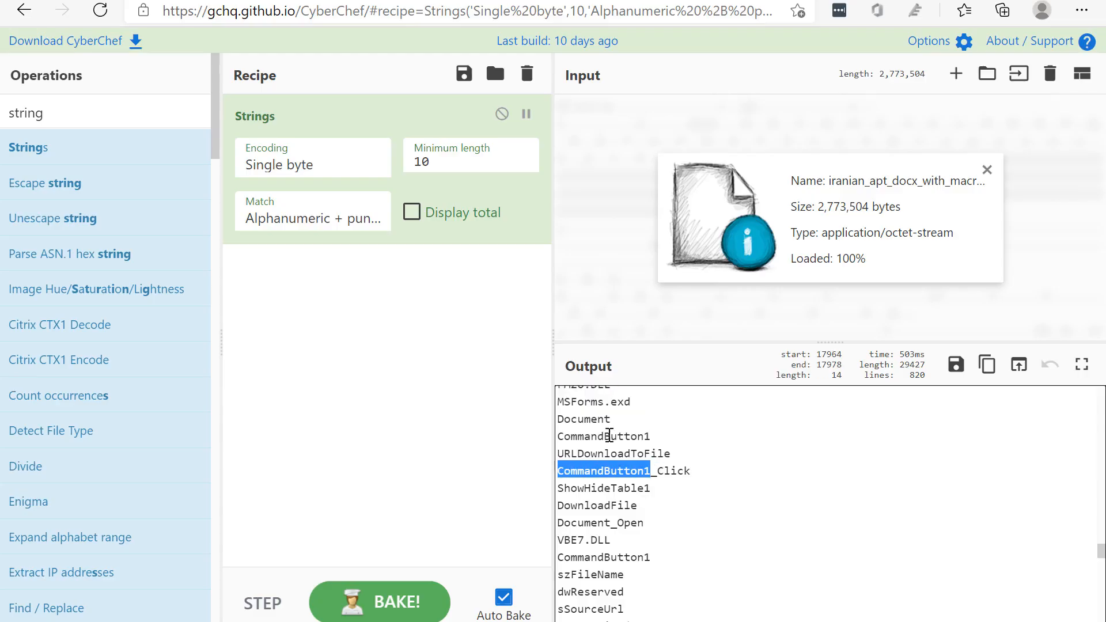
pyautogui.click(655, 471)
pyautogui.moveTo(655, 472); pyautogui.dragTo(697, 472)
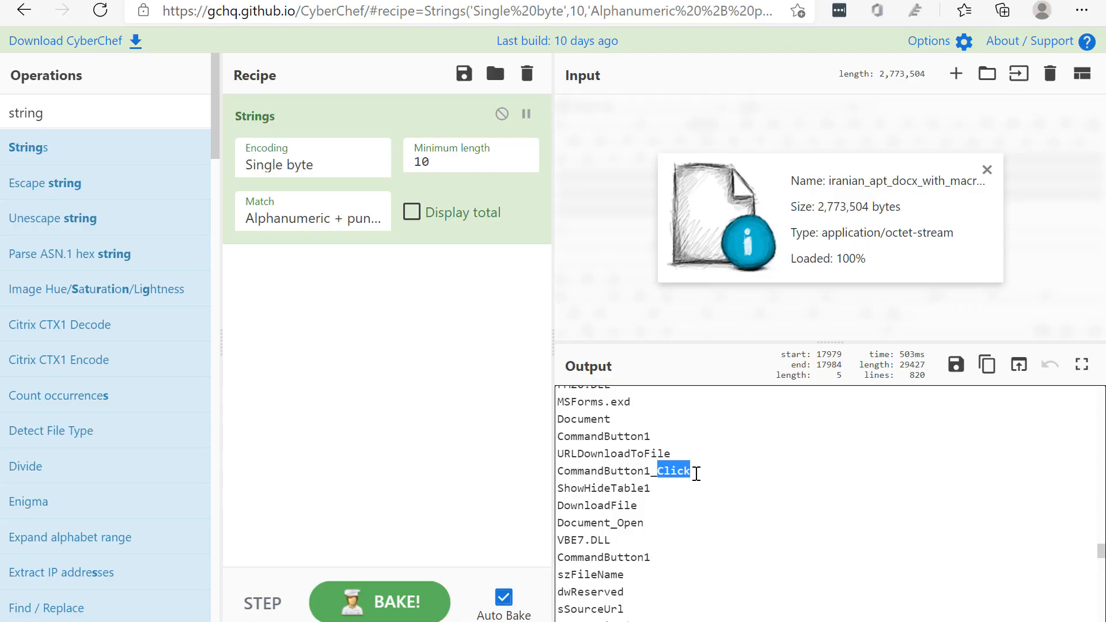
# Highlight the whole CommandButton1_Click handler name once more and its button name portion
pyautogui.click(696, 473)
pyautogui.moveTo(644, 472); pyautogui.dragTo(563, 468)
pyautogui.click(576, 467)
pyautogui.moveTo(689, 470); pyautogui.dragTo(556, 470)
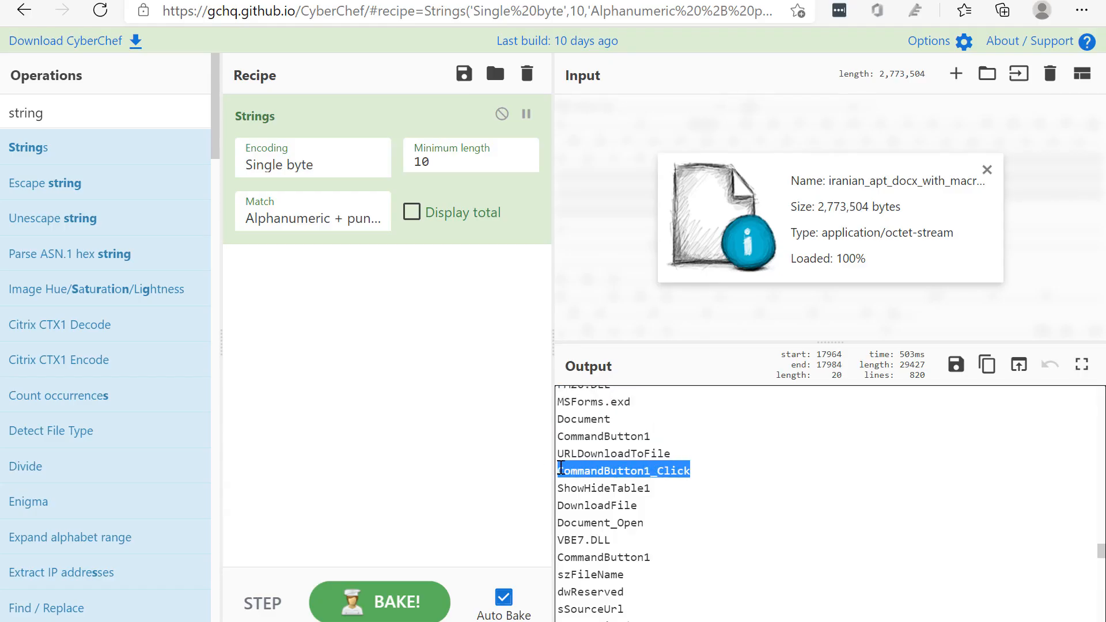
pyautogui.click(616, 470)
pyautogui.moveTo(655, 470); pyautogui.dragTo(577, 467)
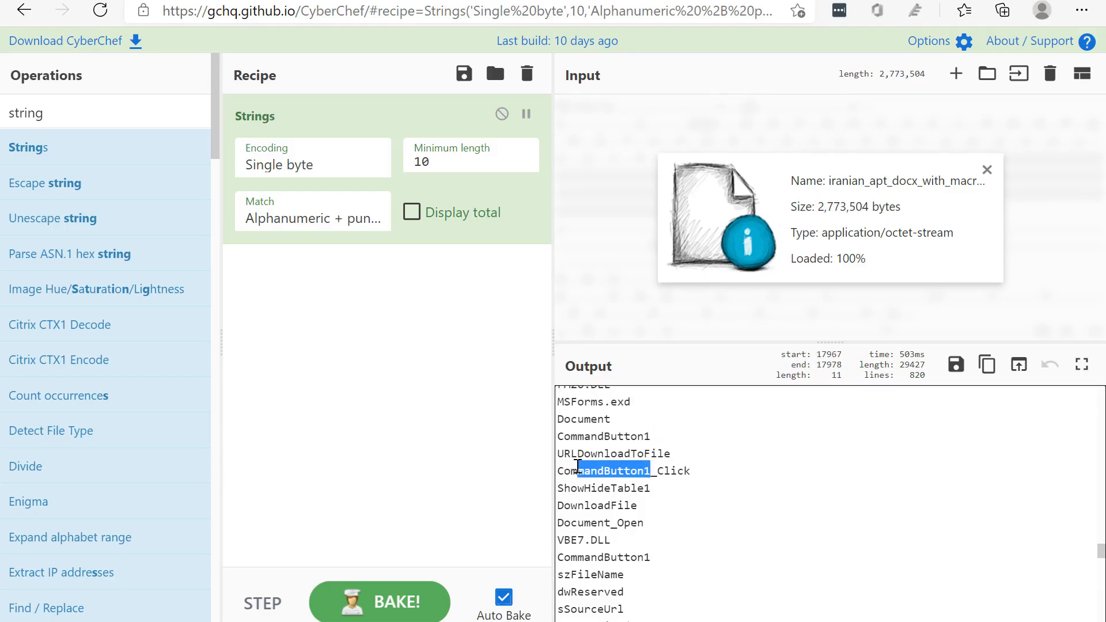
pyautogui.click(616, 470)
# Compare the Document_Open entry with the click handler, highlighting Document_Open and the CommandButton1 part of CommandButton1_Click
pyautogui.doubleClick(609, 522)
pyautogui.click(602, 526)
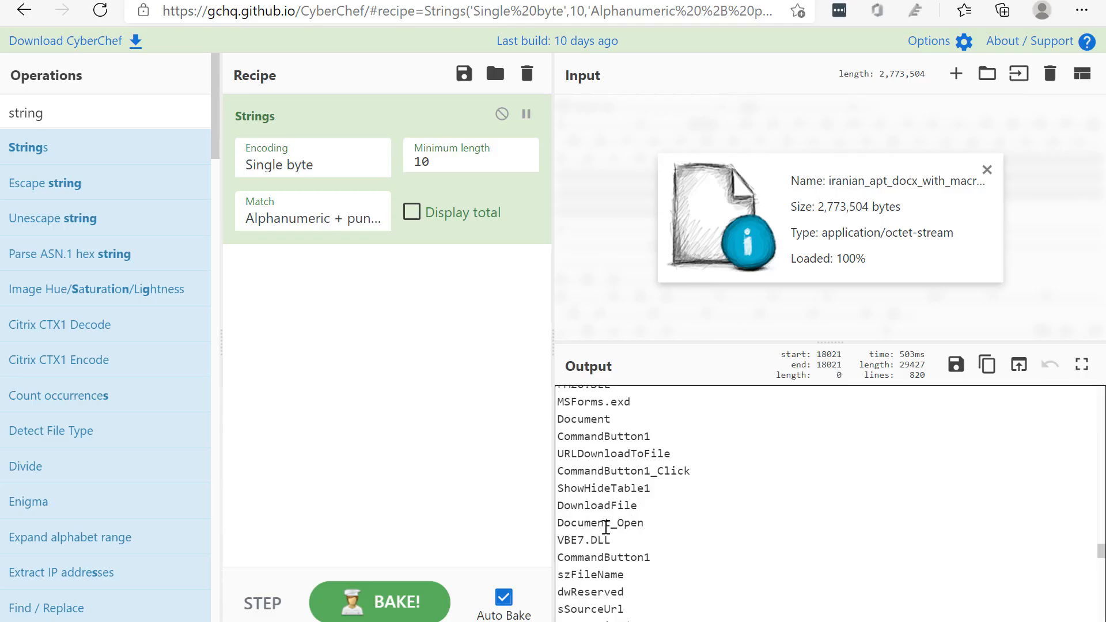
pyautogui.moveTo(606, 527); pyautogui.dragTo(567, 524)
pyautogui.click(645, 527)
pyautogui.moveTo(711, 471); pyautogui.dragTo(559, 467)
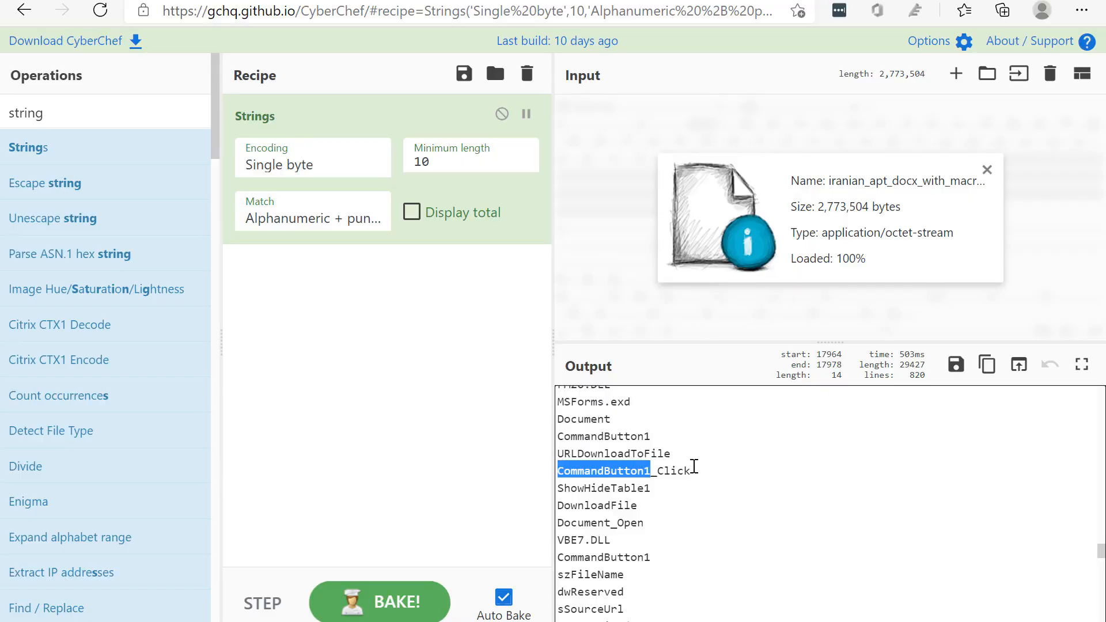
# Highlight the DownloadFile entry and the Document_Open entry directly below it
pyautogui.scroll(-1, 714, 466)
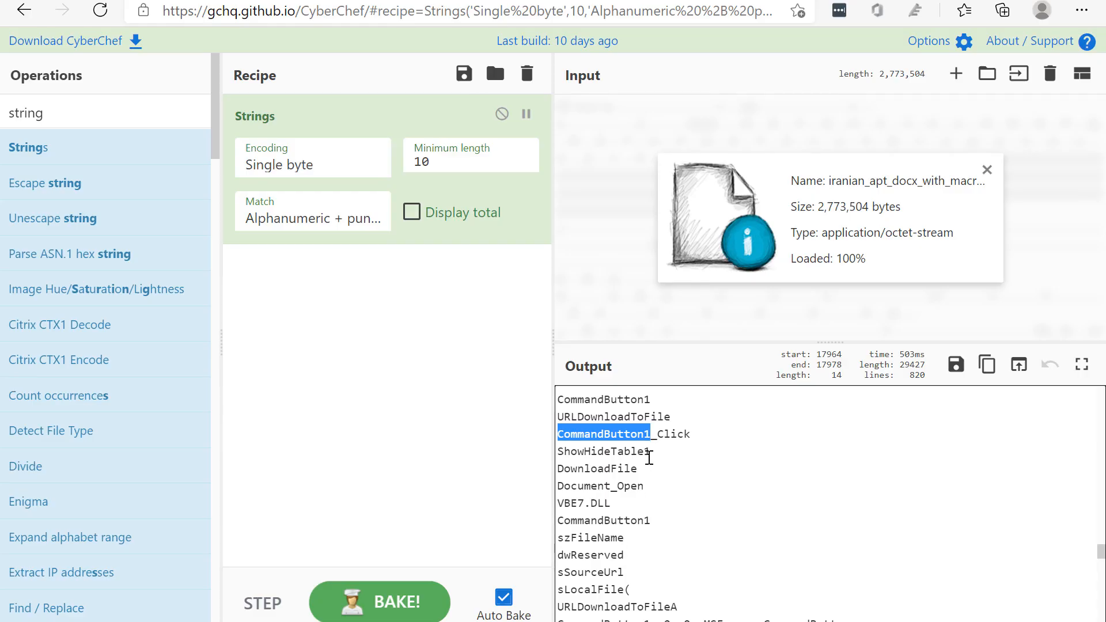
pyautogui.doubleClick(623, 469)
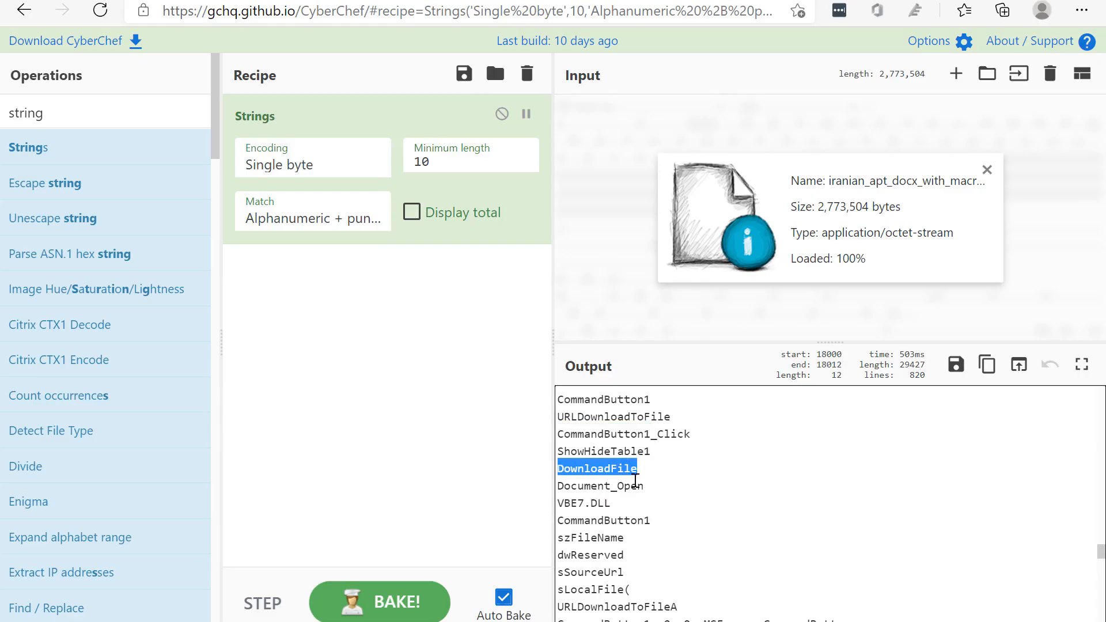
pyautogui.doubleClick(640, 487)
pyautogui.moveTo(646, 487); pyautogui.dragTo(559, 481)
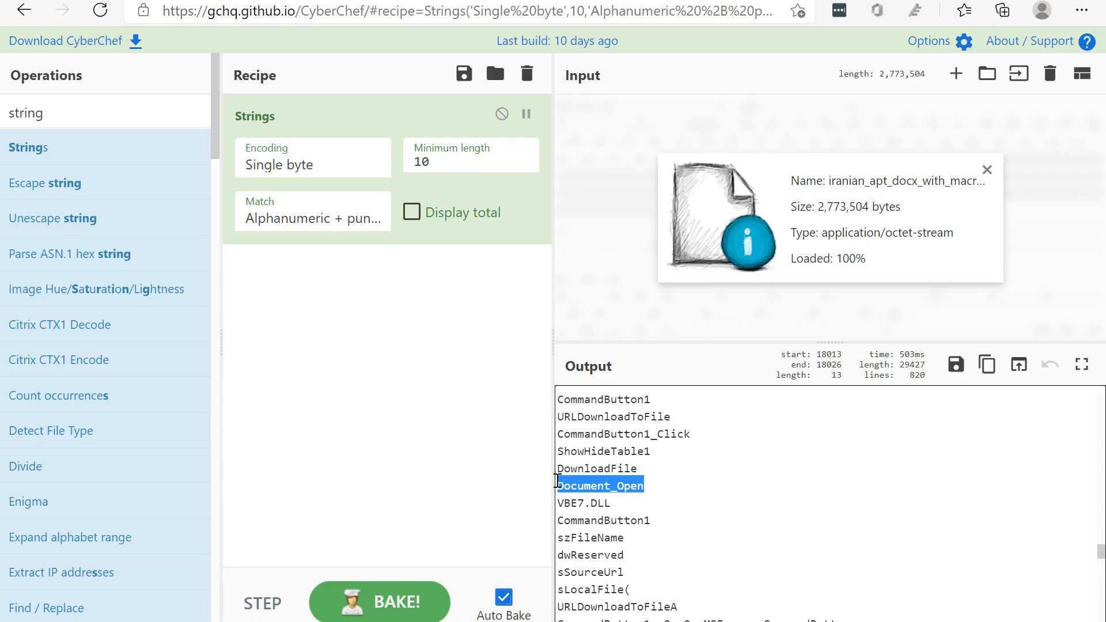
pyautogui.click(675, 486)
pyautogui.moveTo(675, 485); pyautogui.dragTo(549, 489)
pyautogui.scroll(-1, 656, 484)
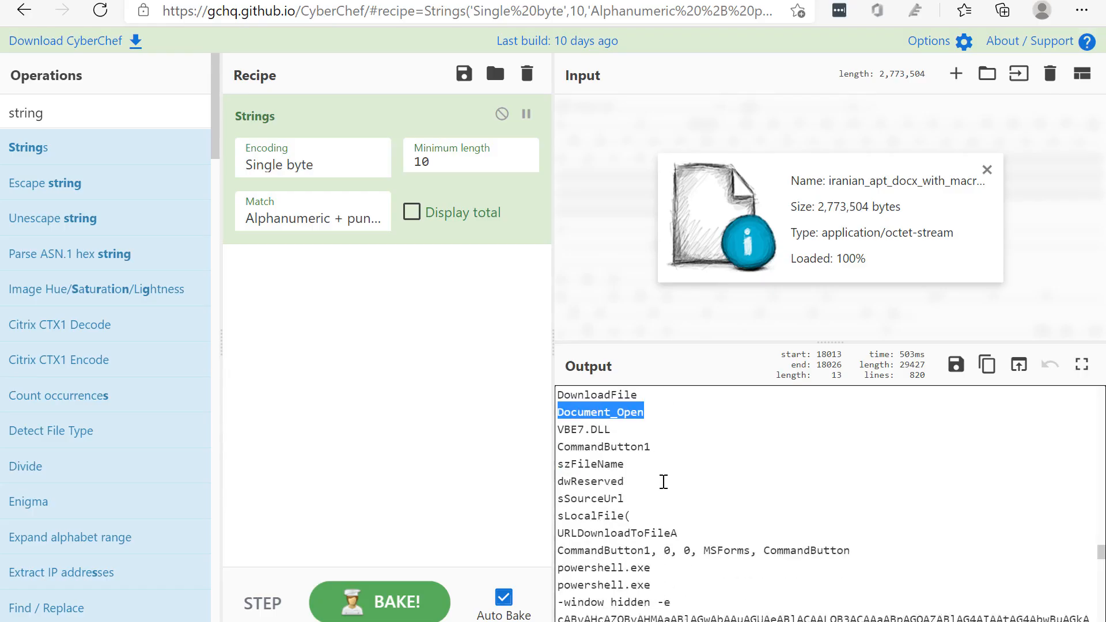
# Highlight the URLDownloadToFileA entry and the two powershell.exe entries further down the output
pyautogui.doubleClick(668, 533)
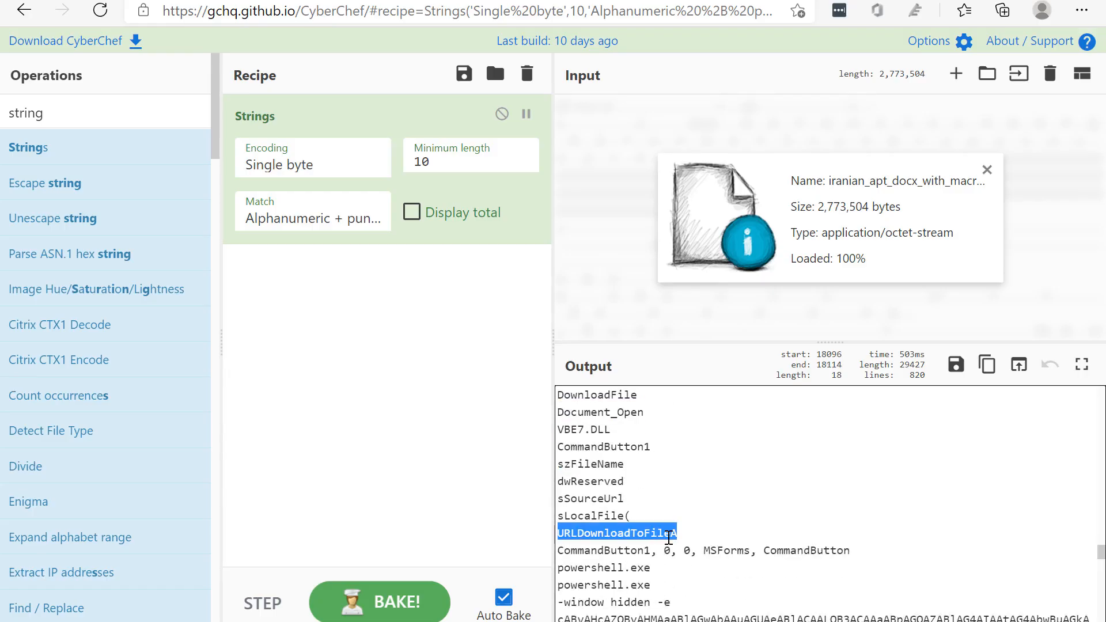
pyautogui.click(684, 531)
pyautogui.moveTo(684, 531); pyautogui.dragTo(562, 531)
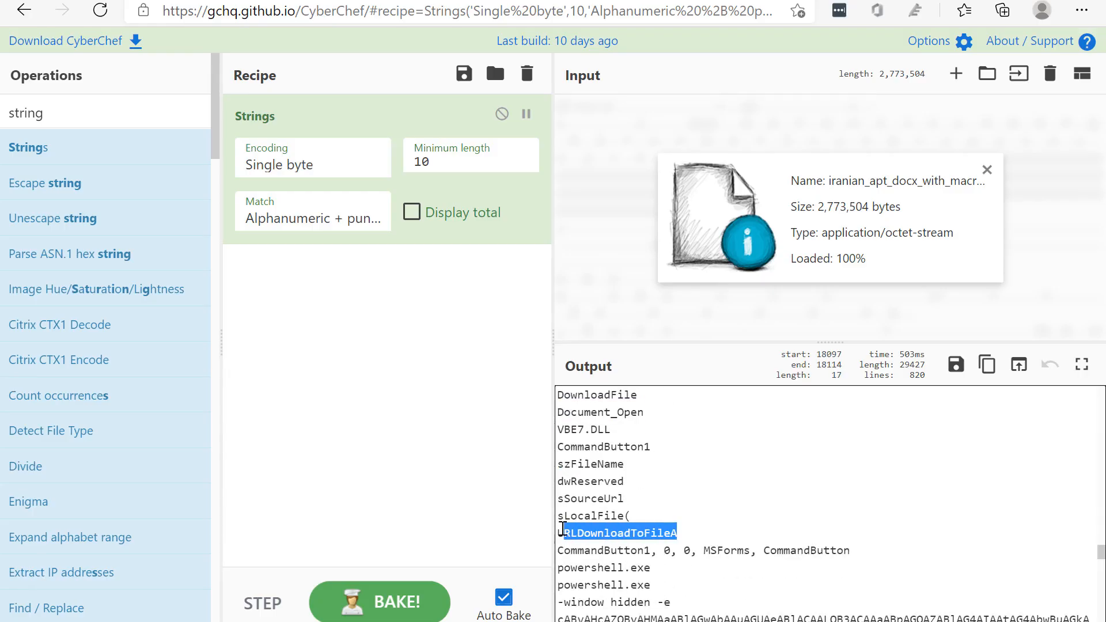
pyautogui.scroll(-1, 603, 498)
pyautogui.doubleClick(590, 505)
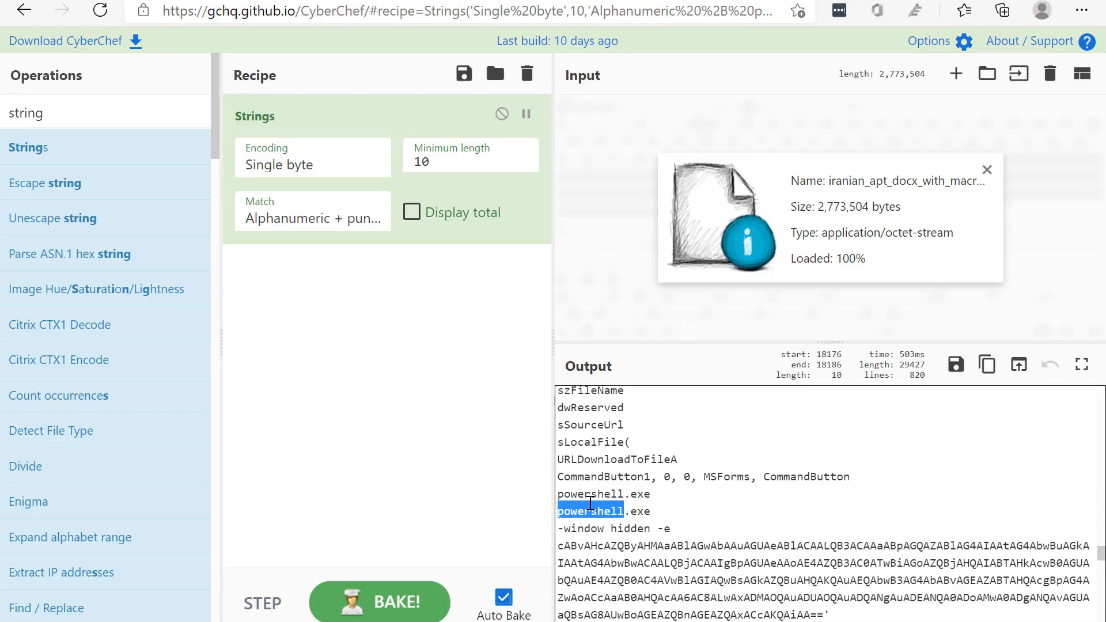
pyautogui.click(643, 504)
pyautogui.moveTo(593, 494); pyautogui.dragTo(668, 493)
pyautogui.click(608, 496)
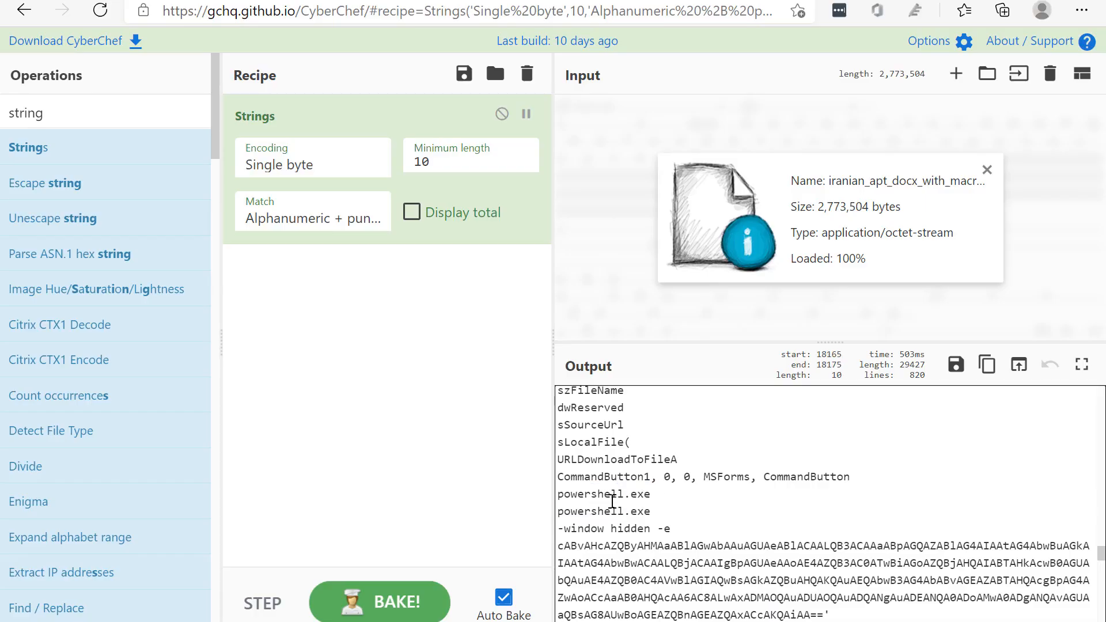
# Highlight the second powershell.exe entry together with its encoded command block, and the powershell.exe name alone
pyautogui.moveTo(562, 505); pyautogui.dragTo(830, 579)
pyautogui.click(704, 530)
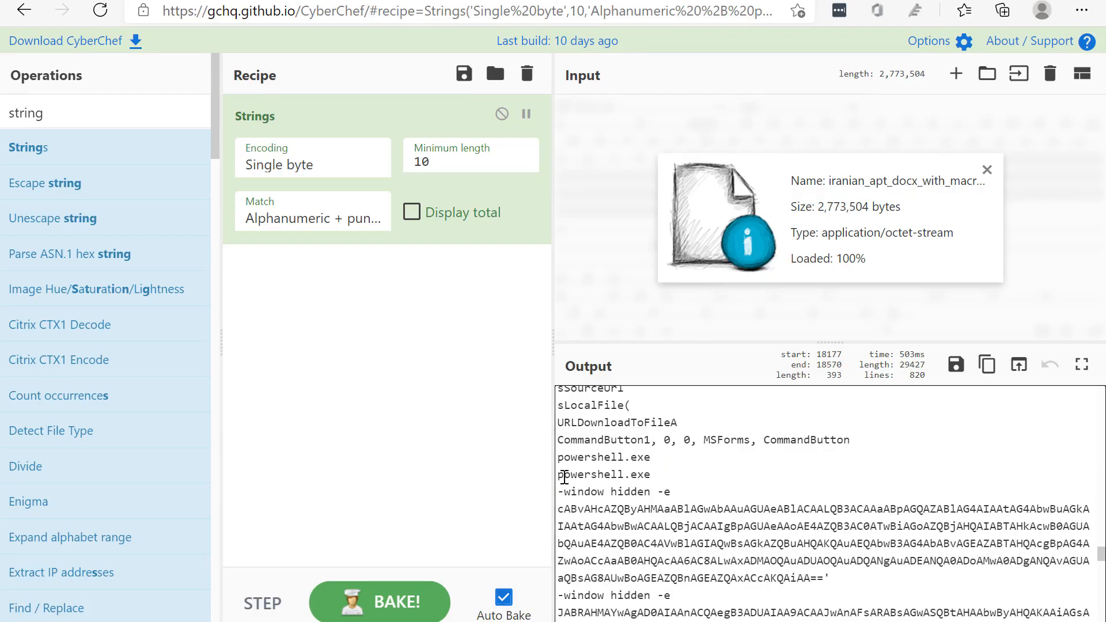
pyautogui.moveTo(559, 476)
pyautogui.mouseDown()
pyautogui.moveTo(676, 492)
pyautogui.moveTo(558, 474)
pyautogui.mouseUp()
pyautogui.click(612, 478)
pyautogui.doubleClick(588, 474)
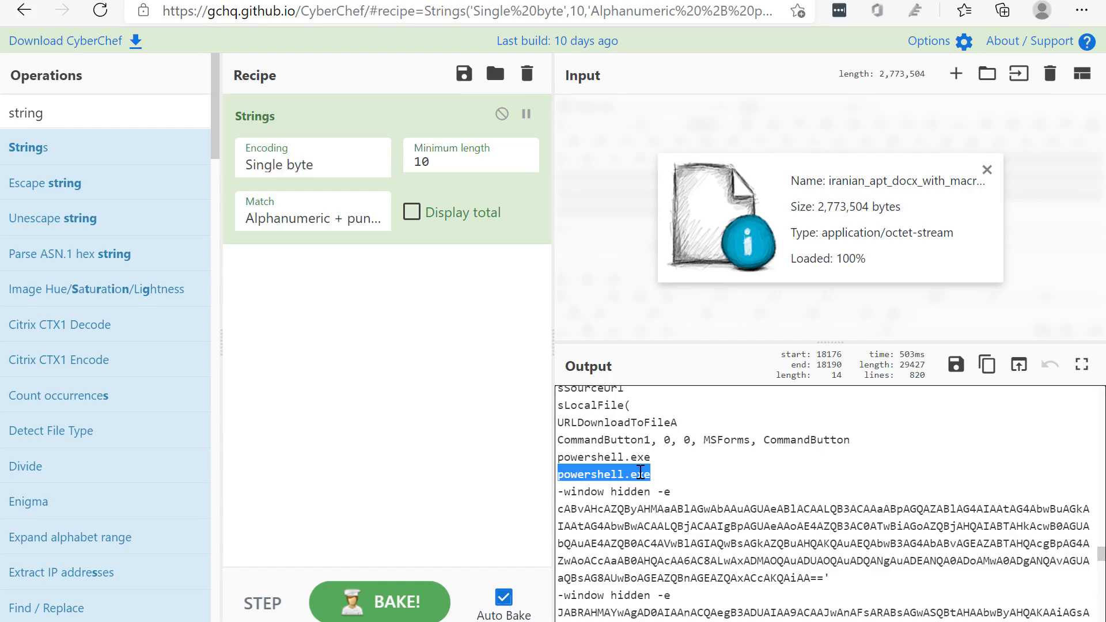
pyautogui.click(674, 475)
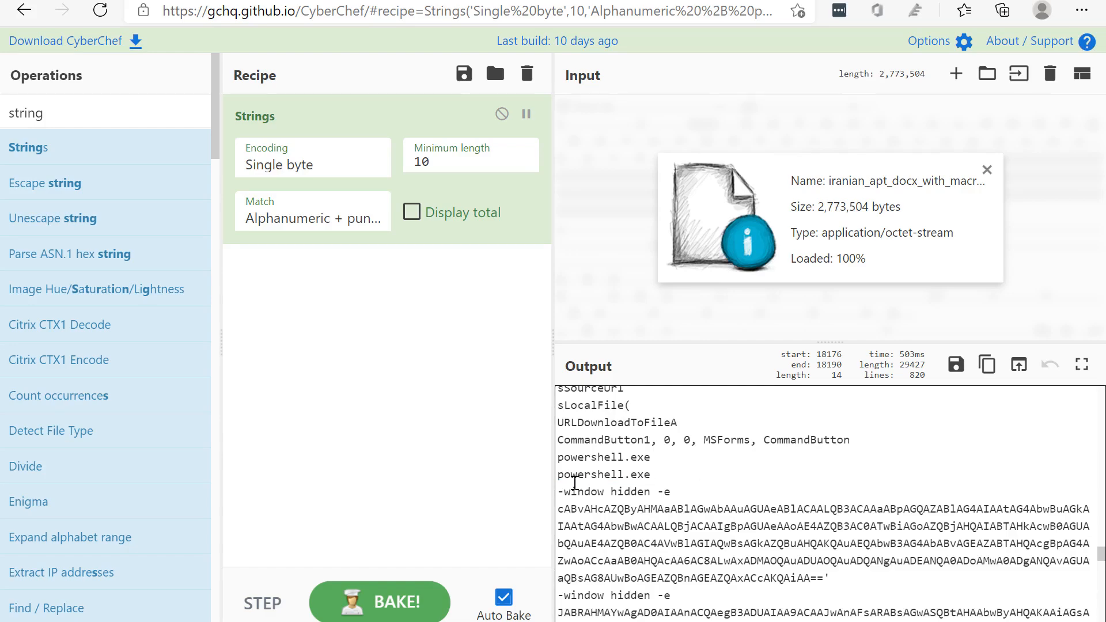
# Highlight the -window hidden argument and the powershell.exe line above it
pyautogui.moveTo(560, 488); pyautogui.dragTo(654, 492)
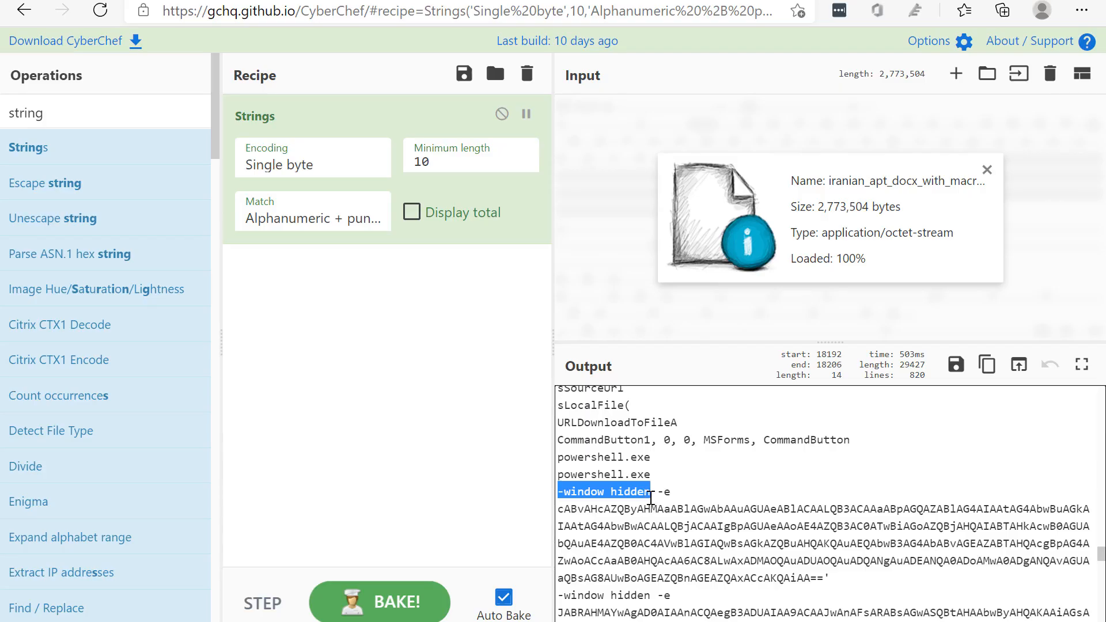
pyautogui.click(663, 489)
pyautogui.moveTo(558, 474); pyautogui.dragTo(662, 478)
pyautogui.moveTo(564, 491); pyautogui.dragTo(654, 494)
pyautogui.click(654, 494)
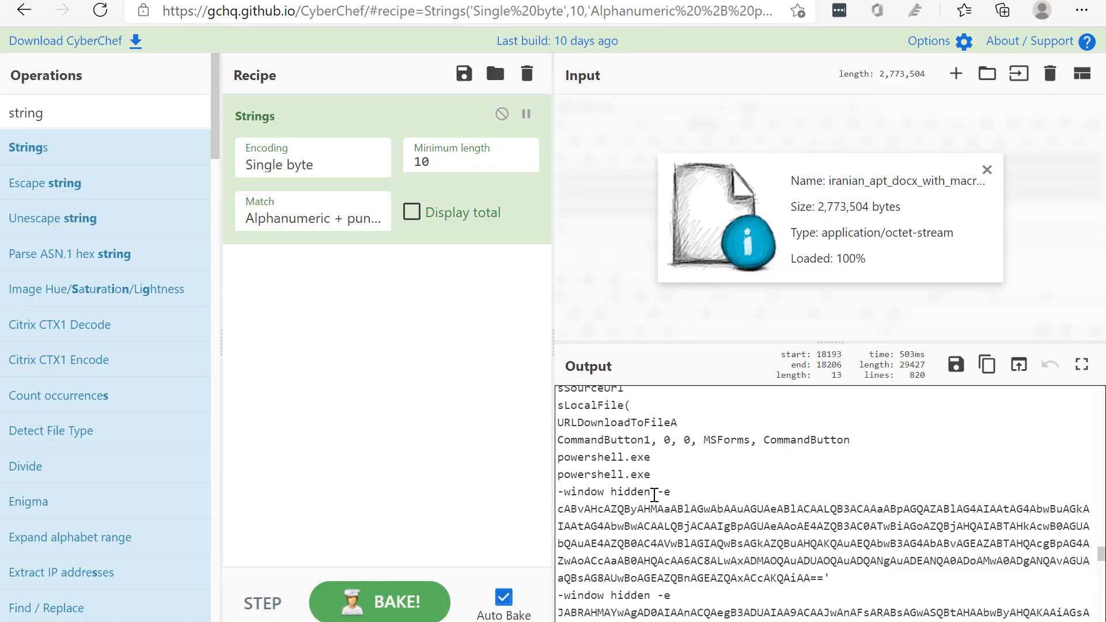
# Select the complete Base64 string below the first -window hidden -e line, up to and including ==
pyautogui.moveTo(655, 494)
pyautogui.mouseDown()
pyautogui.moveTo(672, 496)
pyautogui.moveTo(660, 495)
pyautogui.mouseUp()
pyautogui.click(673, 495)
pyautogui.click(642, 490)
pyautogui.moveTo(825, 578); pyautogui.dragTo(557, 506)
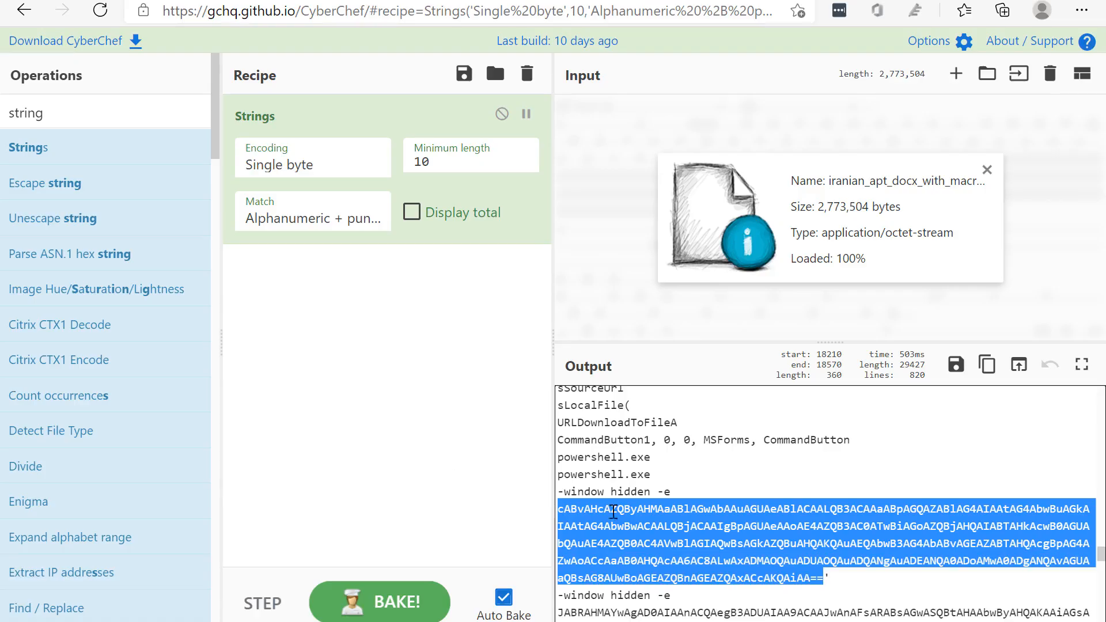
# Reselect the whole Base64 string below the first -window hidden -e line, ending with ==
pyautogui.scroll(-2, 613, 512)
pyautogui.scroll(1, 617, 514)
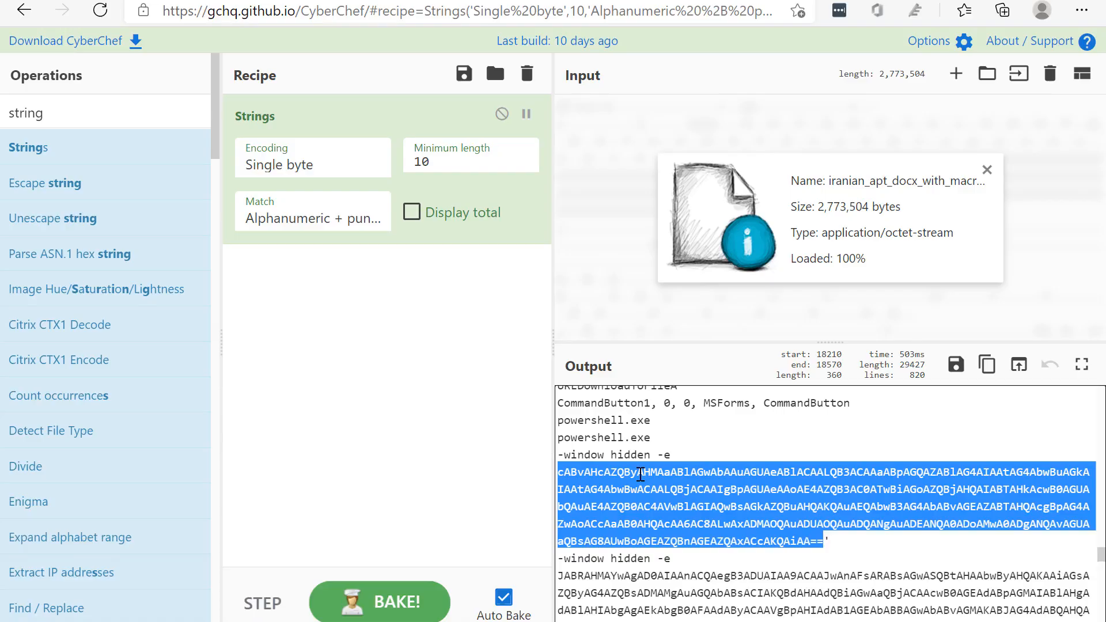
pyautogui.click(825, 541)
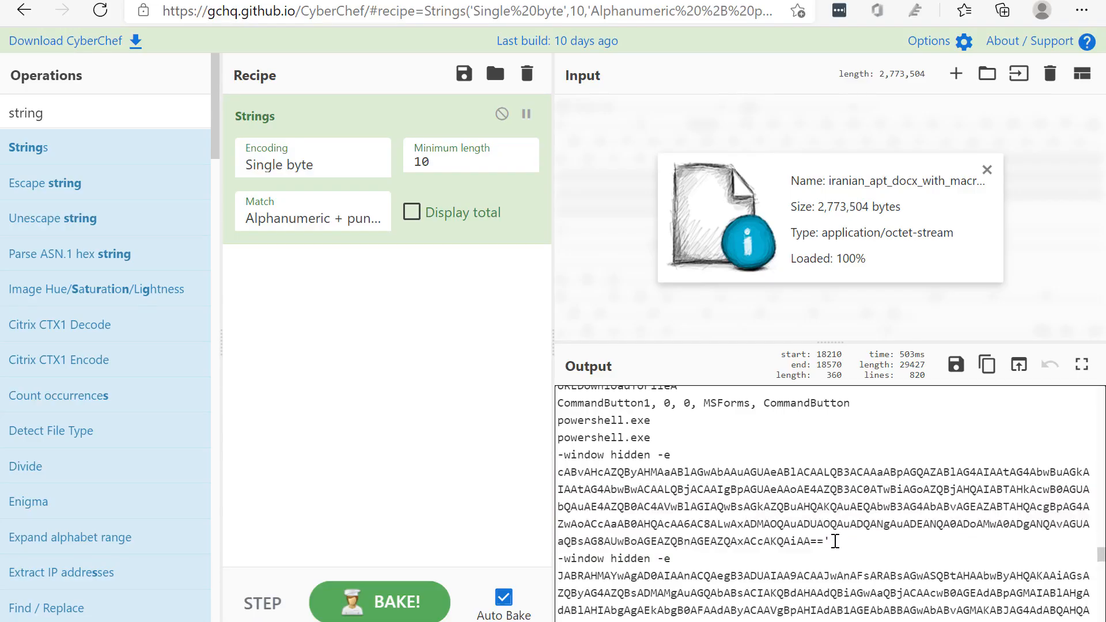
pyautogui.moveTo(824, 541); pyautogui.dragTo(558, 472)
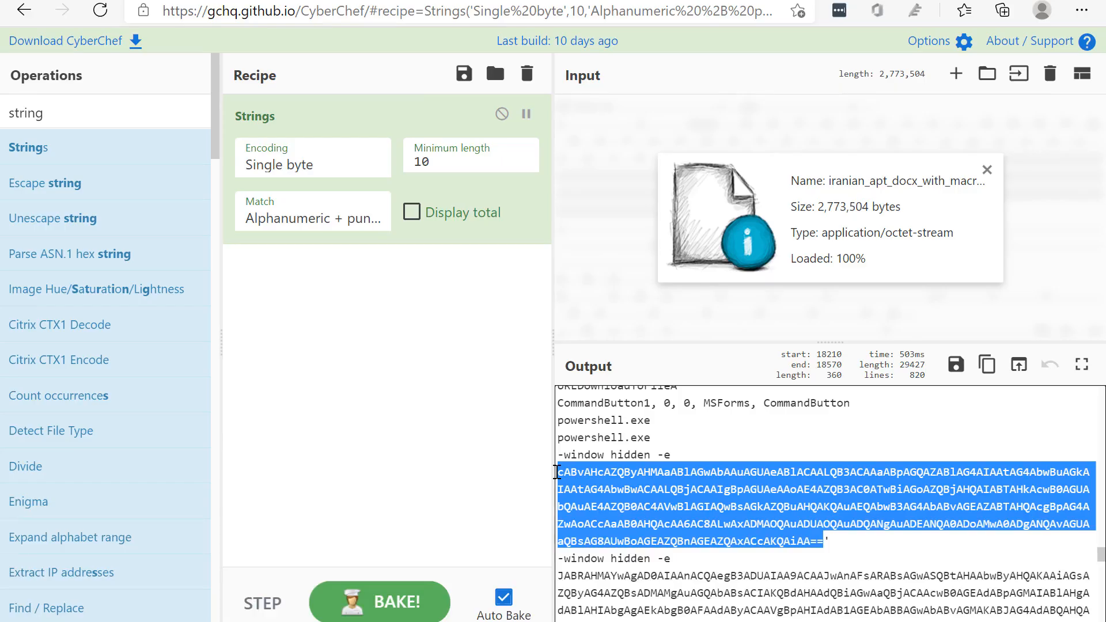
# Search the web for "base64 wiki" in a new browser tab and open the Wikipedia article on Base64
pyautogui.click(477, 1)
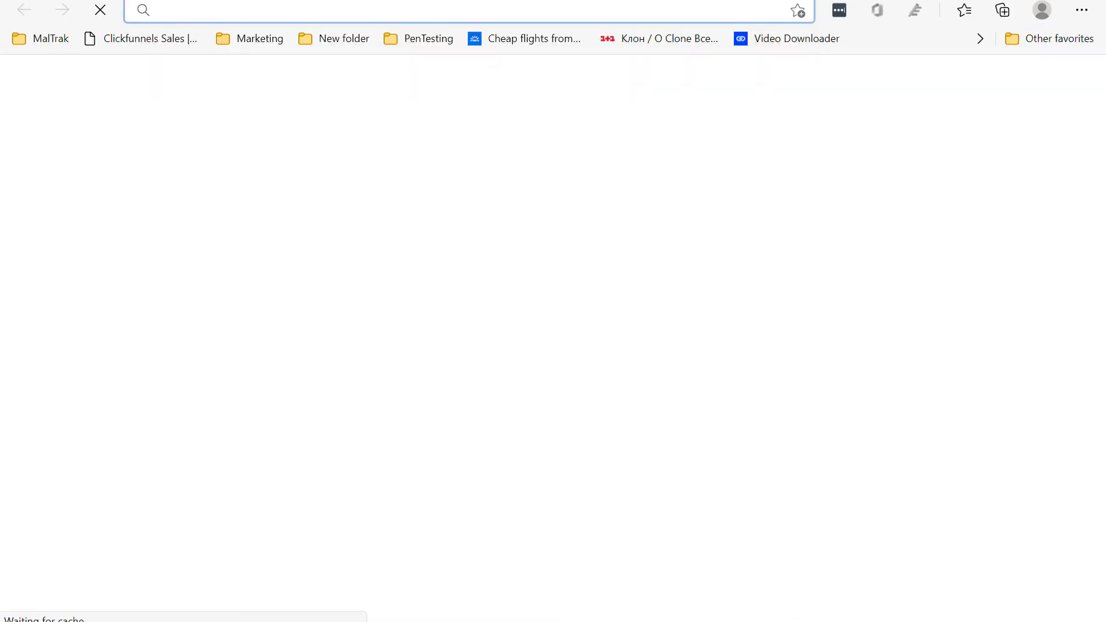
pyautogui.write('base64 ')
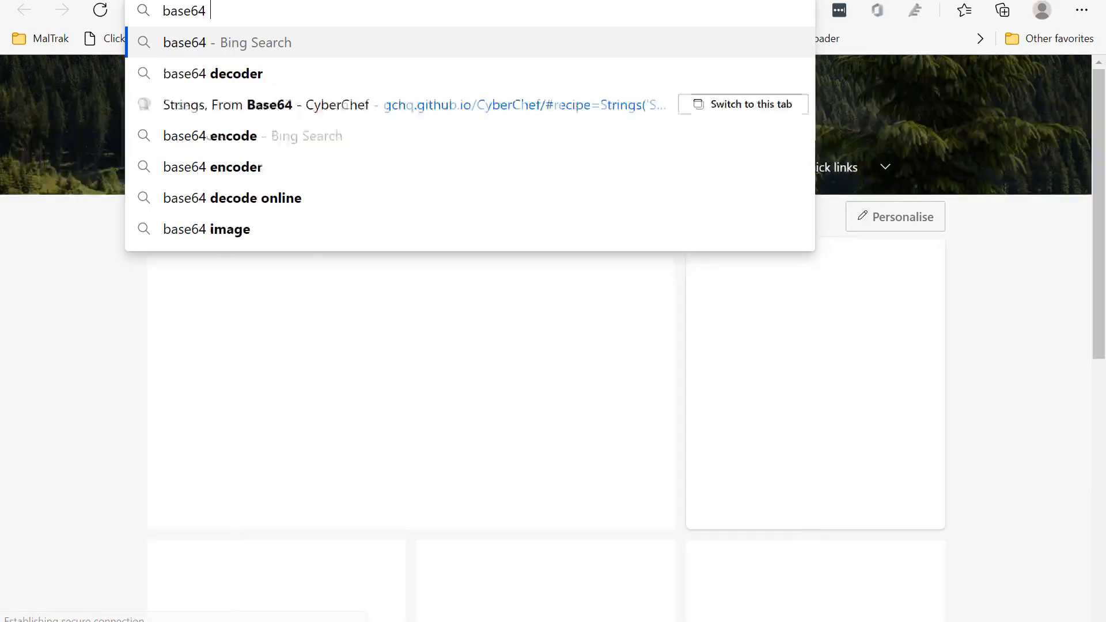
pyautogui.write('wiki')
pyautogui.press('Return')
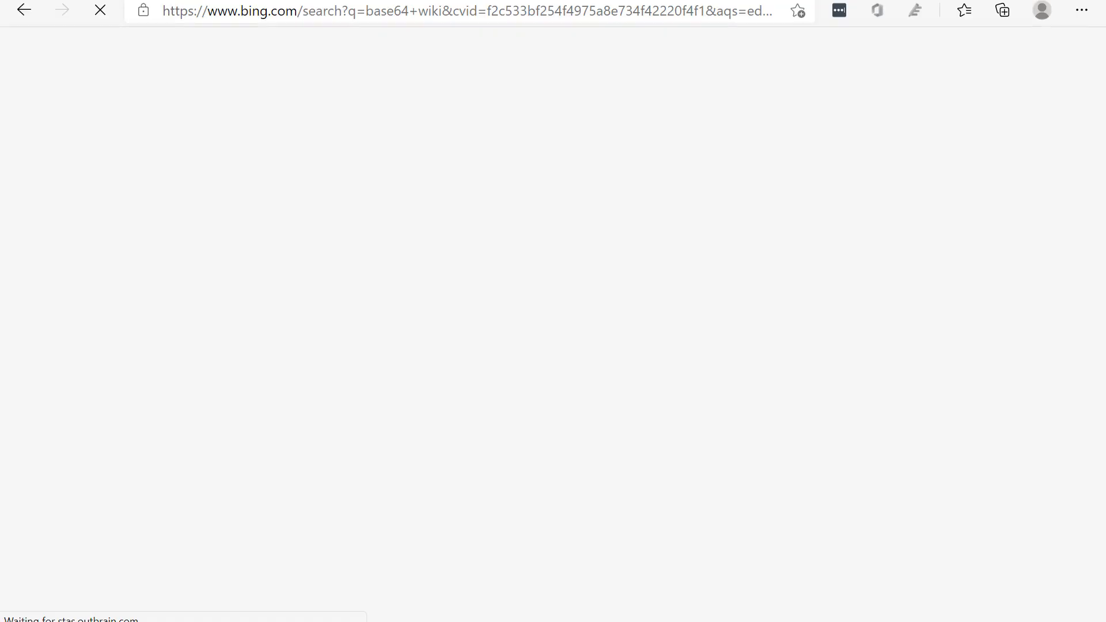
pyautogui.click(240, 191)
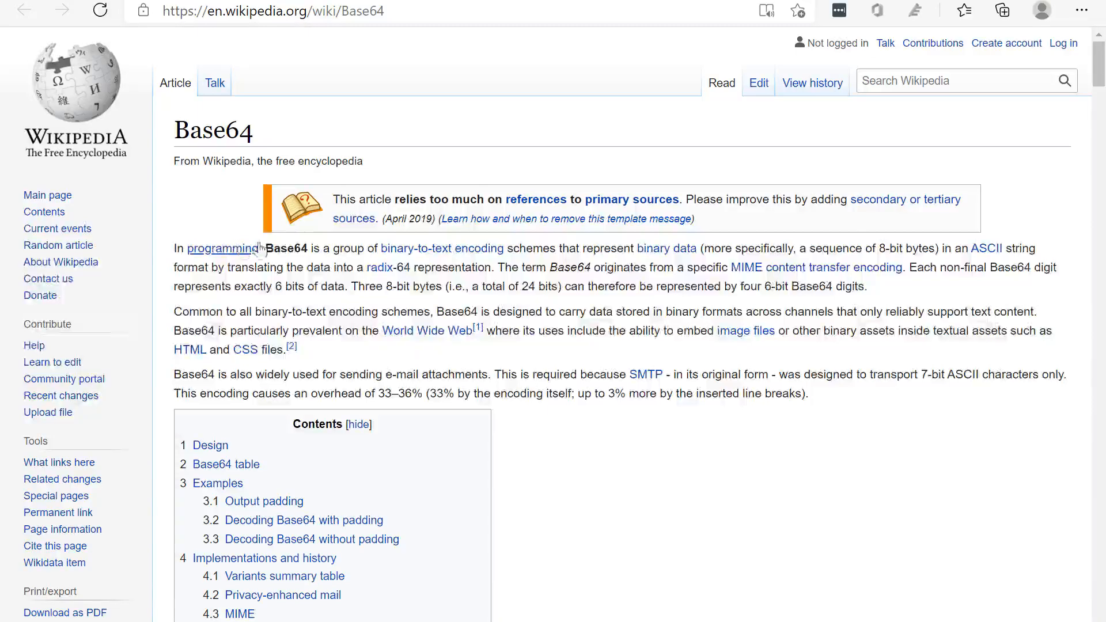
# Highlight the opening definition of Base64 in the article's first sentence and read on
pyautogui.moveTo(280, 247); pyautogui.dragTo(348, 245)
pyautogui.click(347, 244)
pyautogui.scroll(-10, 661, 390)
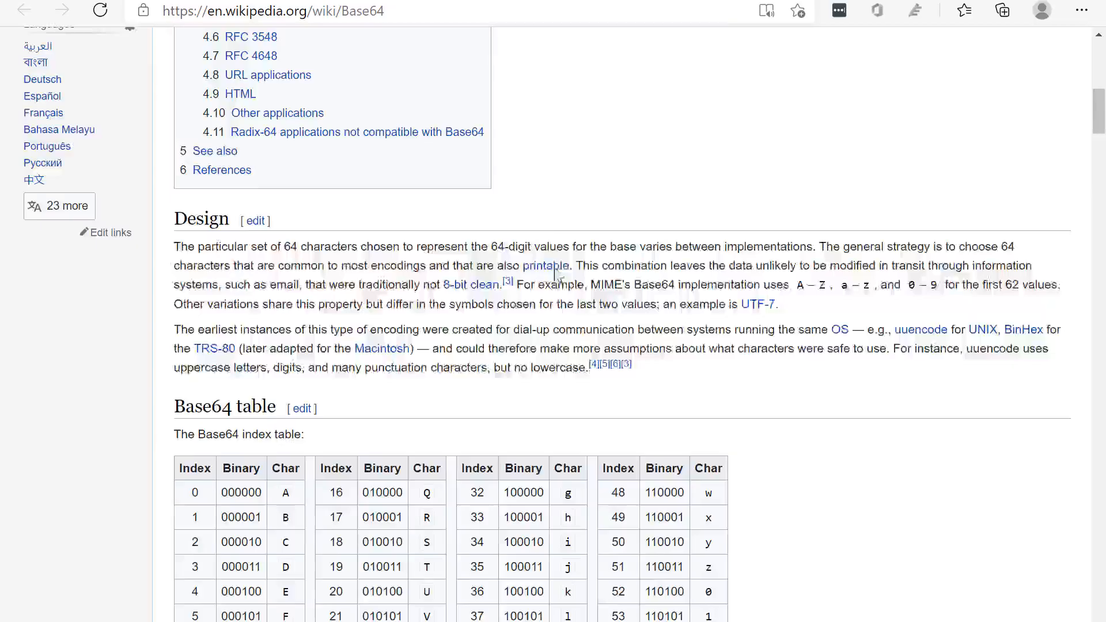
# Return to the CyberChef output and highlight the == padding at the end of the first Base64 string
pyautogui.scroll(-10, 501, 366)
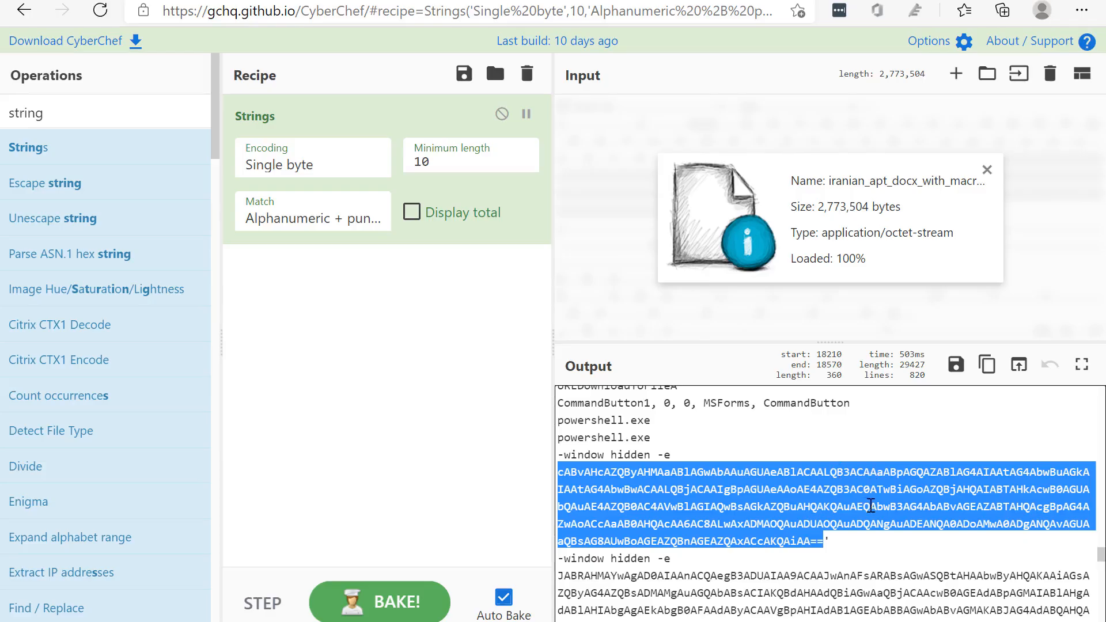
pyautogui.moveTo(825, 543); pyautogui.dragTo(812, 543)
pyautogui.click(821, 541)
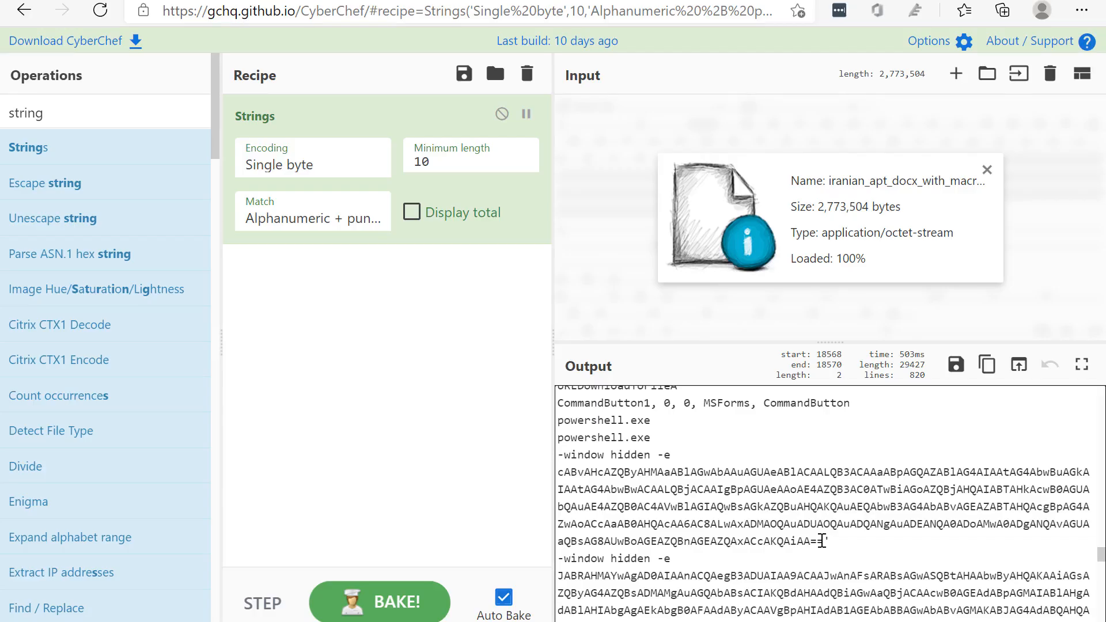
pyautogui.scroll(-1, 822, 541)
pyautogui.click(813, 504)
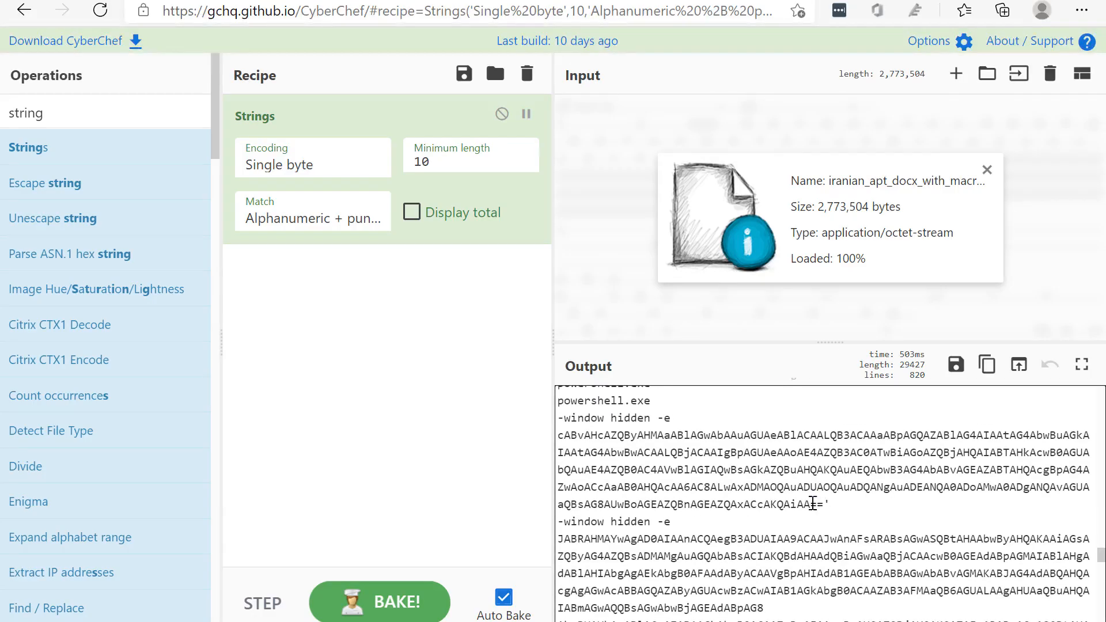
pyautogui.moveTo(823, 504)
pyautogui.mouseDown()
pyautogui.moveTo(562, 435)
pyautogui.moveTo(619, 447)
pyautogui.moveTo(565, 437)
pyautogui.moveTo(830, 452)
pyautogui.moveTo(758, 459)
pyautogui.moveTo(921, 495)
pyautogui.moveTo(863, 513)
pyautogui.moveTo(780, 487)
pyautogui.moveTo(868, 452)
pyautogui.moveTo(877, 469)
pyautogui.moveTo(843, 474)
pyautogui.moveTo(867, 488)
pyautogui.moveTo(747, 498)
pyautogui.moveTo(819, 499)
pyautogui.mouseUp()
pyautogui.hotkey('ctrl', 'c')
pyautogui.click(564, 437)
pyautogui.doubleClick(815, 503)
pyautogui.click(834, 500)
# Copy the complete first Base64 string, including ==, from the output and paste it into a new input tab
pyautogui.moveTo(825, 501); pyautogui.dragTo(556, 433)
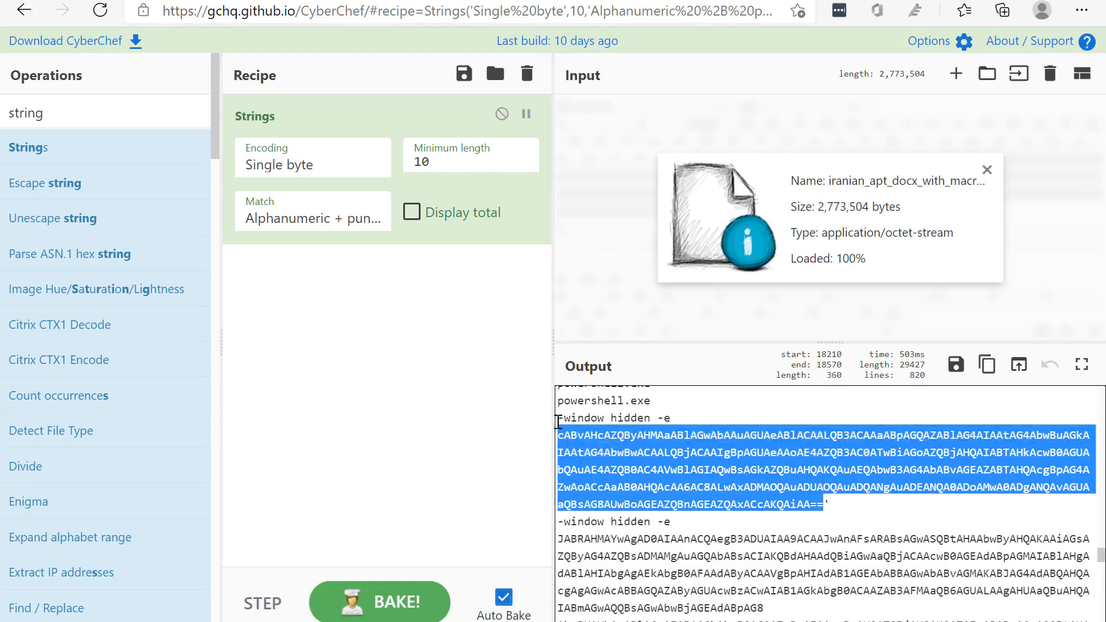
pyautogui.rightClick(629, 453)
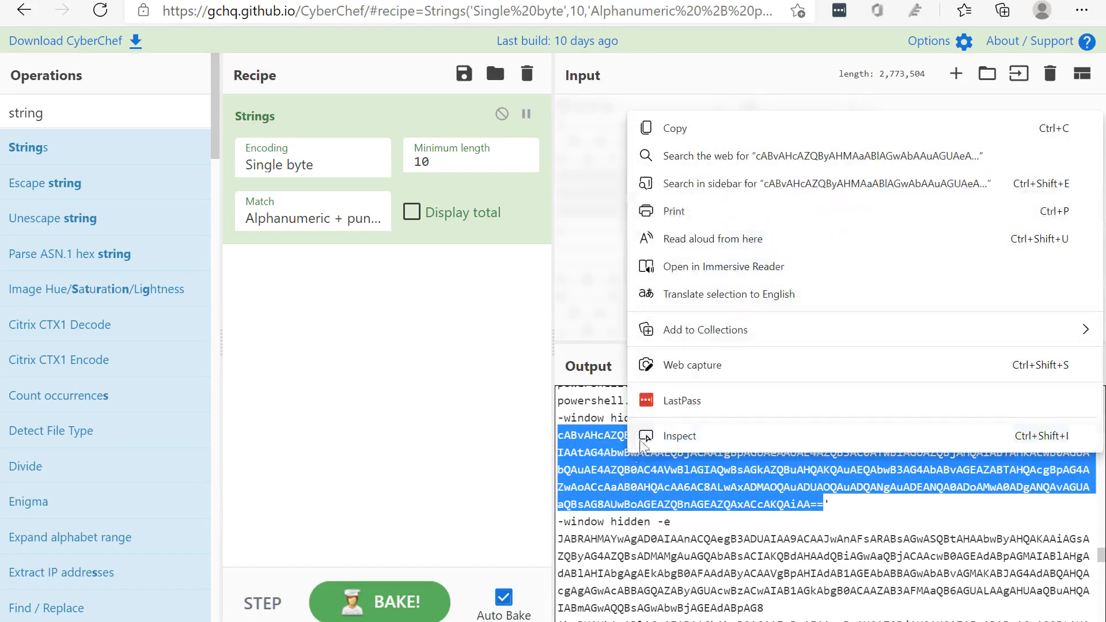
pyautogui.click(662, 128)
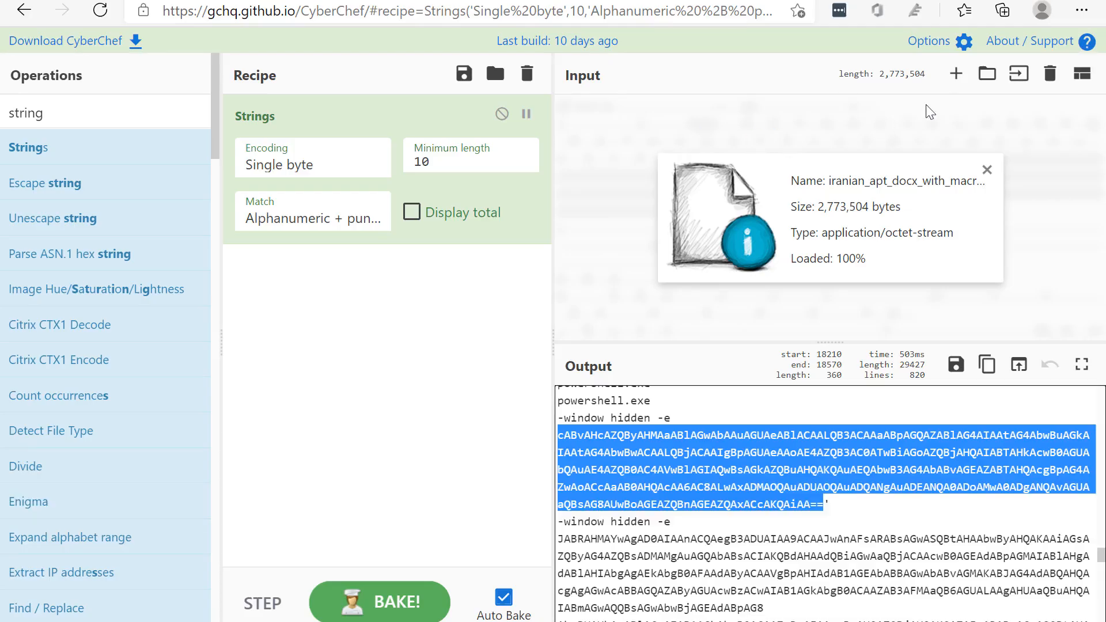
pyautogui.click(955, 73)
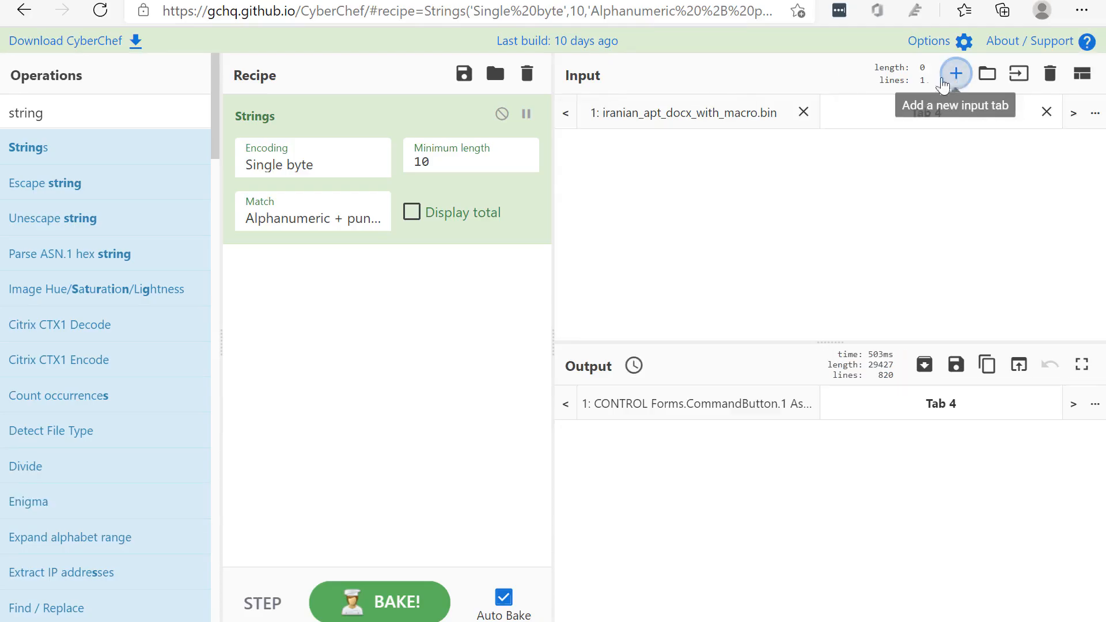
pyautogui.click(772, 165)
pyautogui.hotkey('ctrl', 'v')
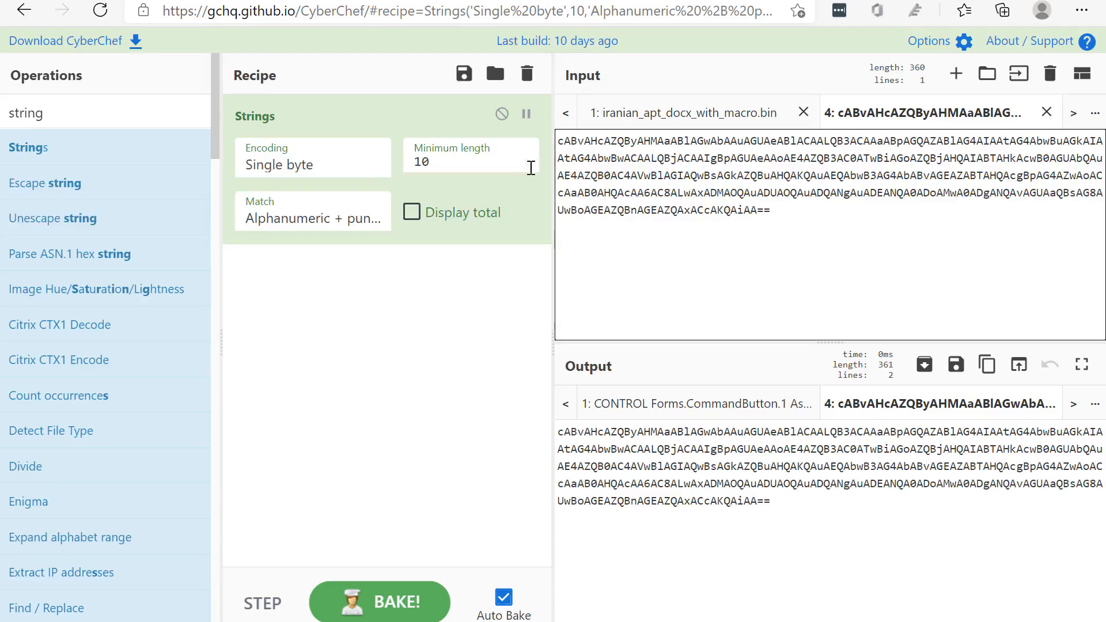
# Find the base64 operations, add From Base64 below Strings in the recipe, and dismiss the storage space notification
pyautogui.doubleClick(58, 113)
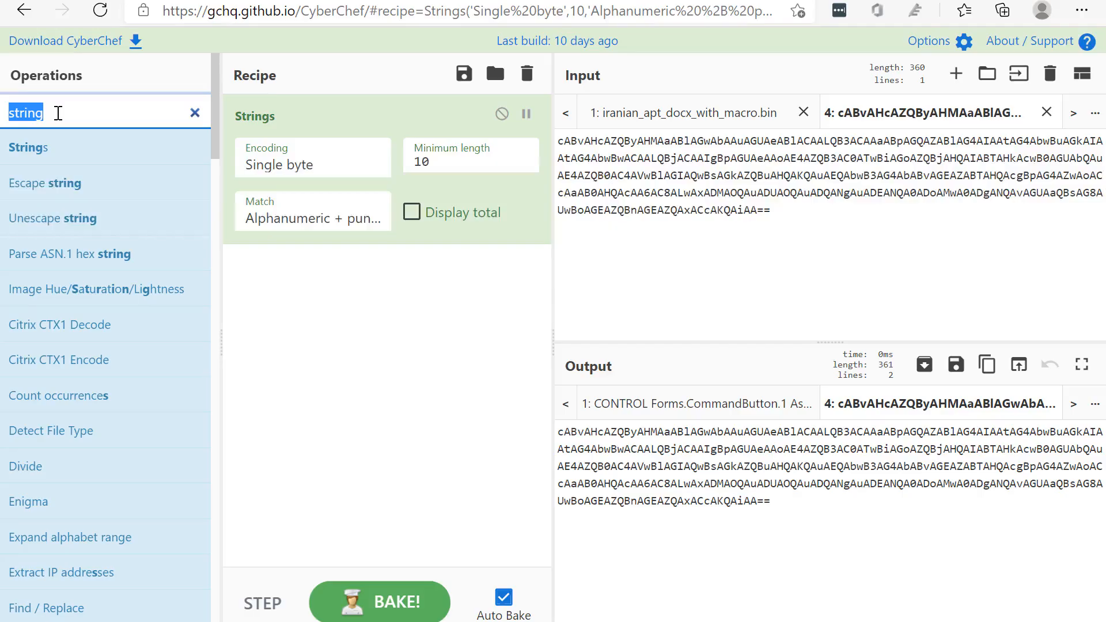
pyautogui.write('base')
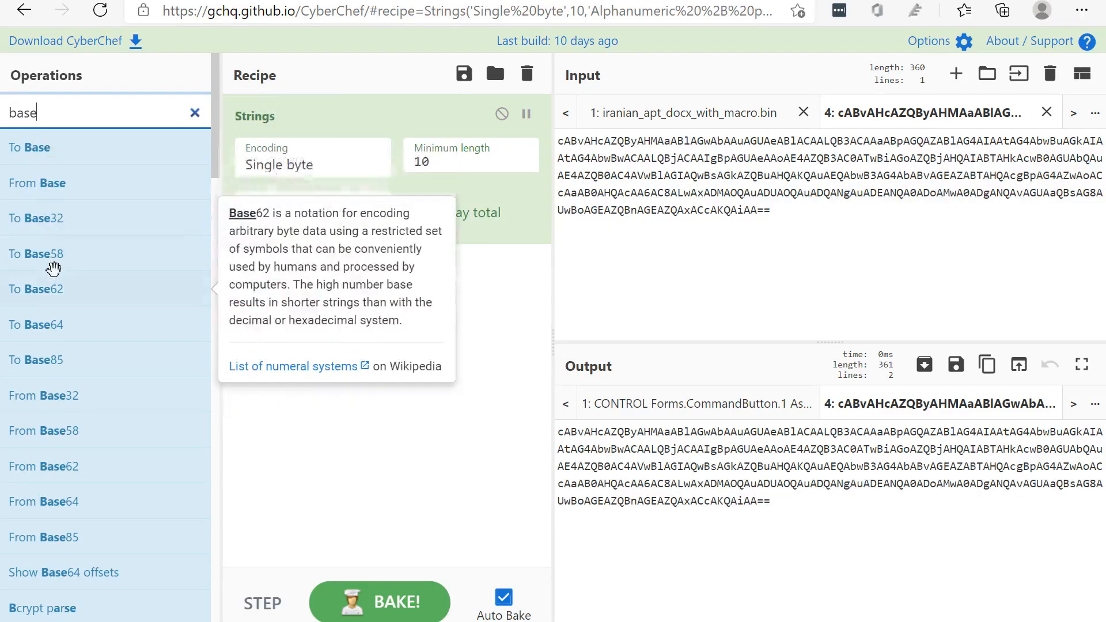
pyautogui.write('64')
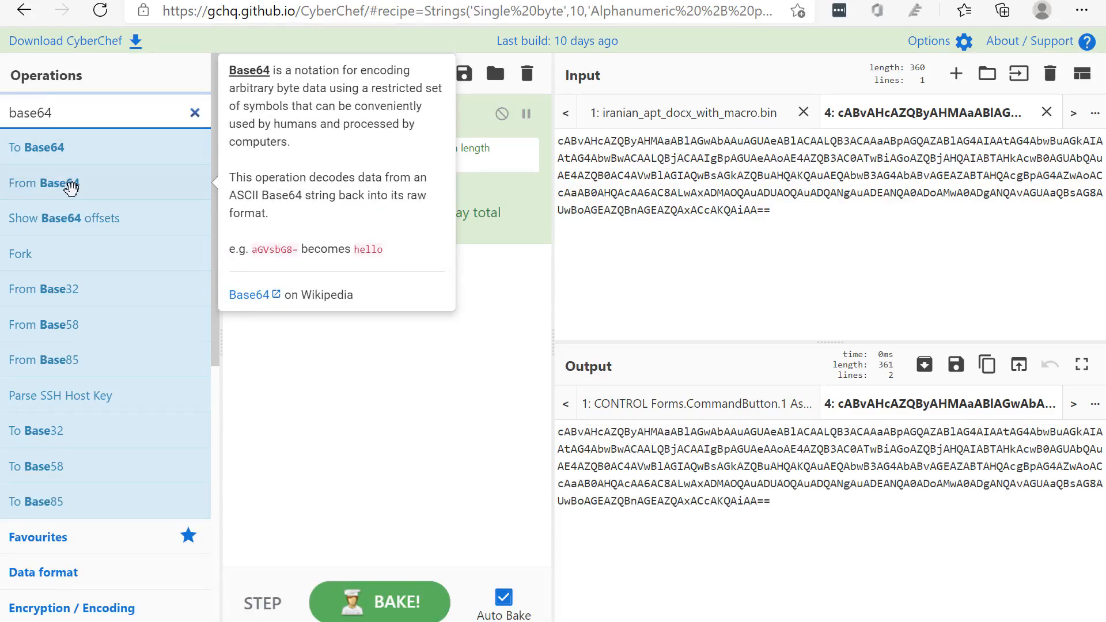
pyautogui.moveTo(71, 184); pyautogui.dragTo(347, 268)
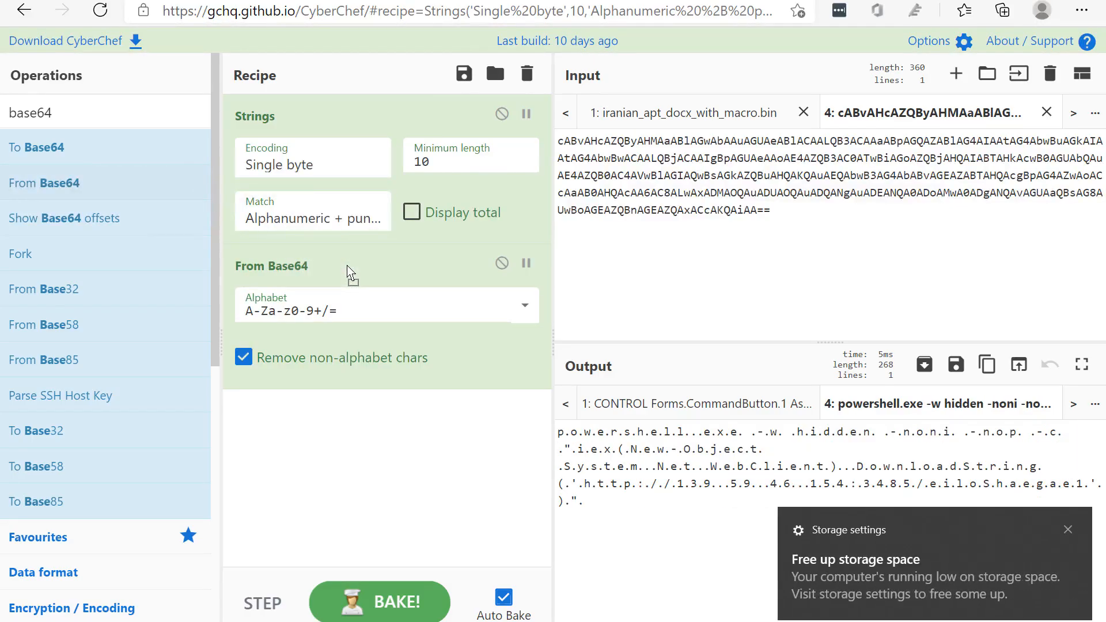
pyautogui.click(1067, 530)
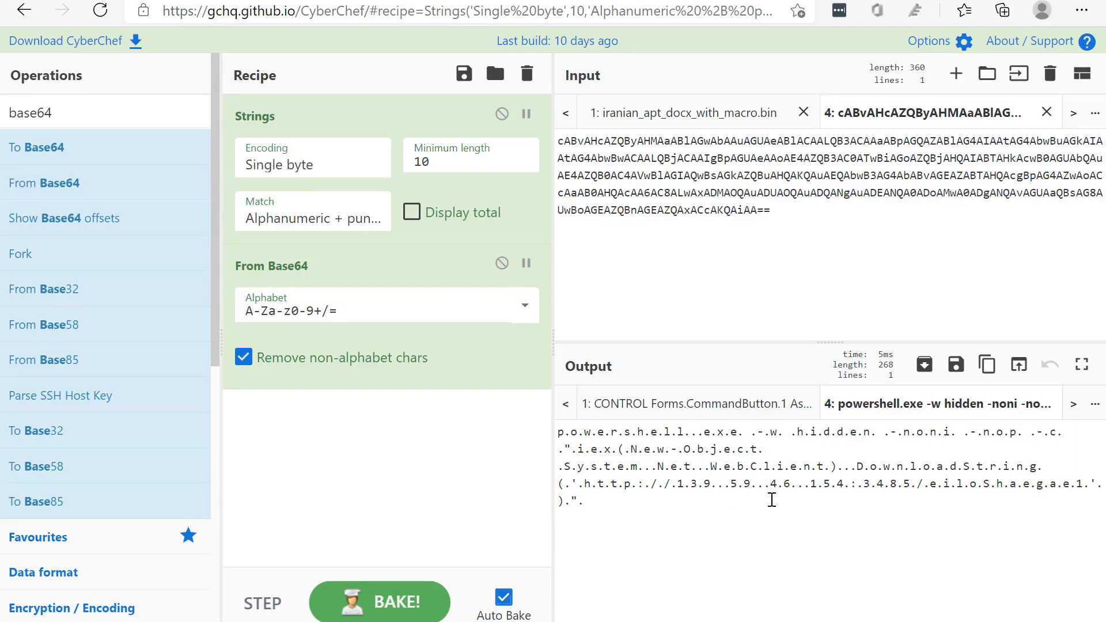
# Highlight the start of the decoded PowerShell command and the entire output to examine the dots between characters
pyautogui.click(614, 509)
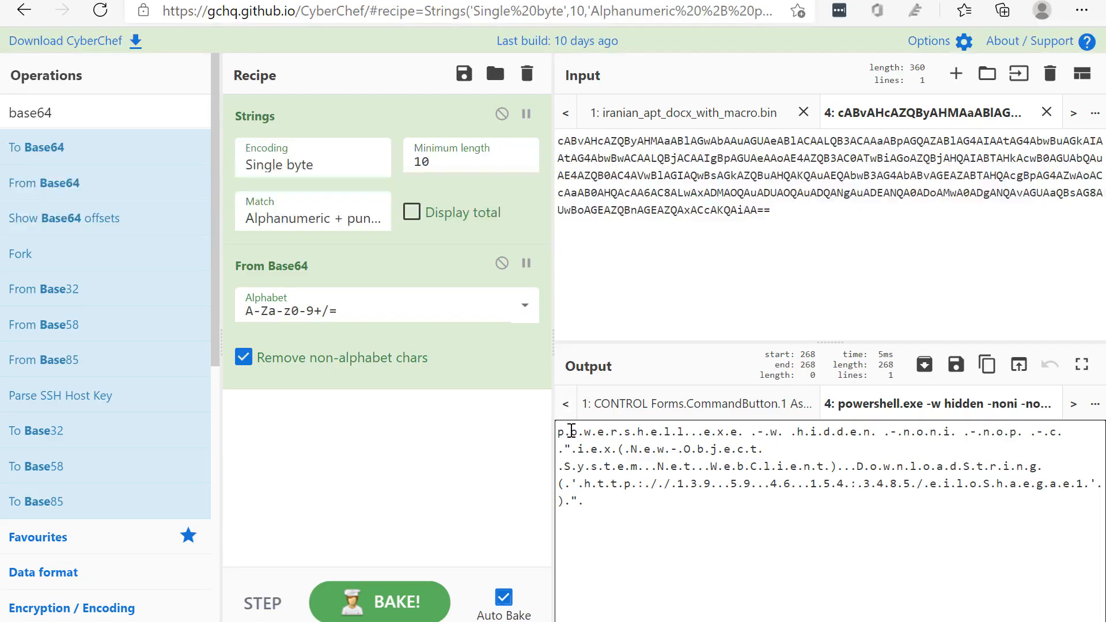
pyautogui.moveTo(562, 436); pyautogui.dragTo(868, 433)
pyautogui.hotkey('ctrl', 'a')
pyautogui.click(691, 511)
# Find the remove operations and add Remove null bytes to the recipe below From Base64
pyautogui.click(87, 117)
pyautogui.doubleClick(88, 118)
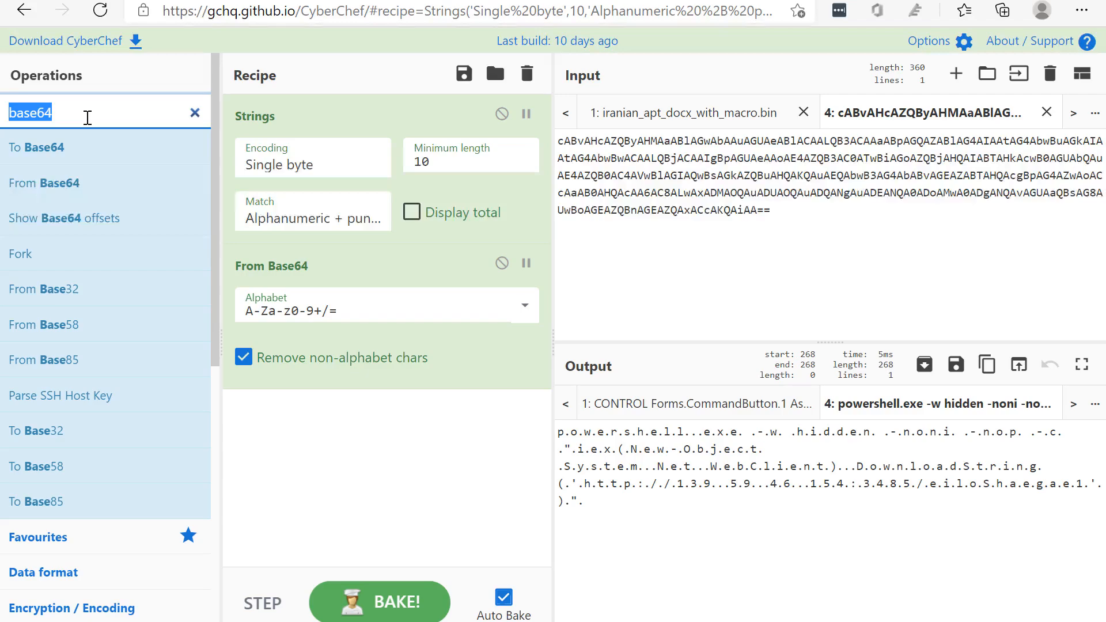
pyautogui.write('remove')
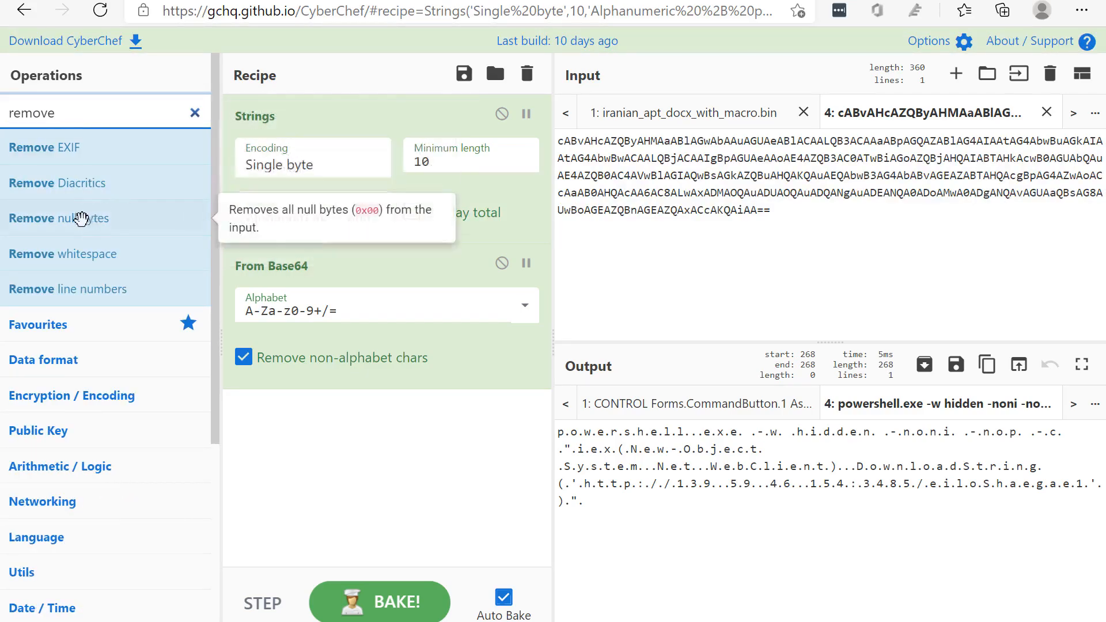
pyautogui.moveTo(86, 217); pyautogui.dragTo(432, 445)
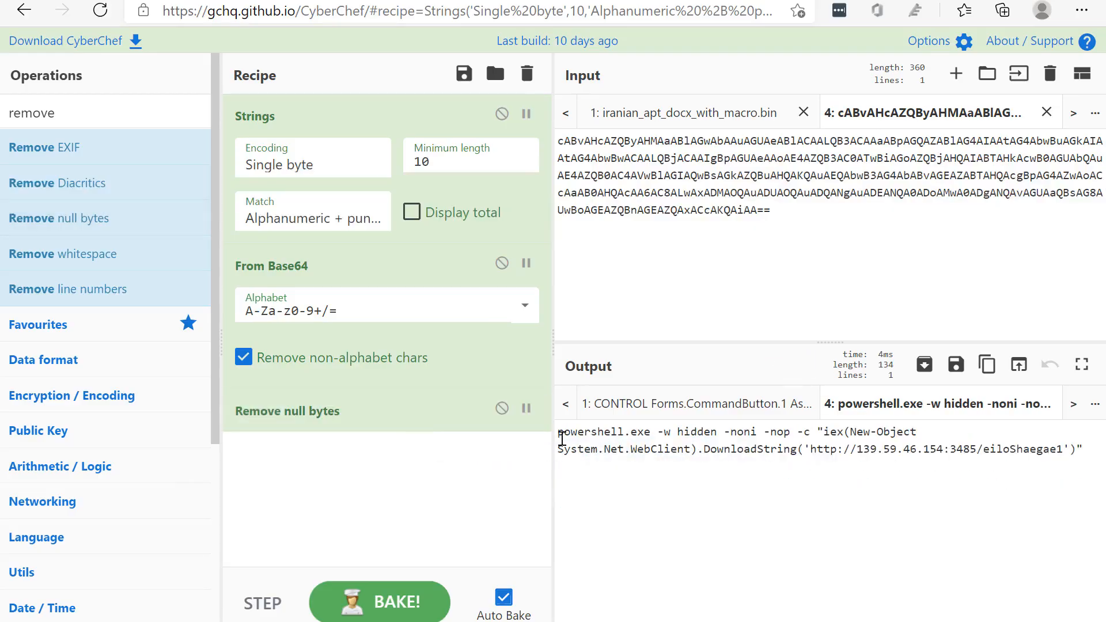
# Highlight the cleaned PowerShell command, then its download URL, the IP address 139.59.46.154 and port 3485
pyautogui.moveTo(560, 433); pyautogui.dragTo(1062, 449)
pyautogui.click(867, 437)
pyautogui.click(799, 450)
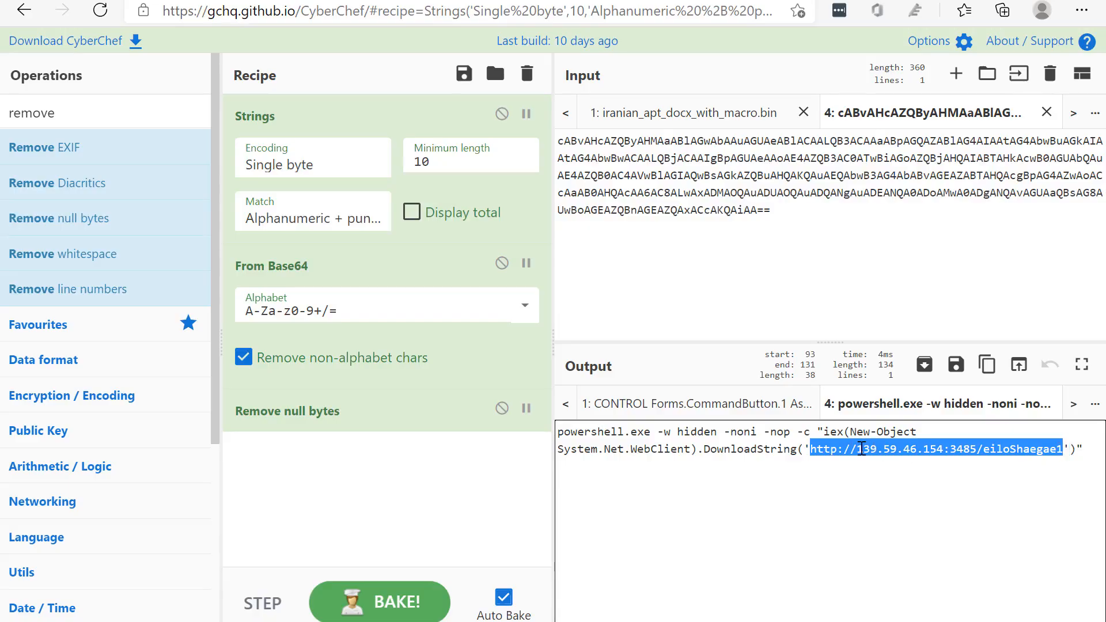
pyautogui.moveTo(862, 449); pyautogui.dragTo(945, 450)
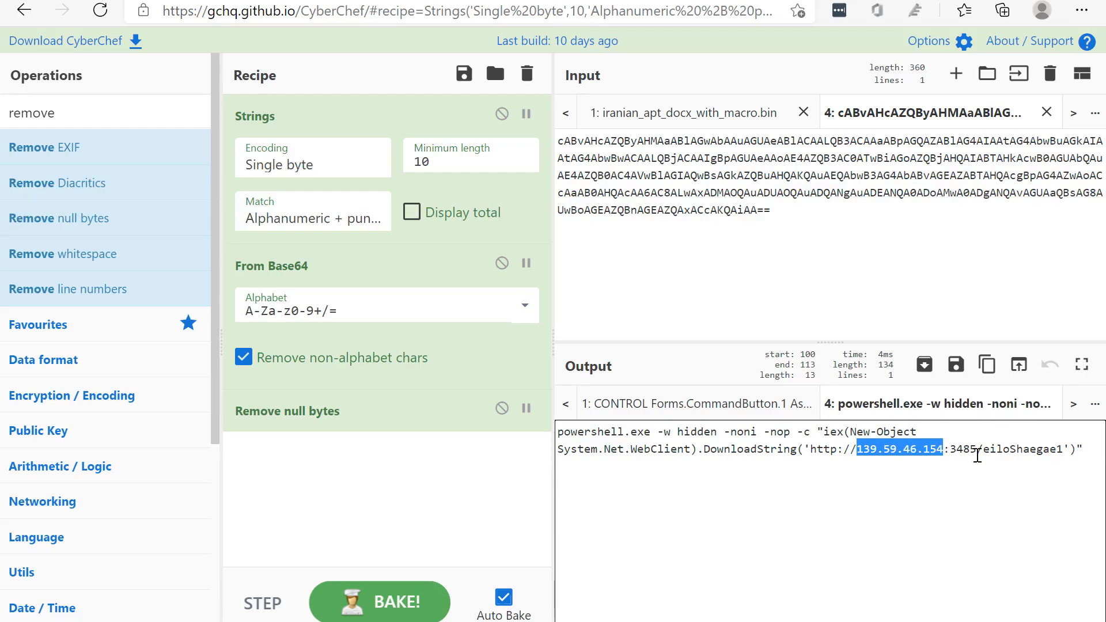
pyautogui.doubleClick(969, 451)
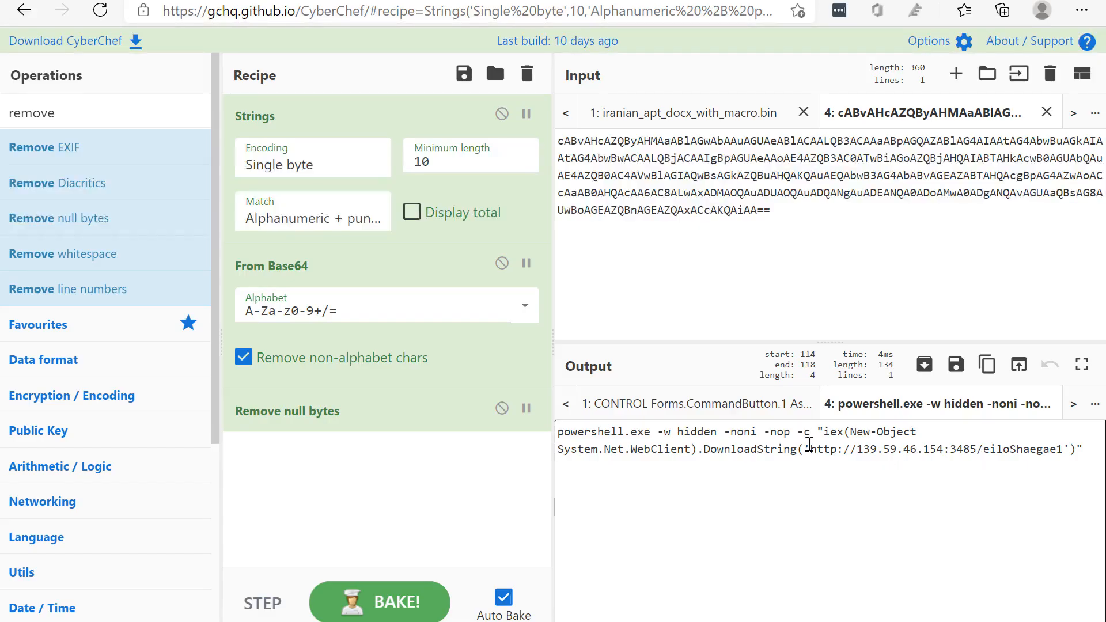
pyautogui.moveTo(809, 447); pyautogui.dragTo(1060, 443)
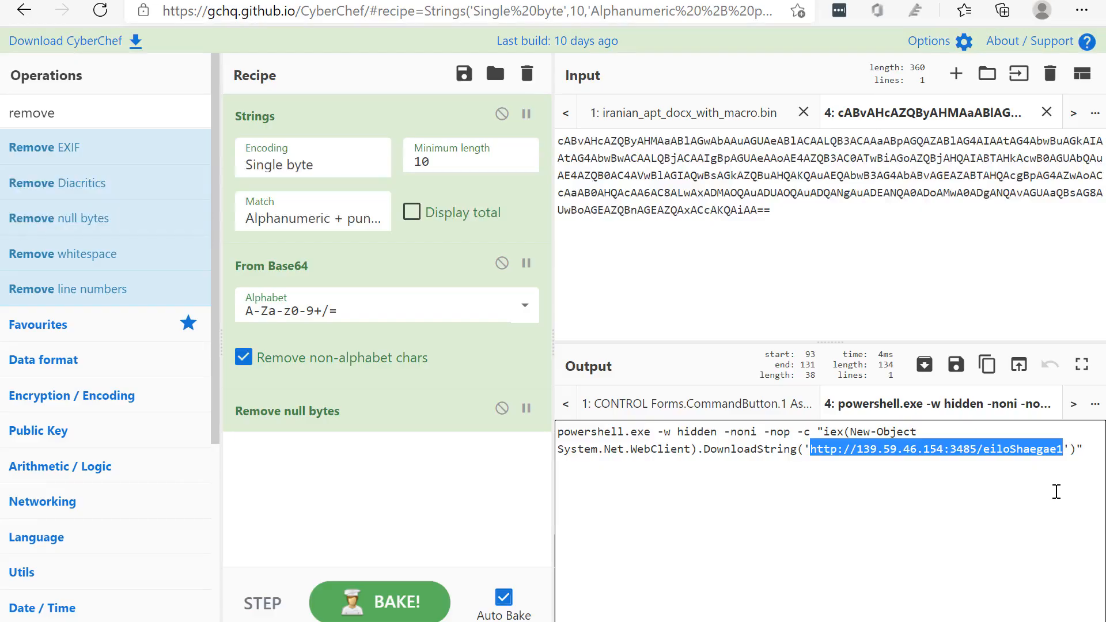
# Return to the iranian_apt_docx_with_macro.bin tab and highlight the first Base64 block below powershell.exe in its output
pyautogui.click(726, 115)
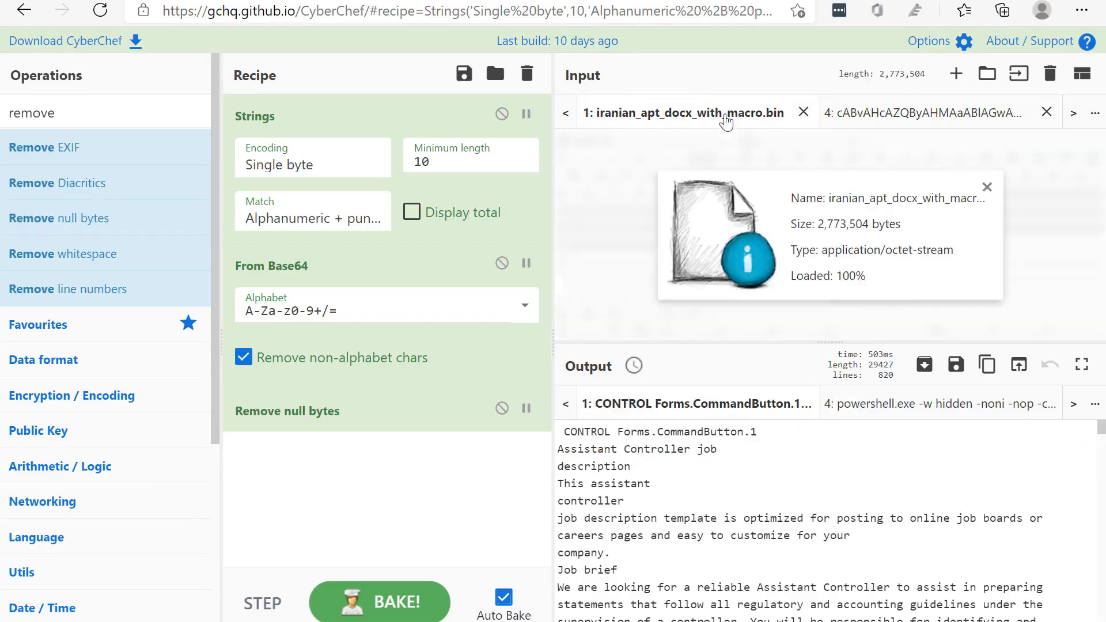
pyautogui.scroll(-5, 679, 499)
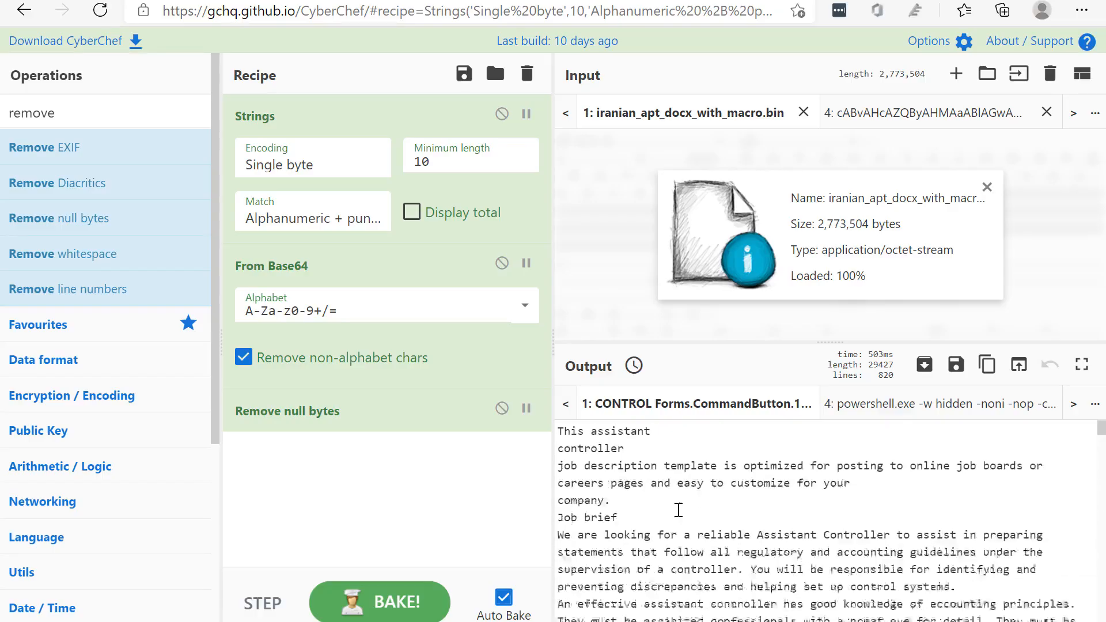
pyautogui.moveTo(1099, 432); pyautogui.dragTo(1100, 565)
pyautogui.scroll(-2, 881, 534)
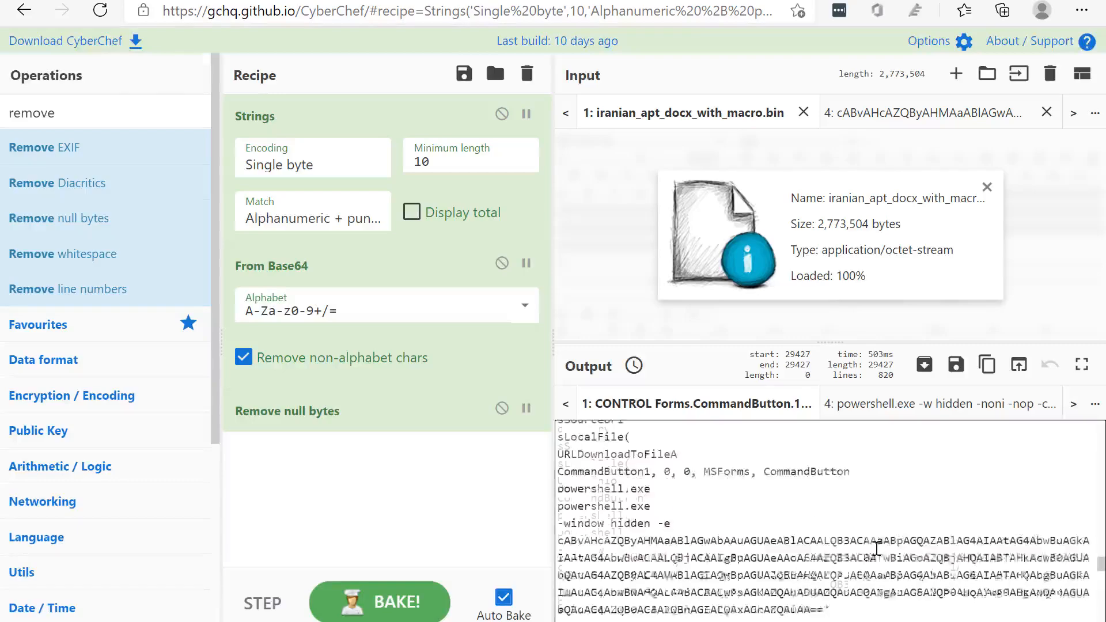
pyautogui.moveTo(829, 545); pyautogui.dragTo(575, 464)
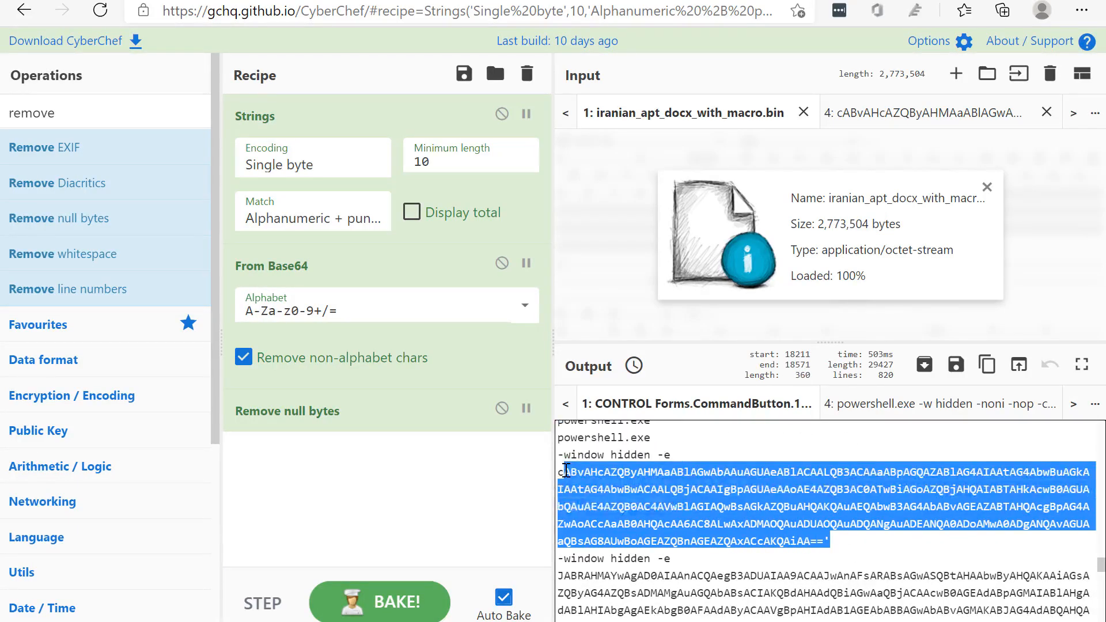
pyautogui.click(566, 471)
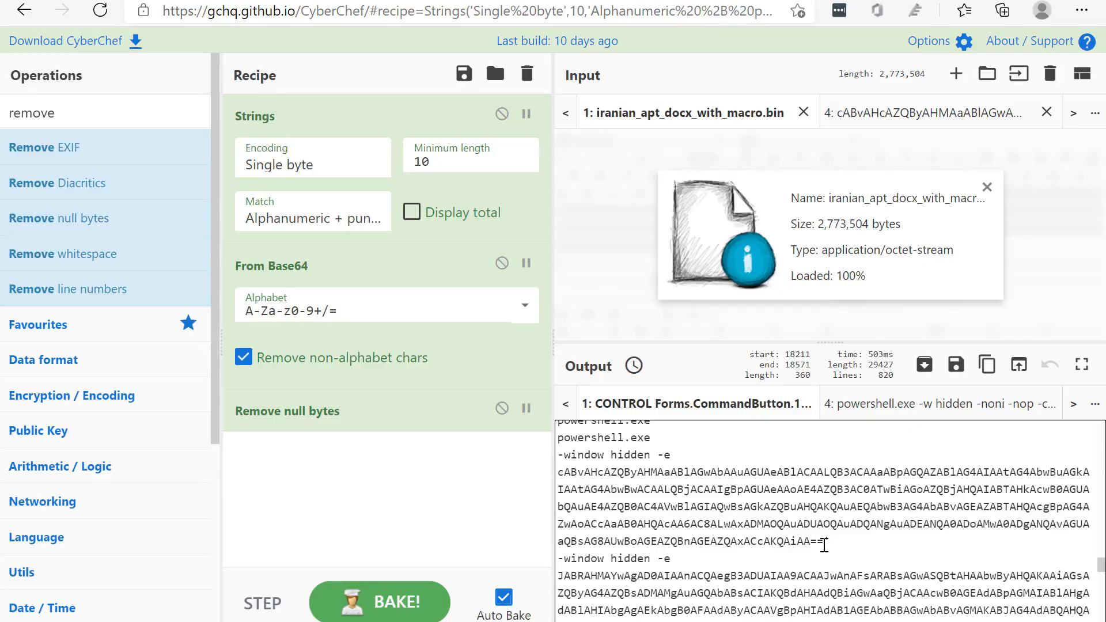
pyautogui.moveTo(825, 545); pyautogui.dragTo(559, 489)
# Select the whole long Base64 block below the second -window hidden -e, through its closing ==, and copy it
pyautogui.scroll(-2, 623, 531)
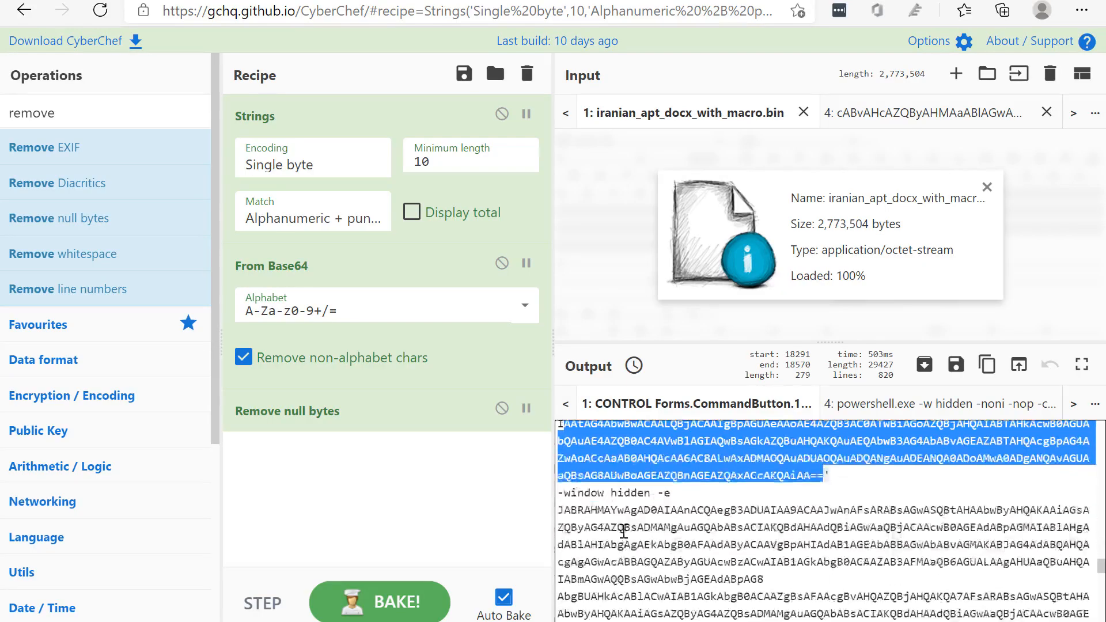
pyautogui.scroll(-2, 623, 531)
pyautogui.scroll(1, 619, 484)
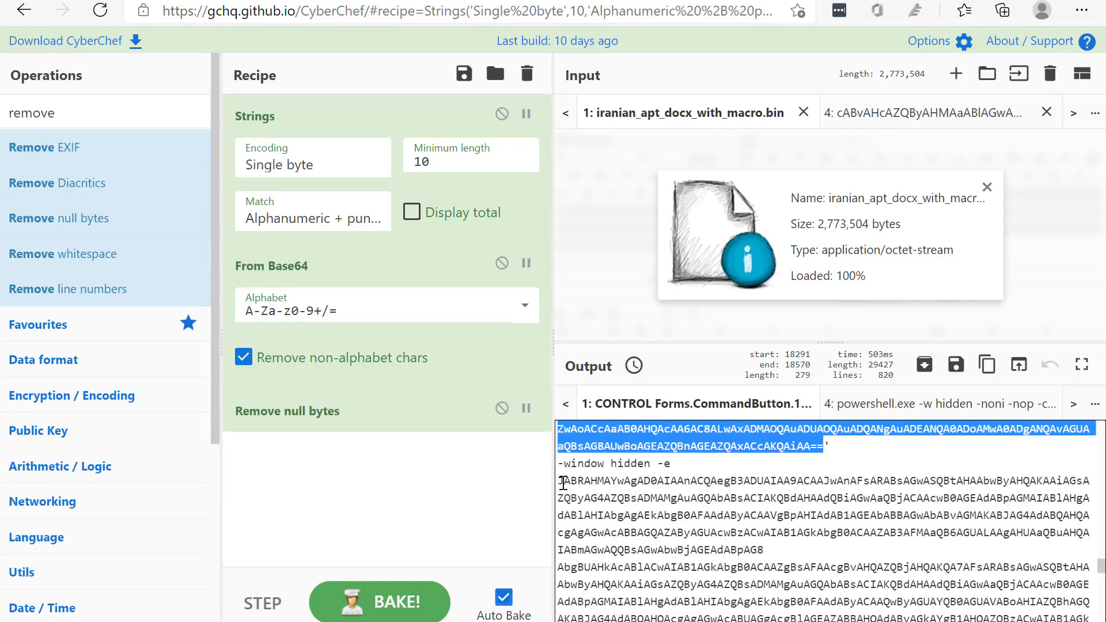
pyautogui.scroll(-7, 588, 485)
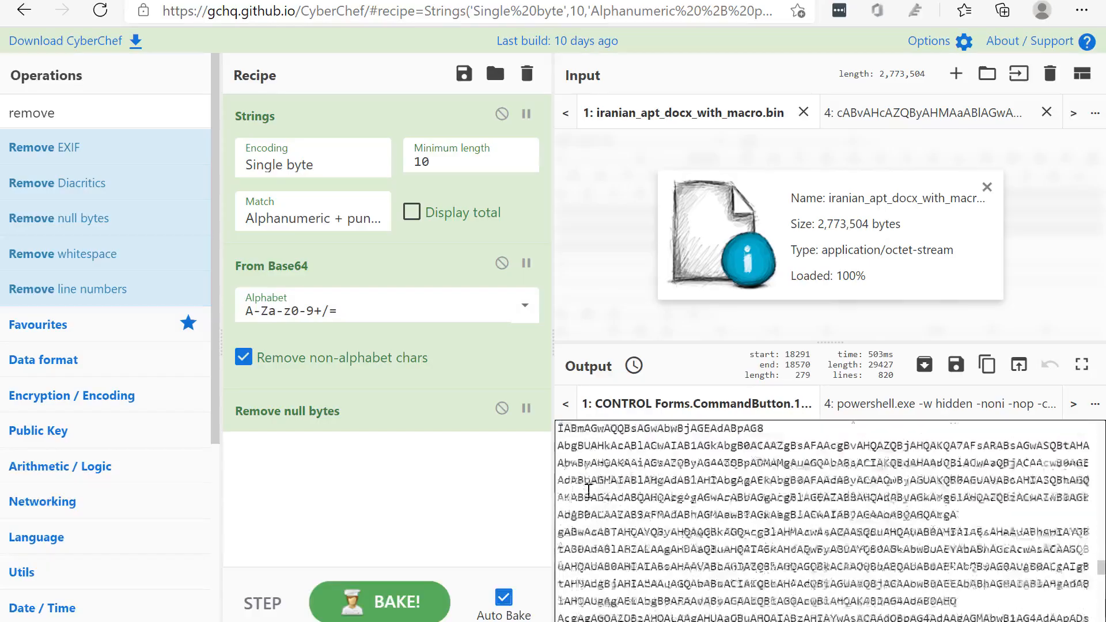
pyautogui.scroll(-10, 593, 481)
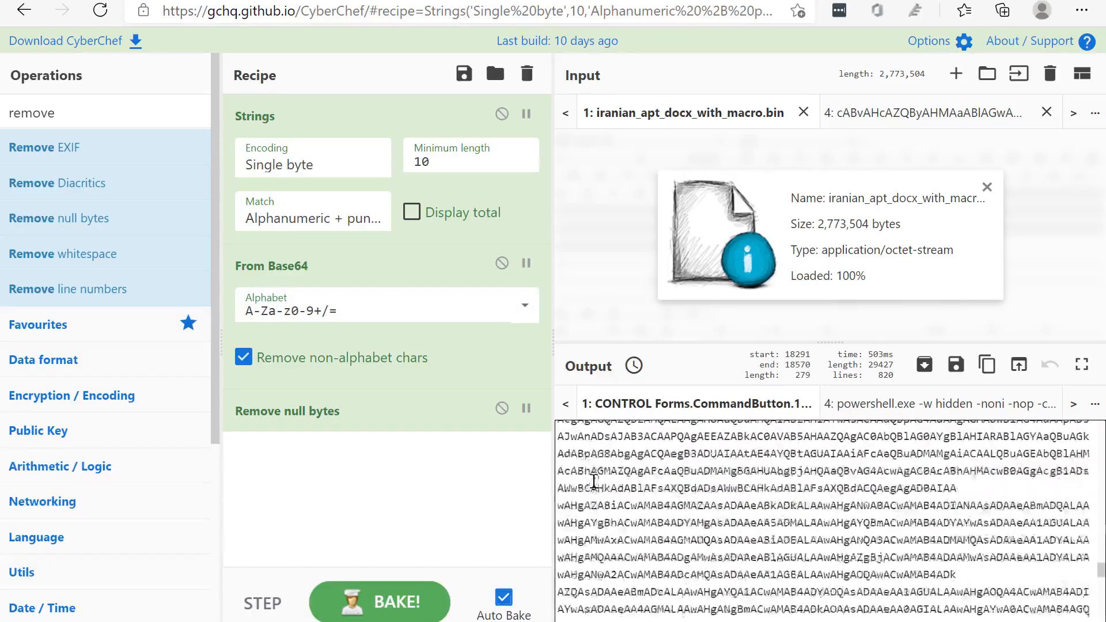
pyautogui.scroll(2, 566, 517)
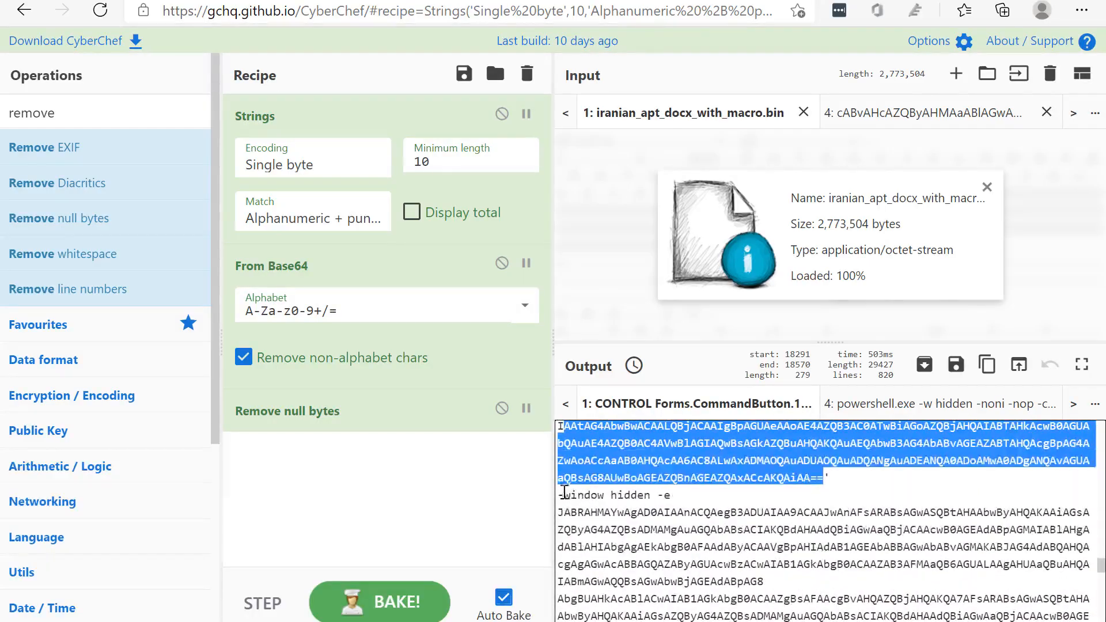
pyautogui.click(630, 503)
pyautogui.moveTo(688, 496); pyautogui.dragTo(558, 491)
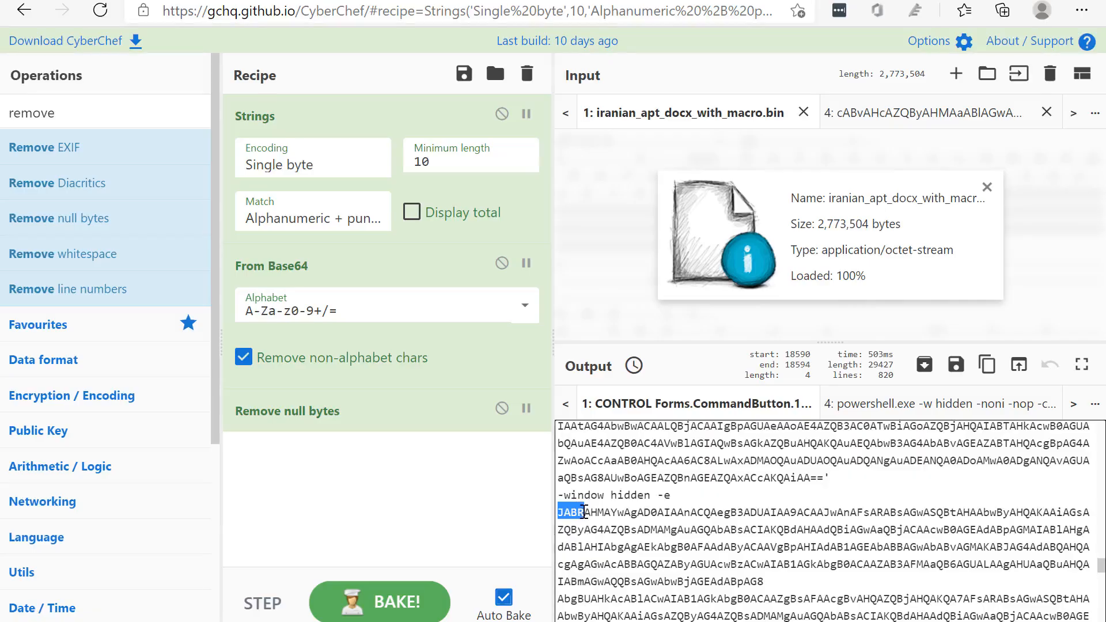
pyautogui.moveTo(585, 512); pyautogui.dragTo(912, 534)
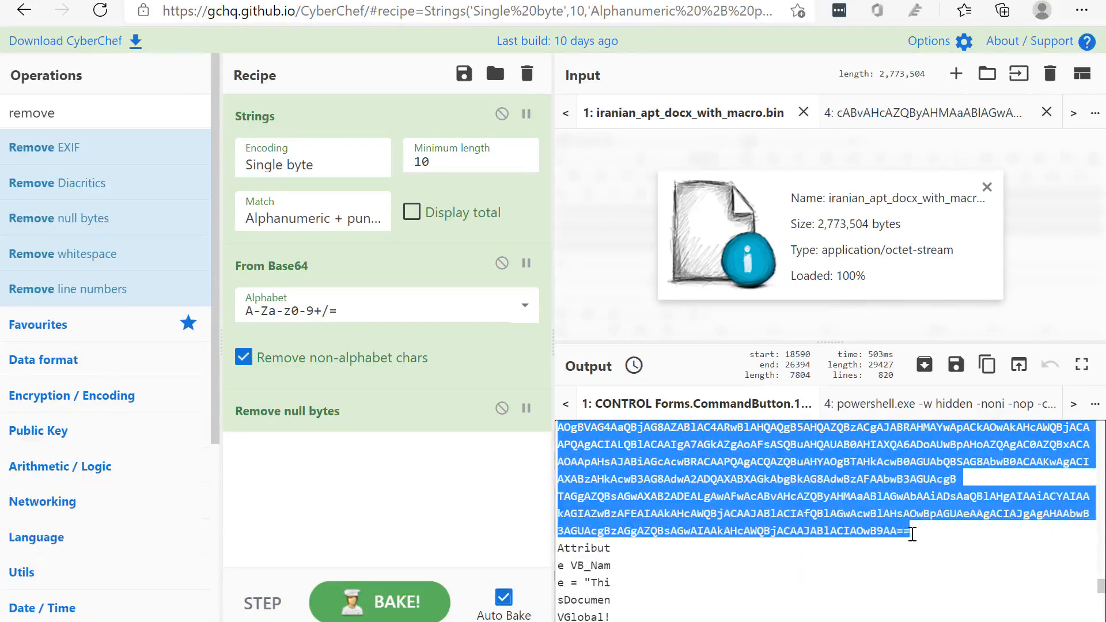
pyautogui.rightClick(878, 506)
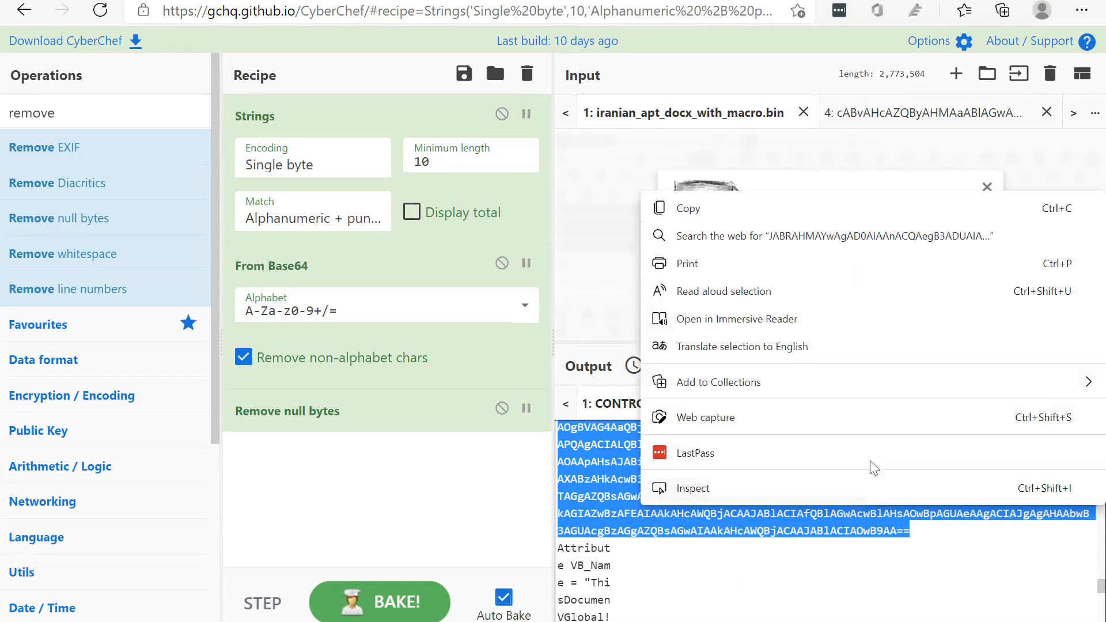
pyautogui.click(696, 213)
# Add a new input tab and paste the copied Base64 block into it for decoding
pyautogui.click(901, 120)
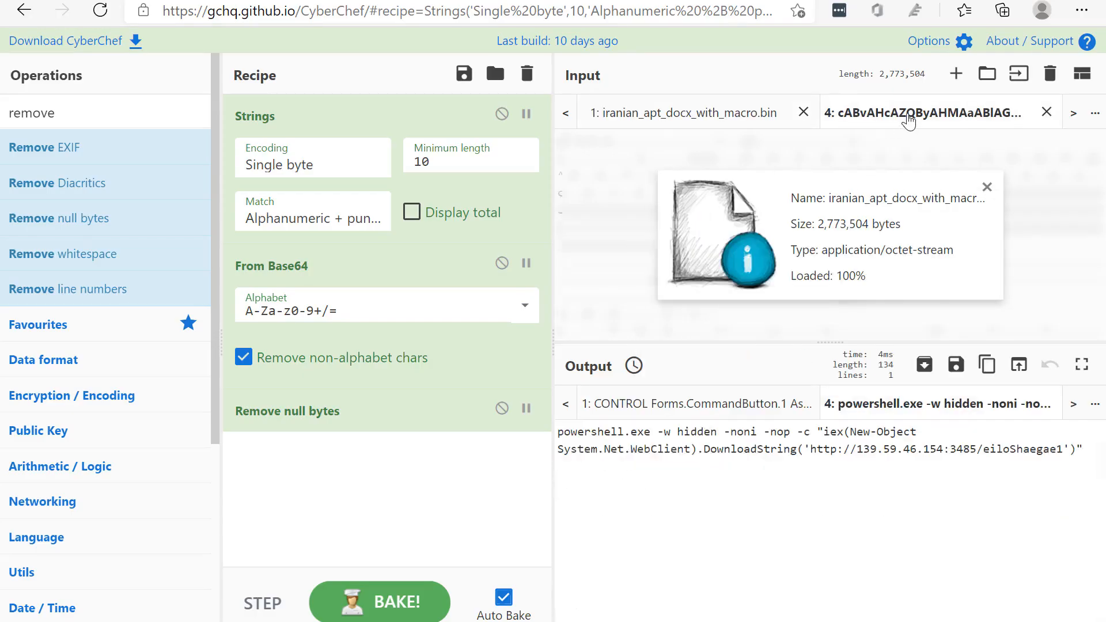
pyautogui.click(960, 77)
pyautogui.hotkey('ctrl', 'v')
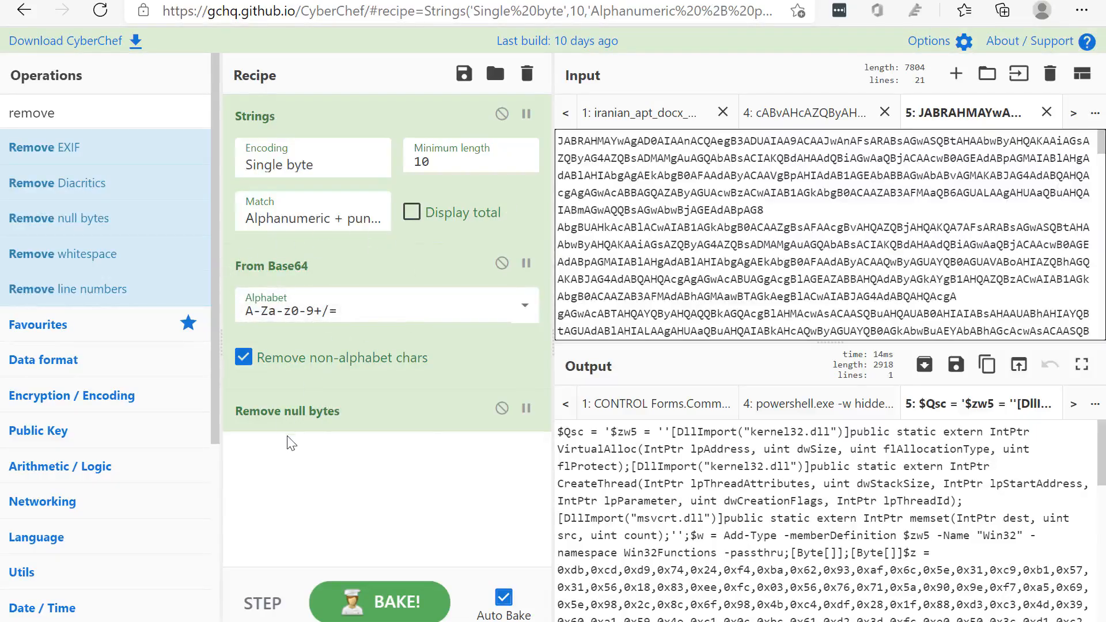
# Examine the decoded PowerShell script from its DllImport declarations through the byte array to the final powershell command
pyautogui.scroll(-5, 605, 478)
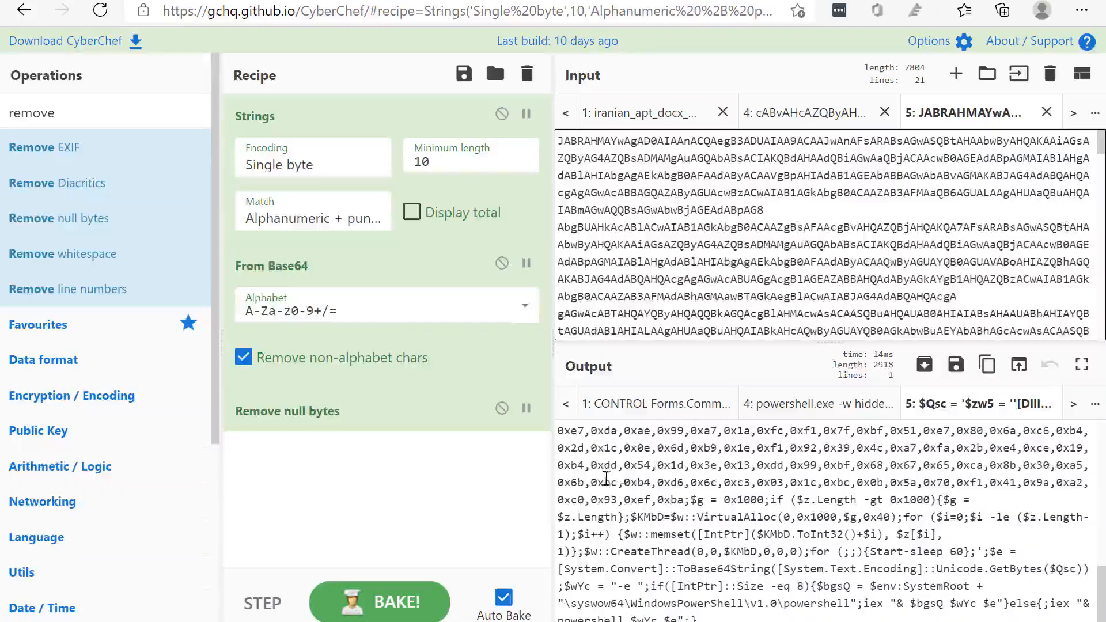
pyautogui.scroll(5, 734, 526)
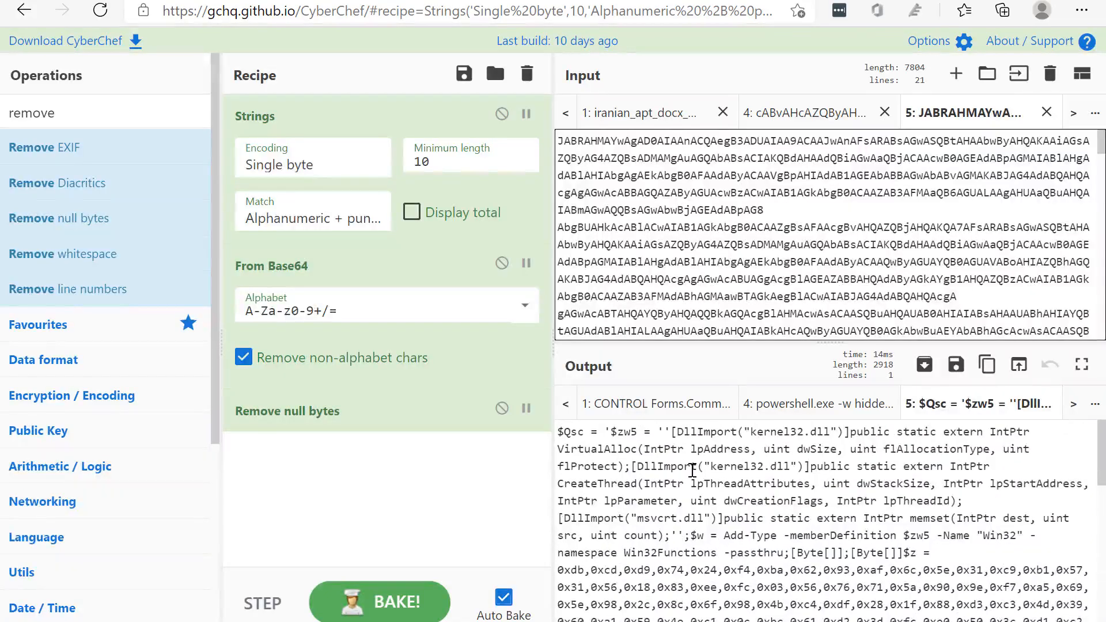
pyautogui.scroll(-3, 692, 470)
pyautogui.scroll(3, 692, 469)
pyautogui.click(702, 471)
pyautogui.scroll(-10, 714, 484)
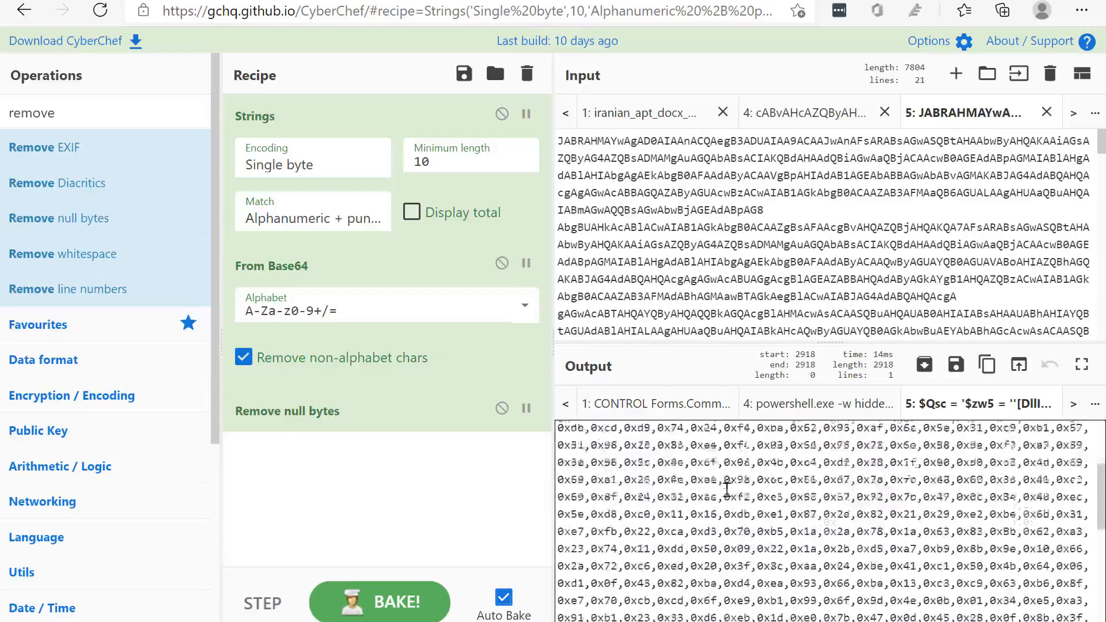
pyautogui.scroll(-1, 728, 494)
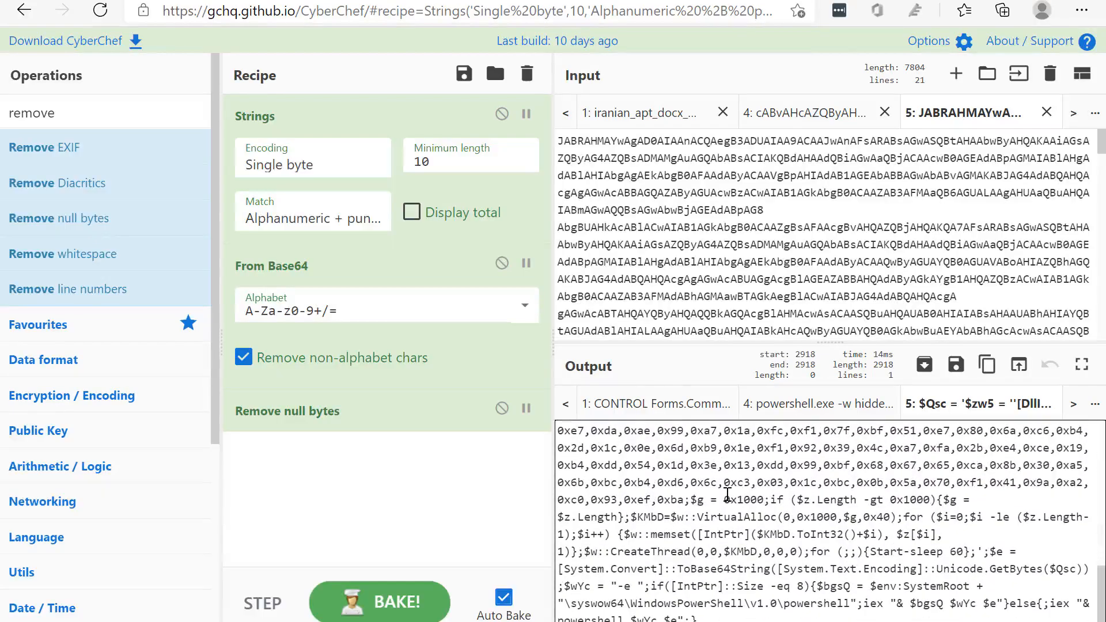
pyautogui.scroll(10, 728, 494)
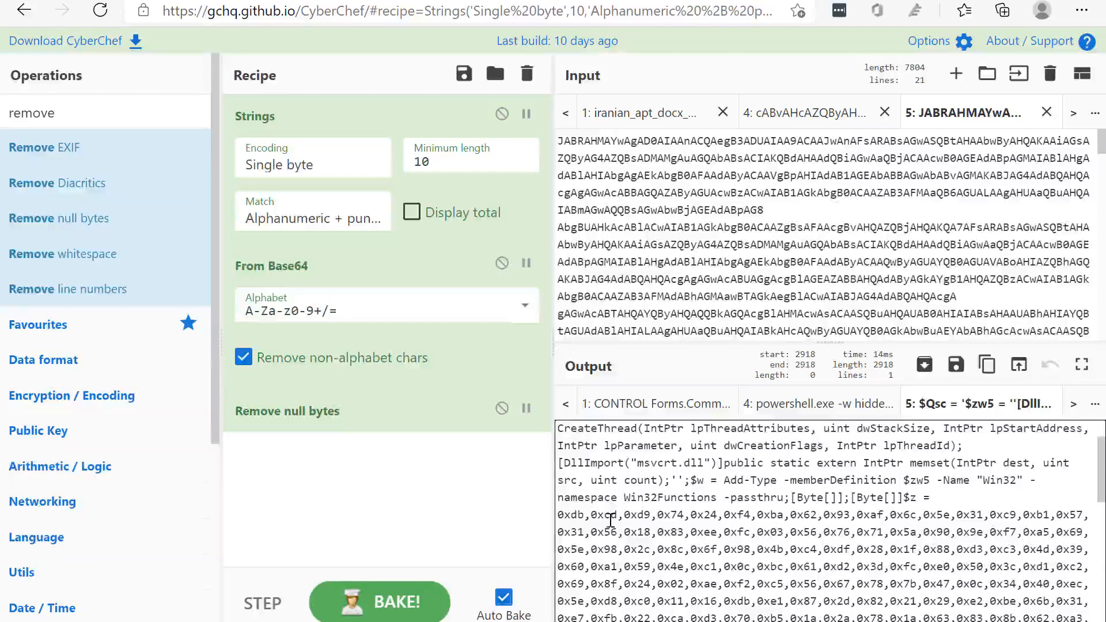
# Copy the full hex byte array assigned to $z, from 0xdb to 0xba, into a new input tab
pyautogui.moveTo(557, 517); pyautogui.dragTo(683, 531)
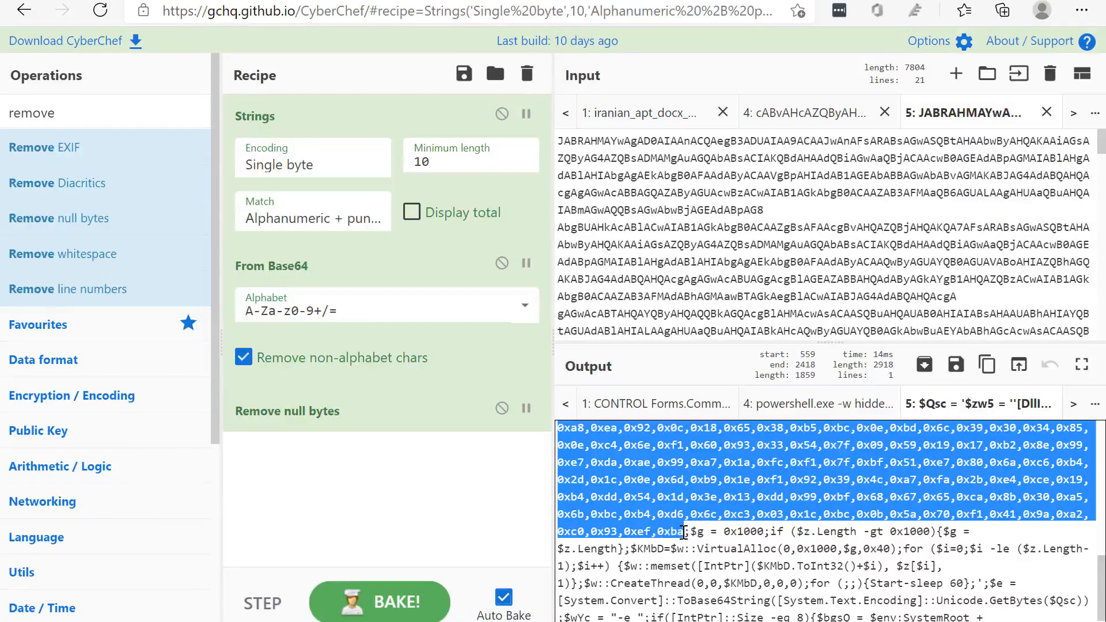
pyautogui.scroll(8, 697, 466)
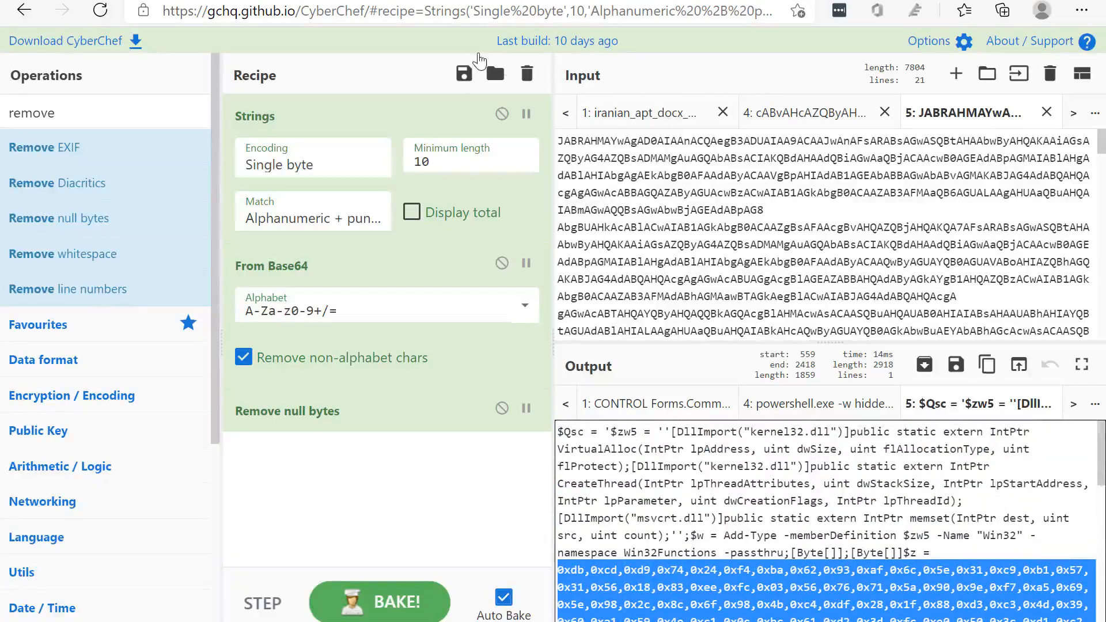
pyautogui.click(956, 75)
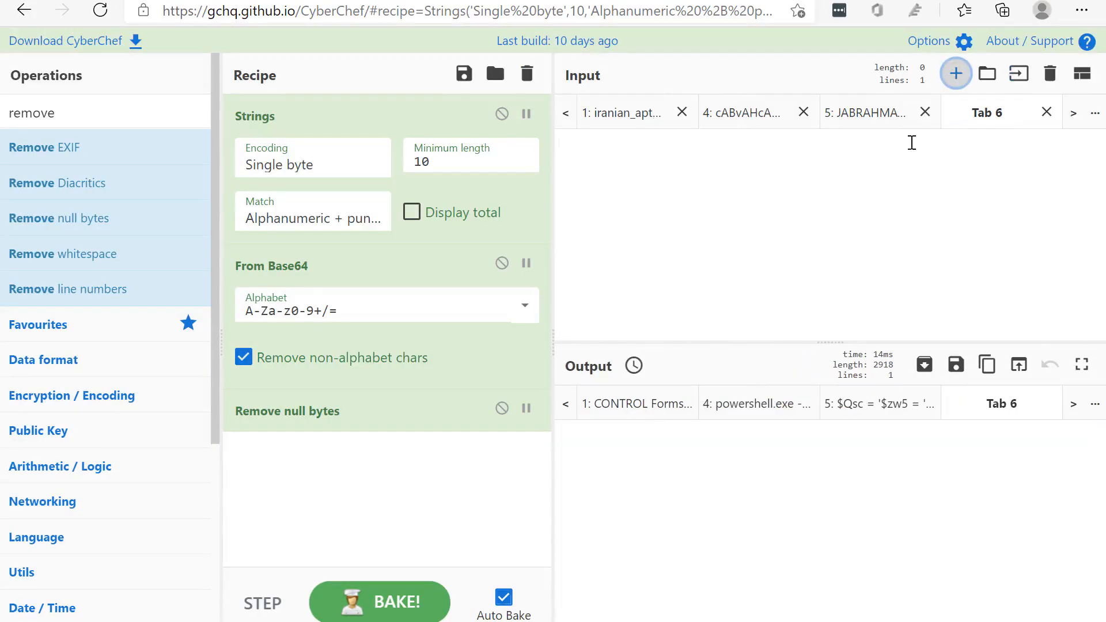
pyautogui.click(845, 168)
pyautogui.hotkey('ctrl', 'v')
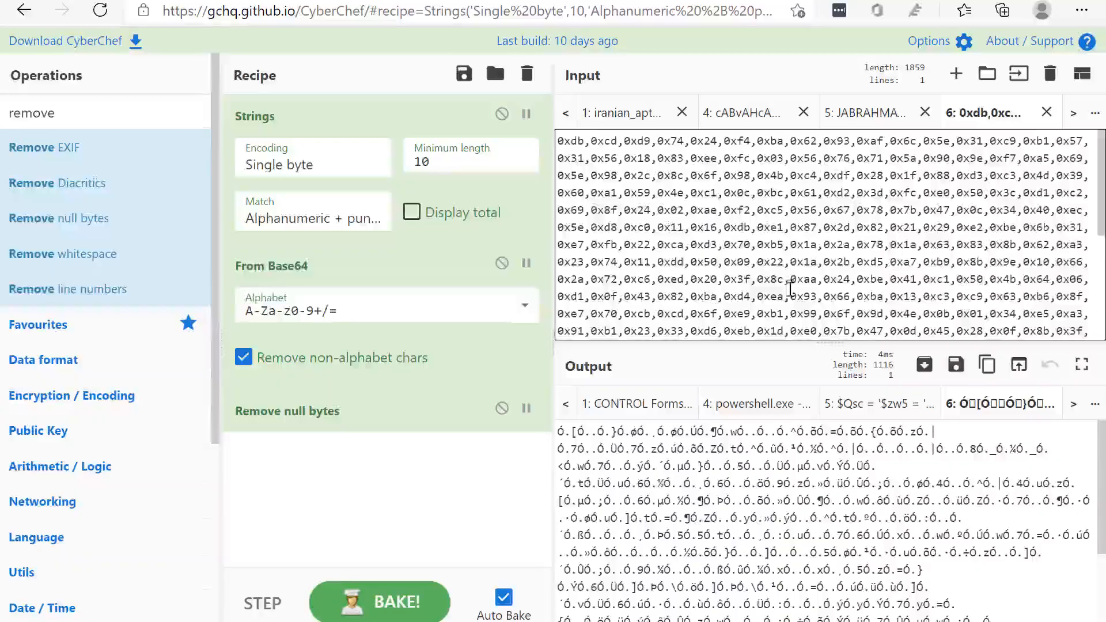
# Disable the Strings, From Base64 and Remove null bytes operations in the recipe
pyautogui.click(503, 115)
pyautogui.click(502, 262)
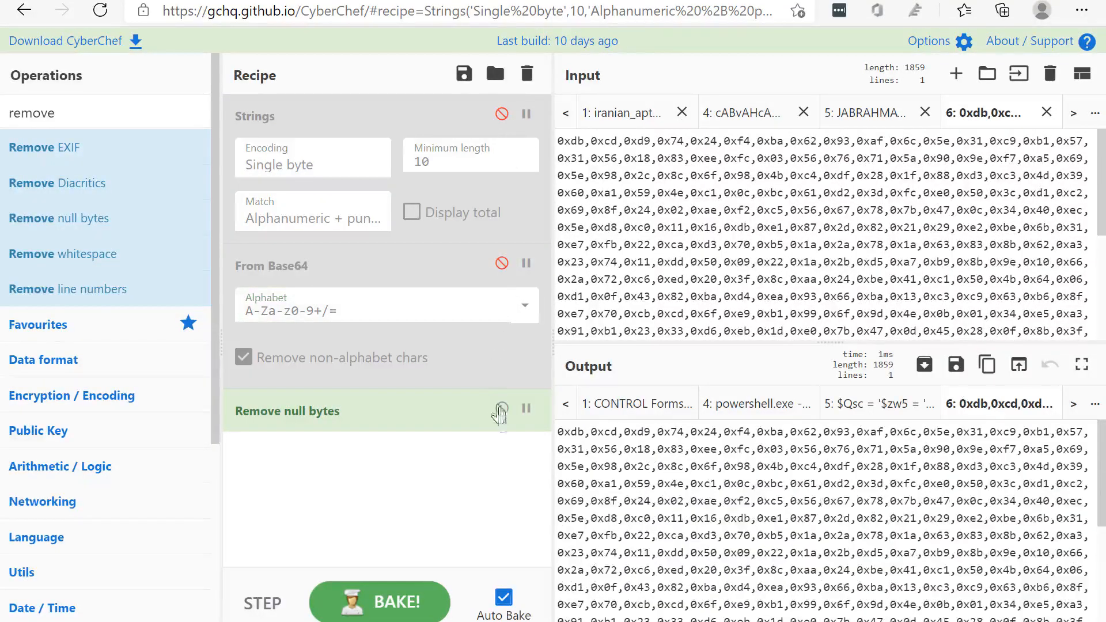
pyautogui.click(499, 412)
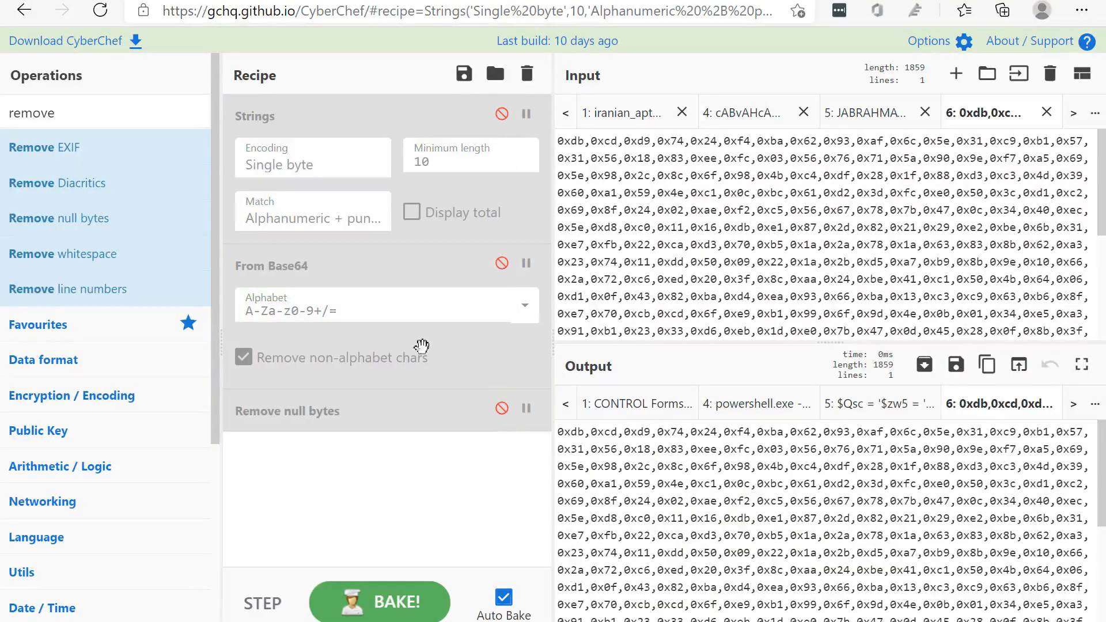
# Find the hex operations, add From Hex below Remove null bytes and review its delimiter options, keeping Auto
pyautogui.doubleClick(79, 122)
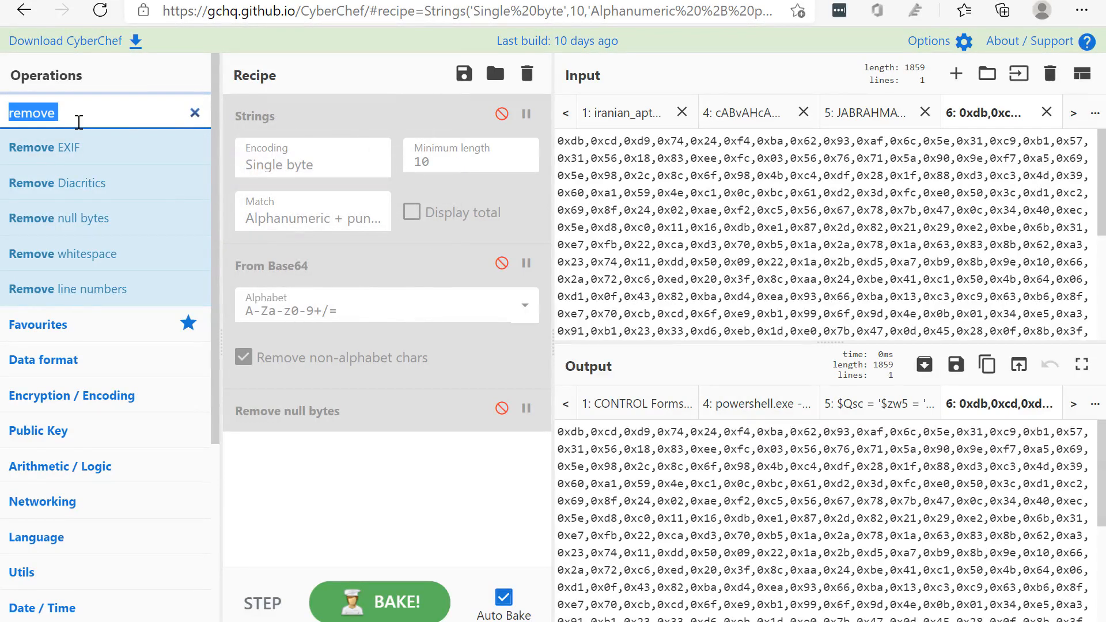
pyautogui.write('hex')
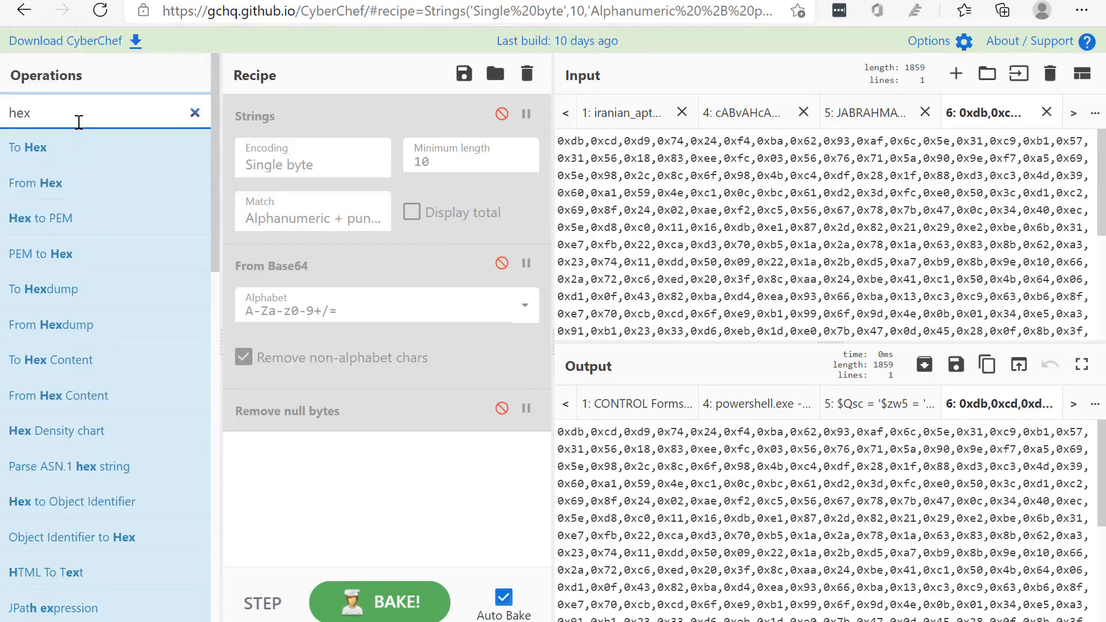
pyautogui.moveTo(39, 183); pyautogui.dragTo(373, 477)
pyautogui.click(646, 476)
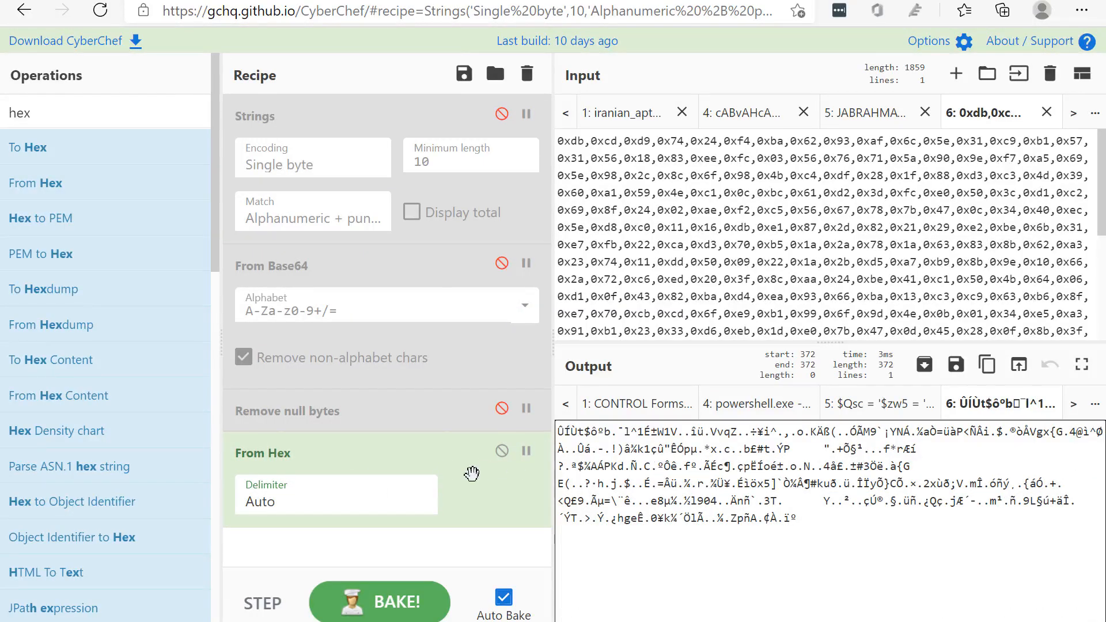
pyautogui.click(363, 500)
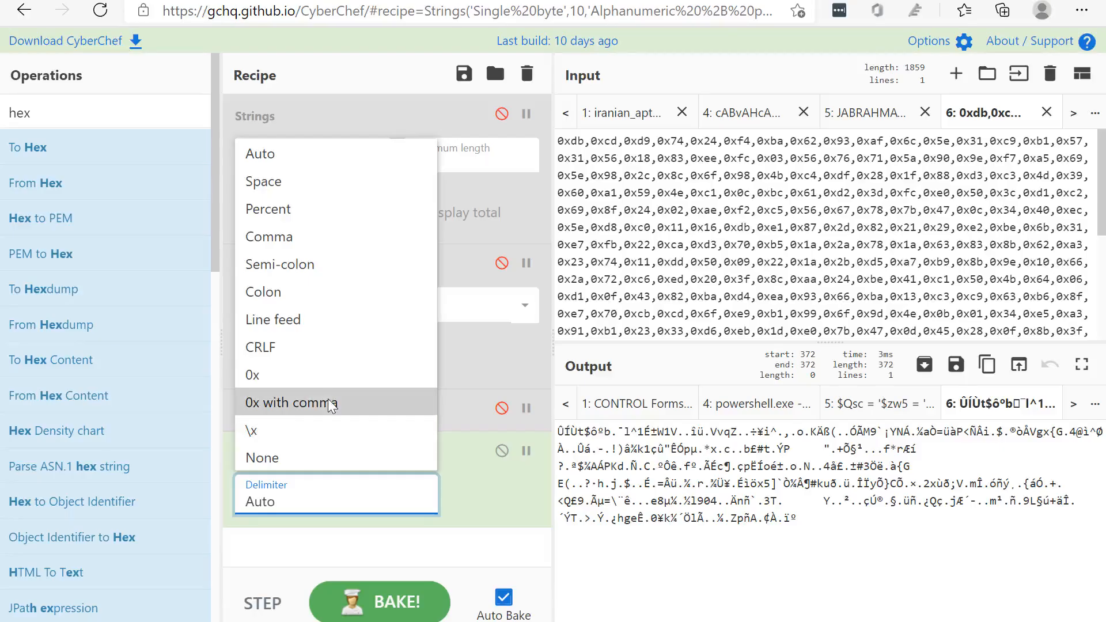
pyautogui.click(380, 550)
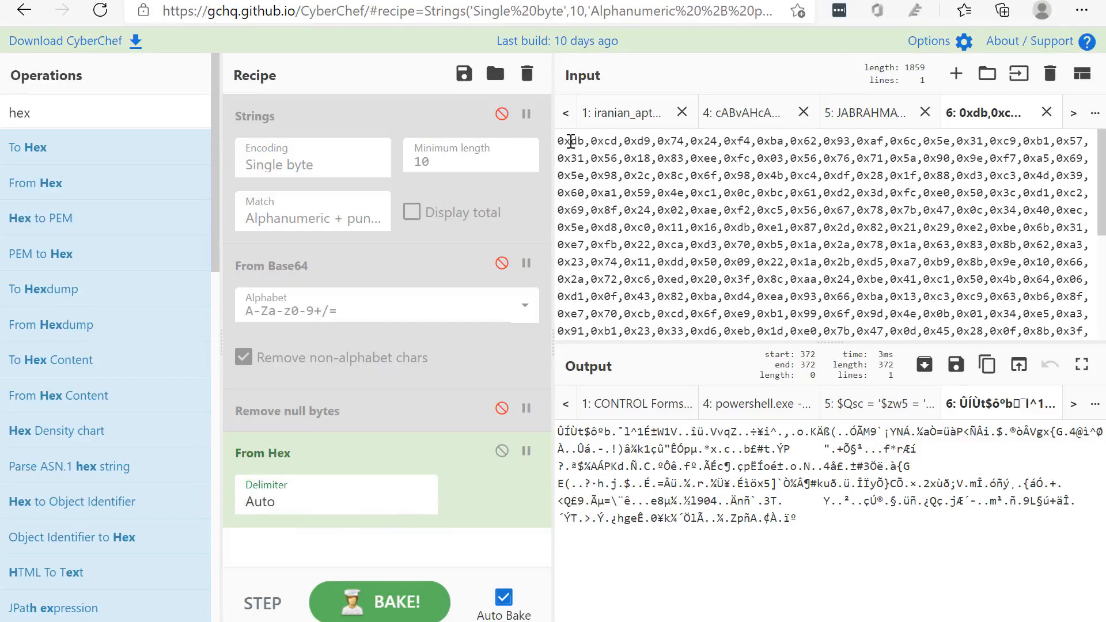
# Highlight the first 0x prefix and comma in the input, and add Find / Replace to the recipe above From Hex
pyautogui.moveTo(571, 142); pyautogui.dragTo(563, 142)
pyautogui.click(590, 142)
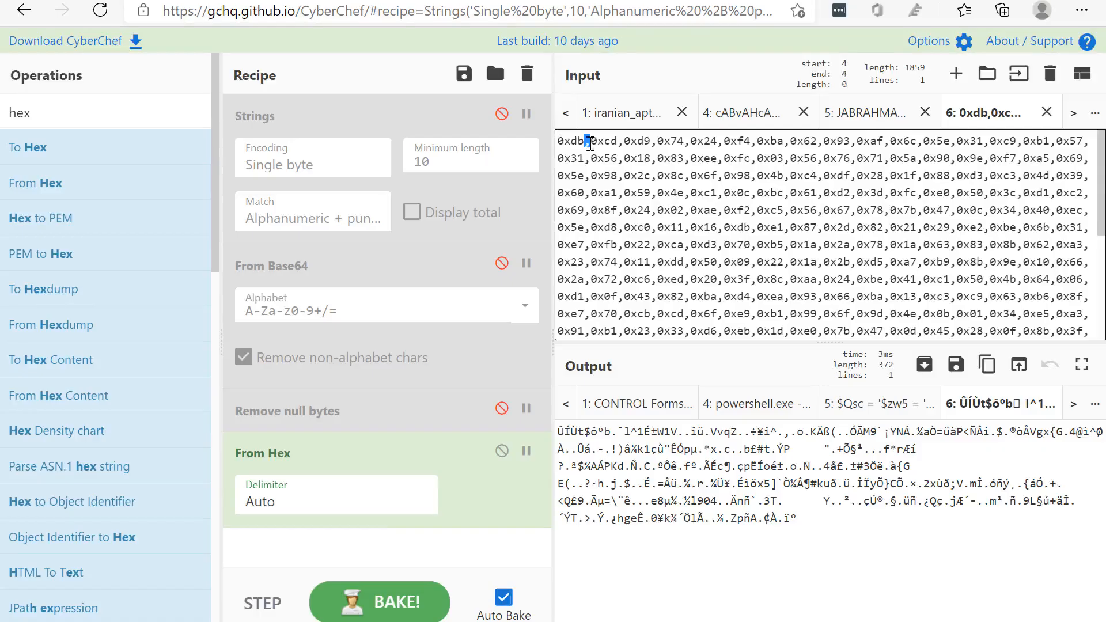
pyautogui.click(98, 118)
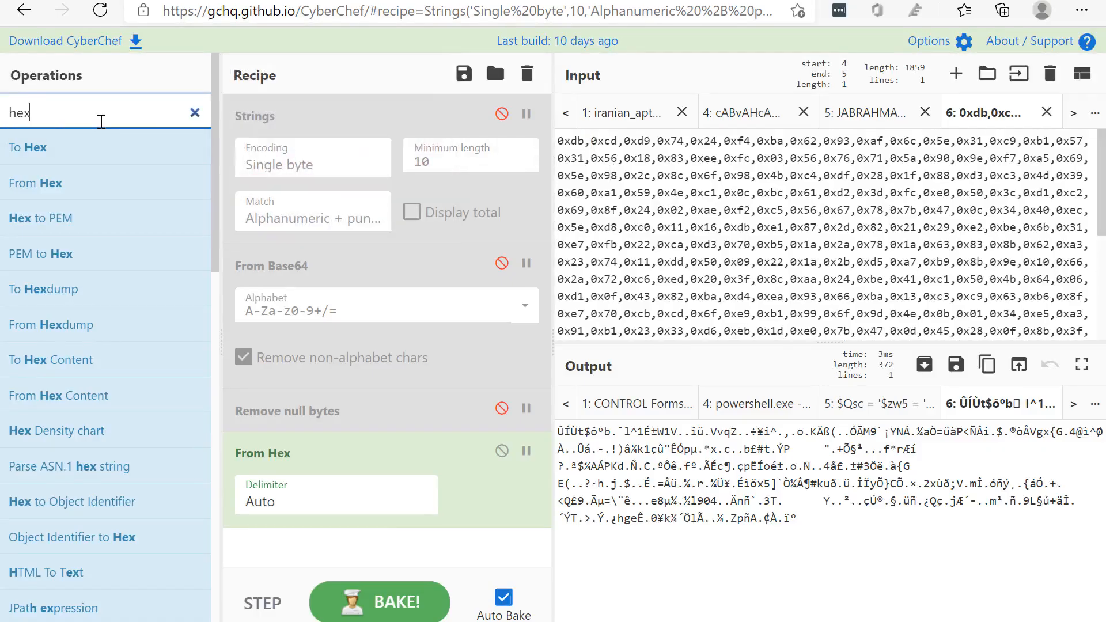
pyautogui.doubleClick(101, 121)
pyautogui.write('replace')
pyautogui.moveTo(73, 148); pyautogui.dragTo(278, 441)
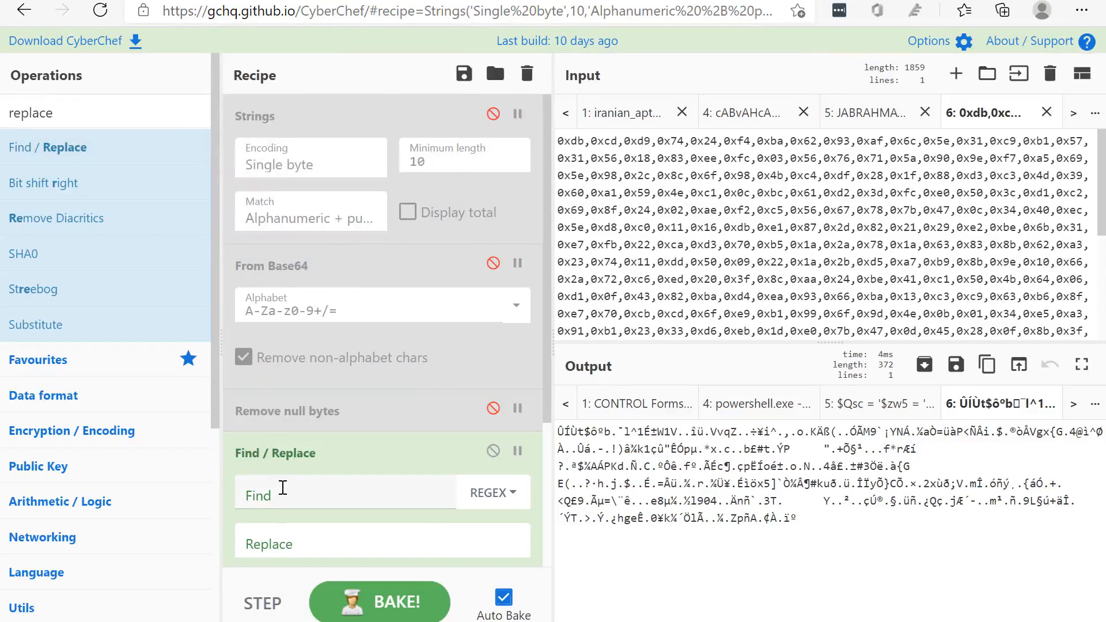
# Disable From Hex and set Find / Replace to match the simple string 0x with an empty replacement
pyautogui.scroll(-3, 284, 486)
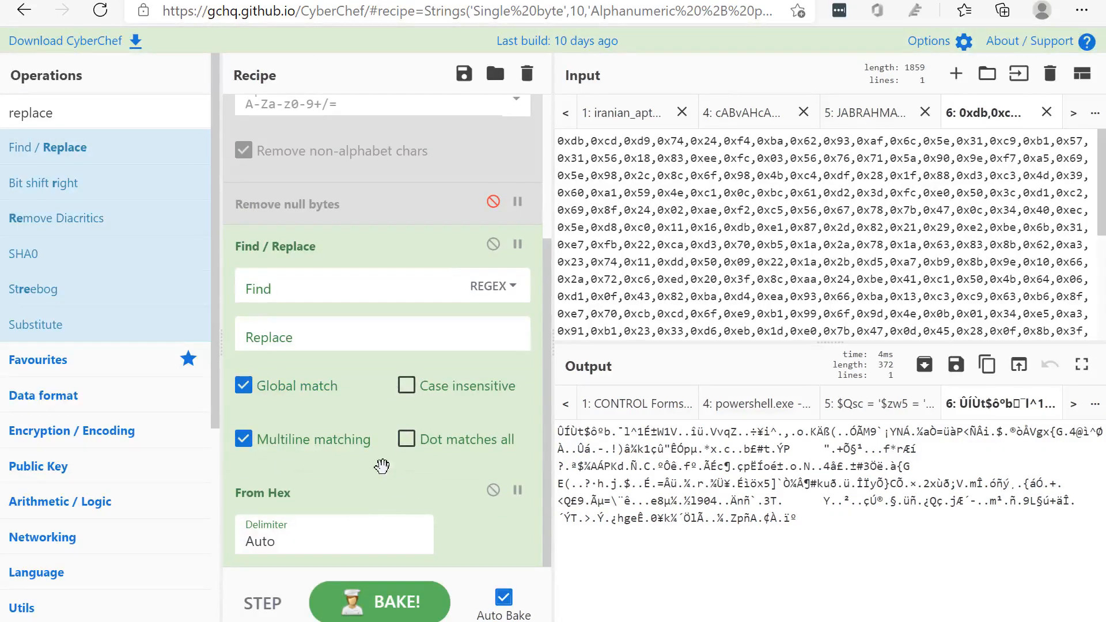
pyautogui.click(494, 494)
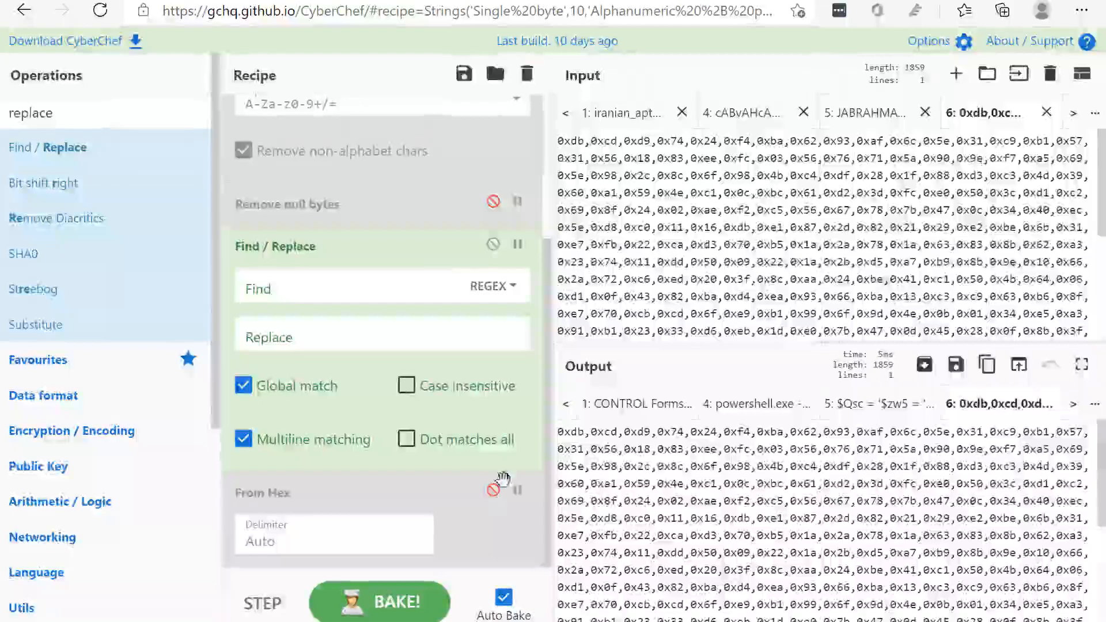
pyautogui.click(282, 288)
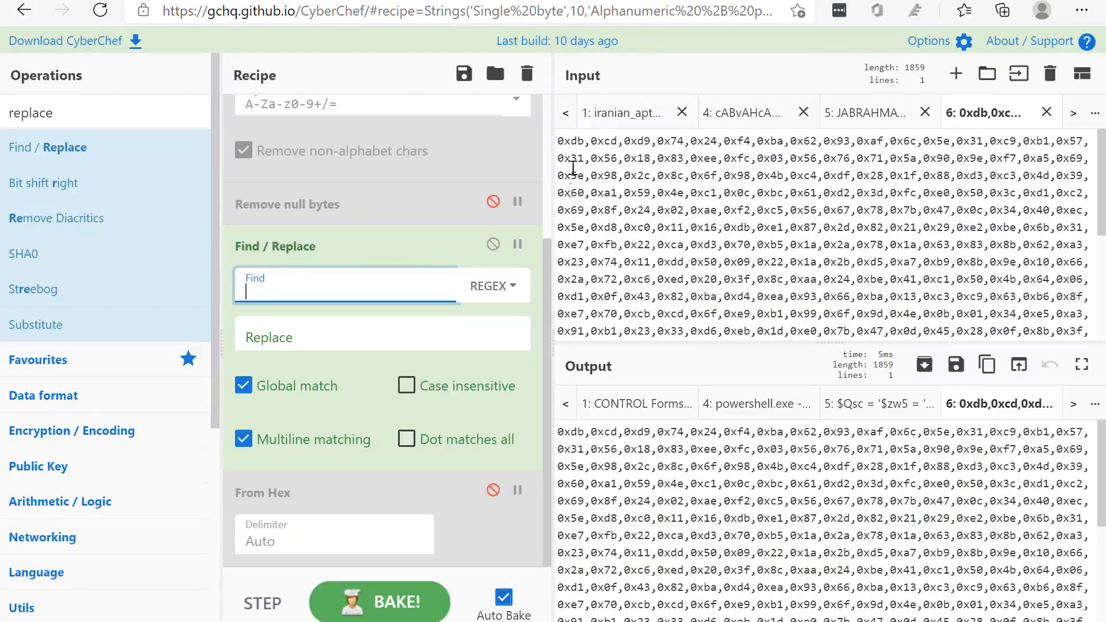
pyautogui.click(495, 286)
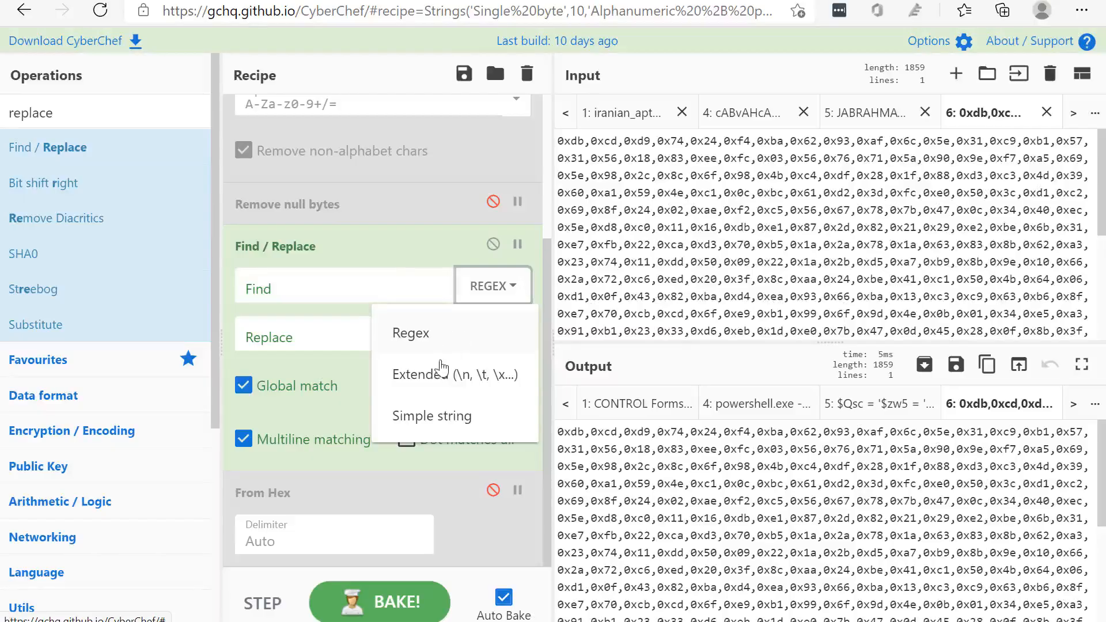
pyautogui.click(439, 429)
pyautogui.click(277, 298)
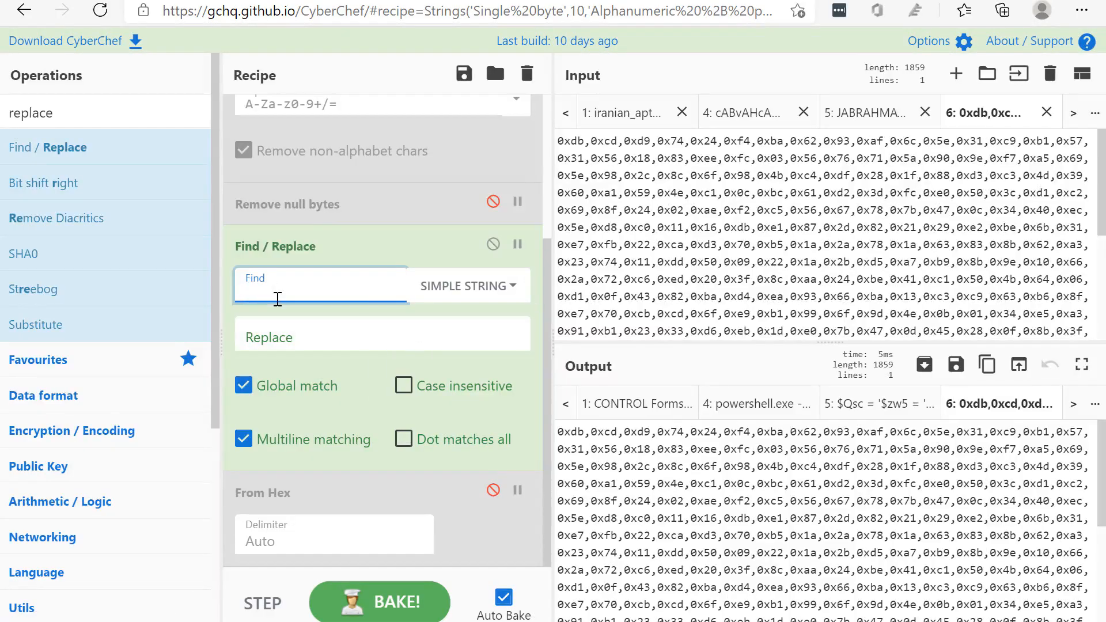
pyautogui.write('0x')
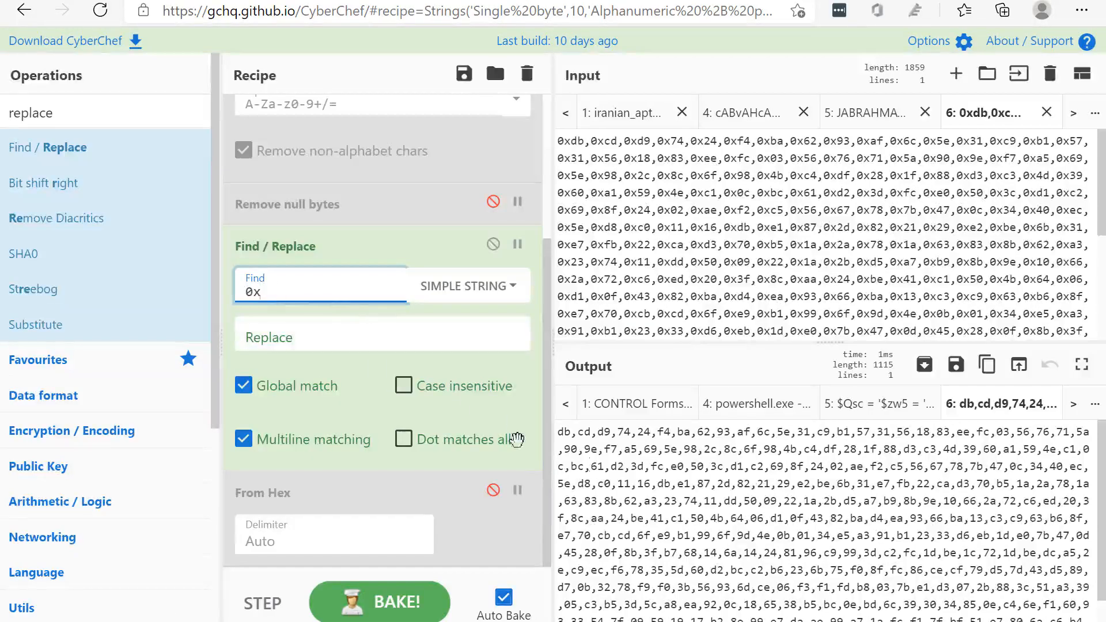
# Add a second Find / Replace above From Hex that matches the regex , with an empty replacement, and check the resulting hex string
pyautogui.moveTo(34, 147); pyautogui.dragTo(319, 482)
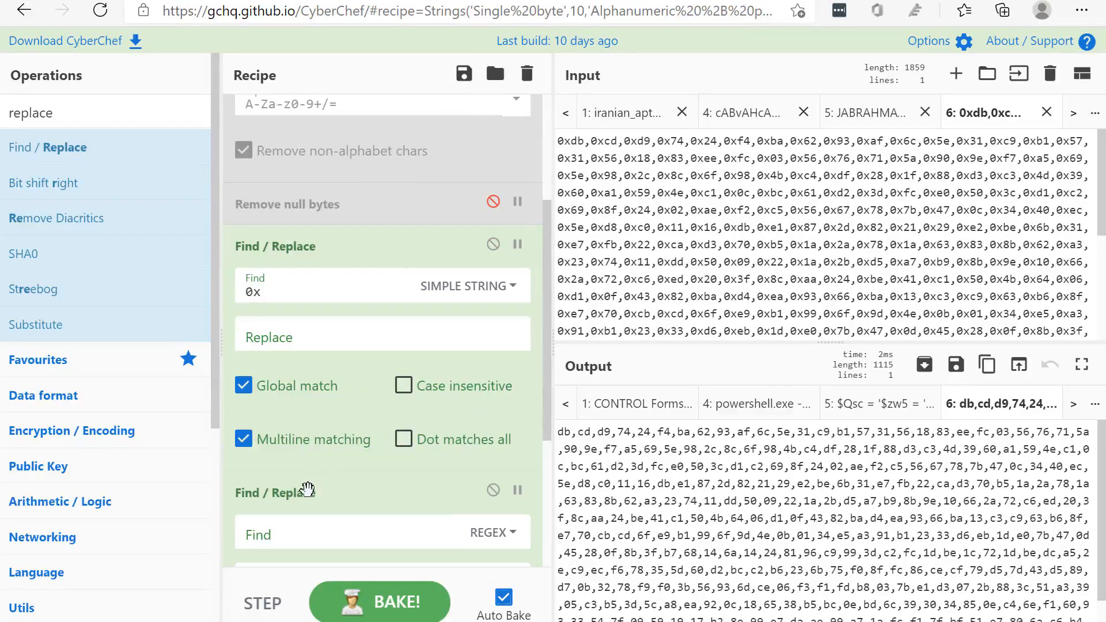
pyautogui.click(293, 533)
pyautogui.write(',')
pyautogui.scroll(-2, 311, 507)
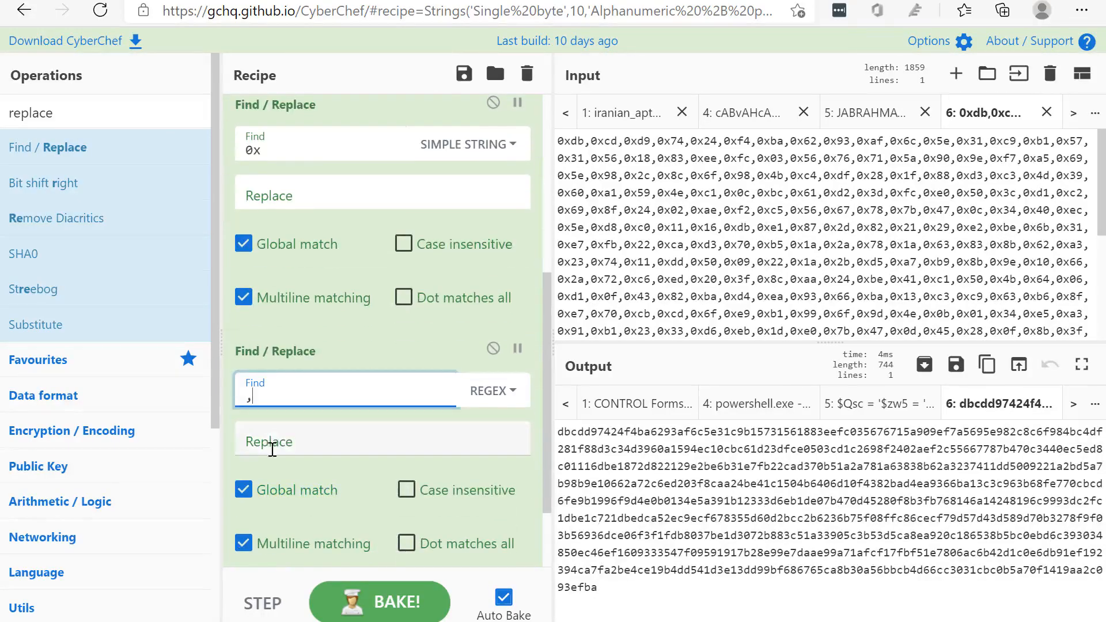
pyautogui.click(272, 450)
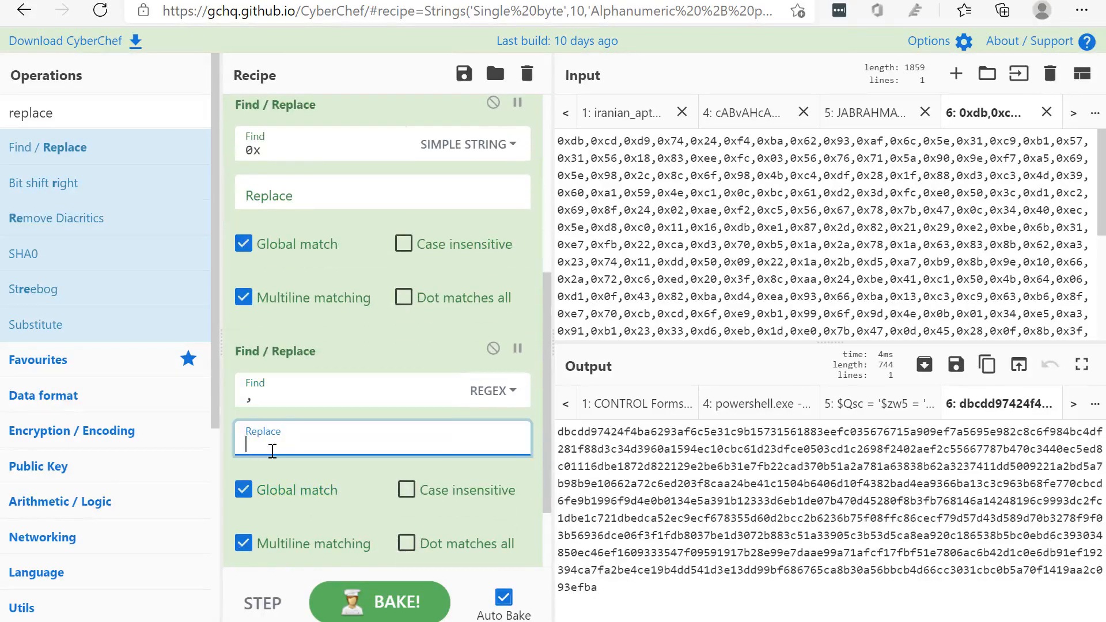
pyautogui.click(646, 602)
pyautogui.moveTo(610, 577); pyautogui.dragTo(582, 443)
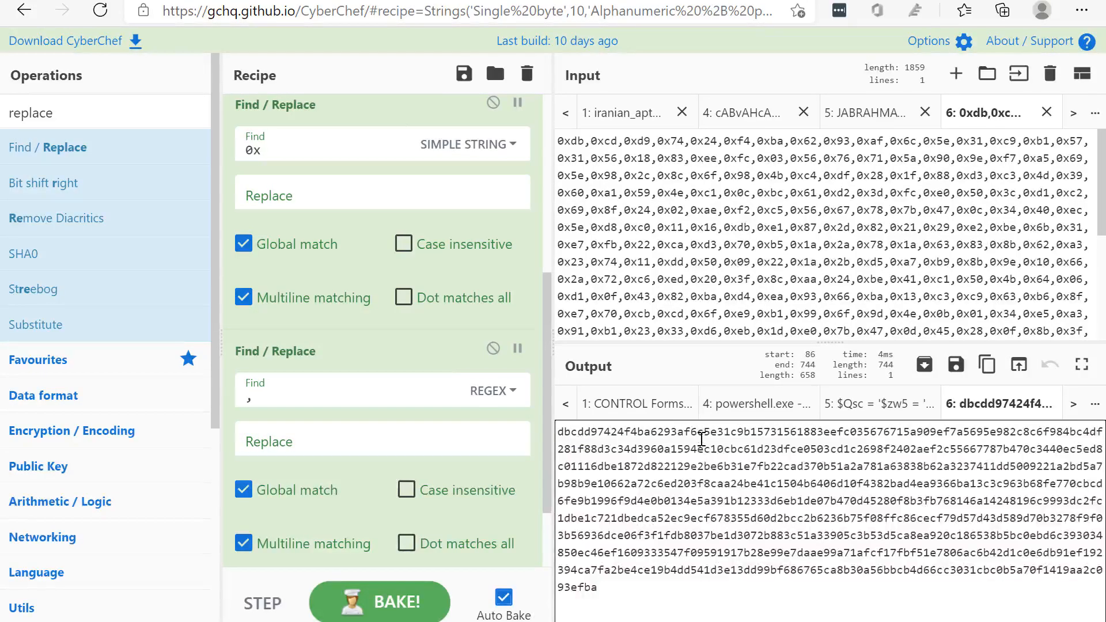
# Try From Hex on the cleaned hex string, examine the raw output, and disable the operation again
pyautogui.scroll(-2, 438, 426)
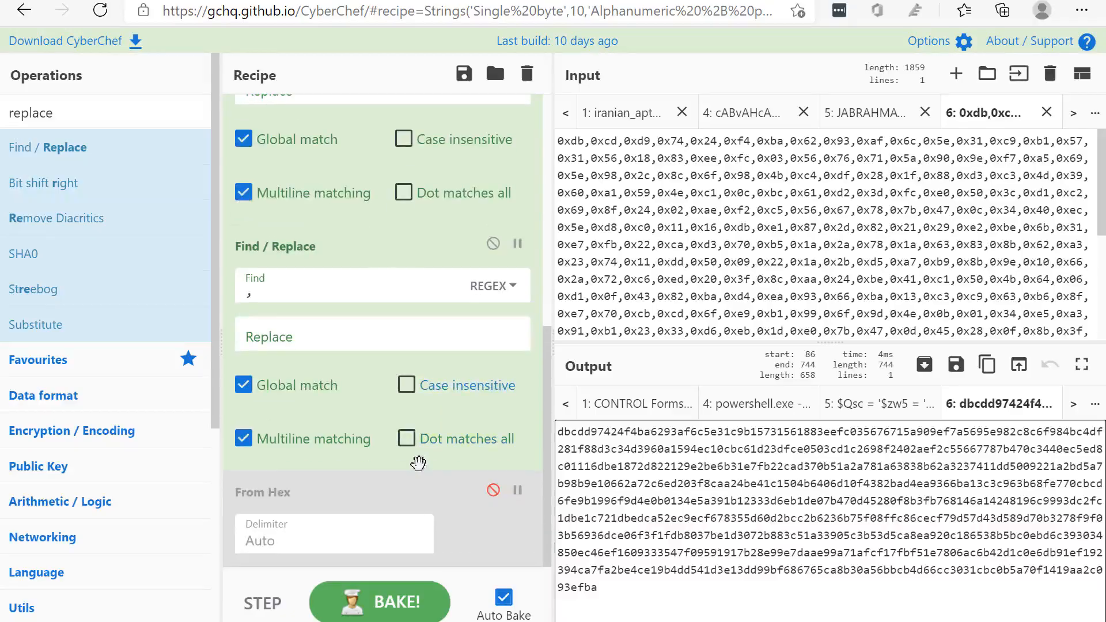
pyautogui.click(494, 493)
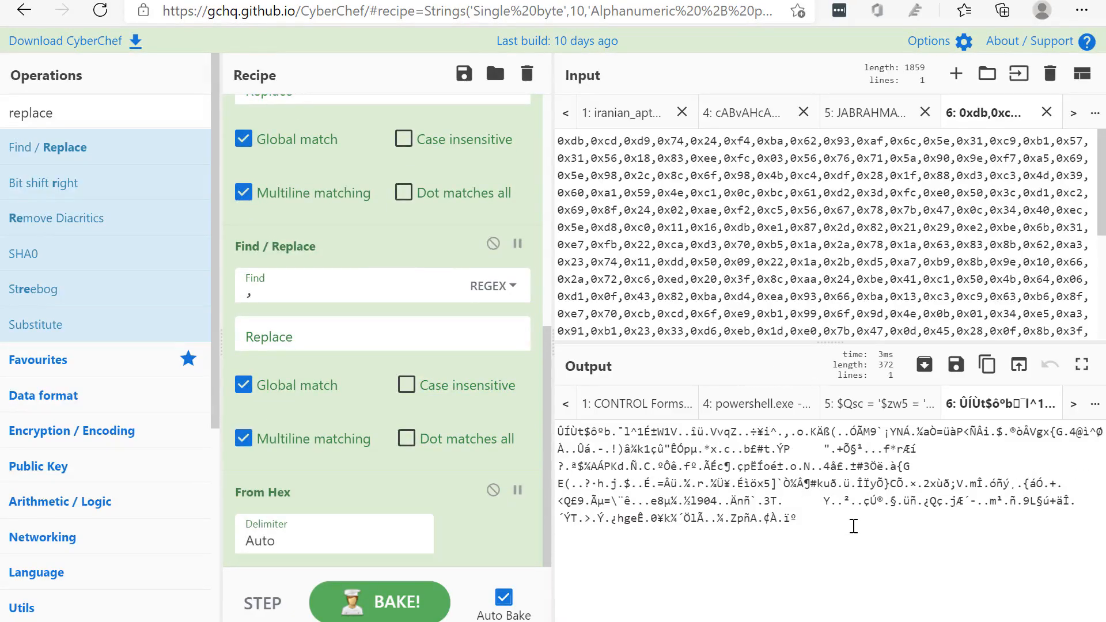
pyautogui.moveTo(853, 526); pyautogui.dragTo(558, 429)
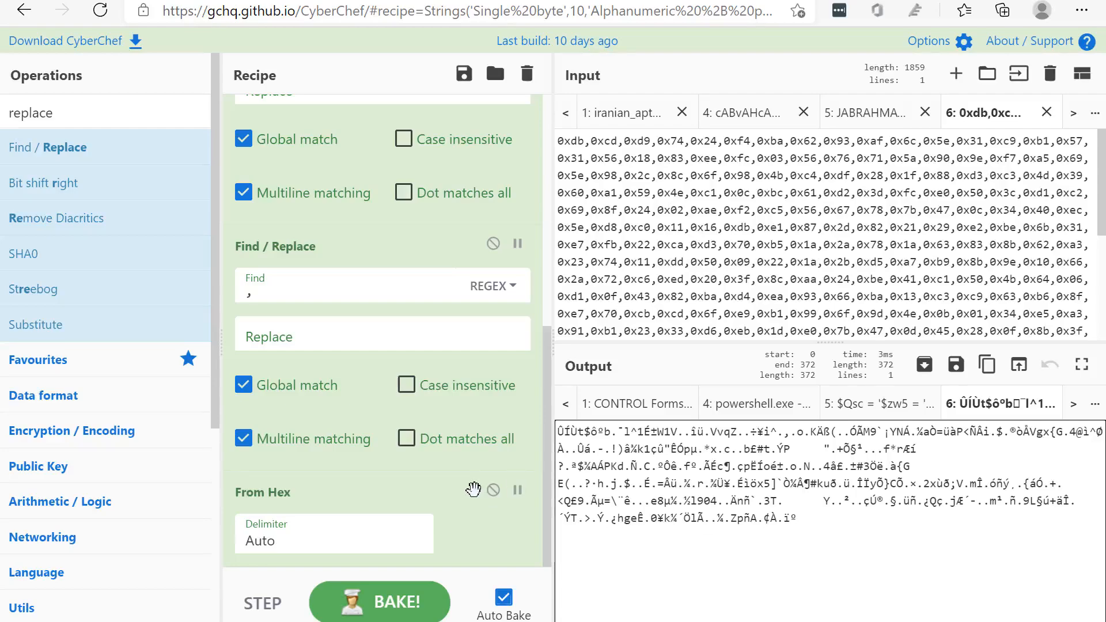
pyautogui.click(493, 489)
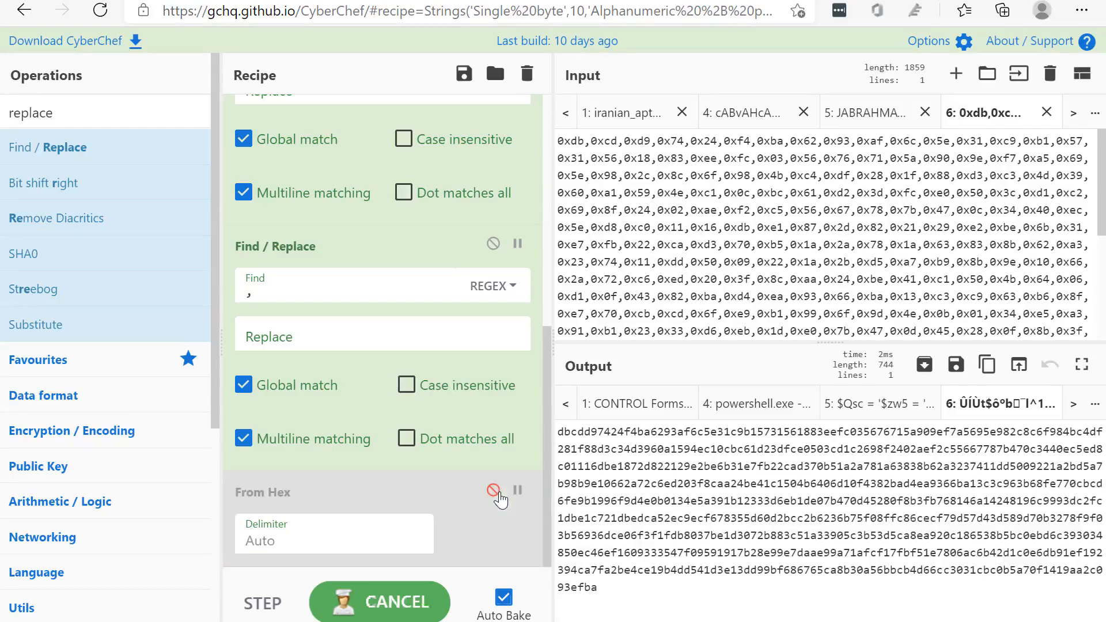
# Find the Disassemble x86 operation and add it to the recipe below the disabled From Hex
pyautogui.doubleClick(99, 117)
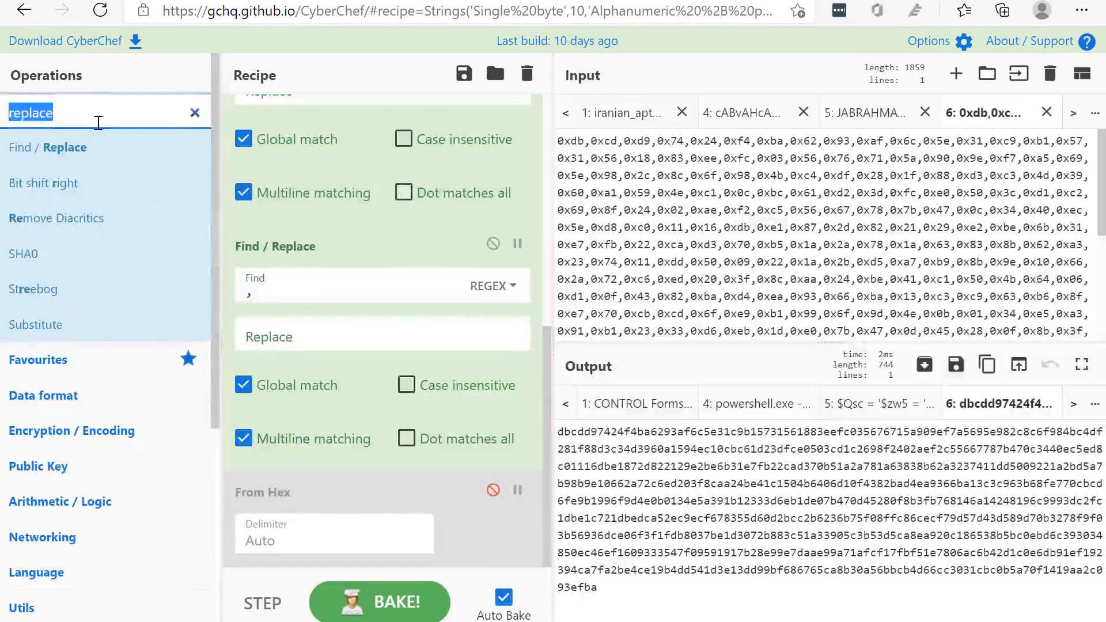
pyautogui.write('disa')
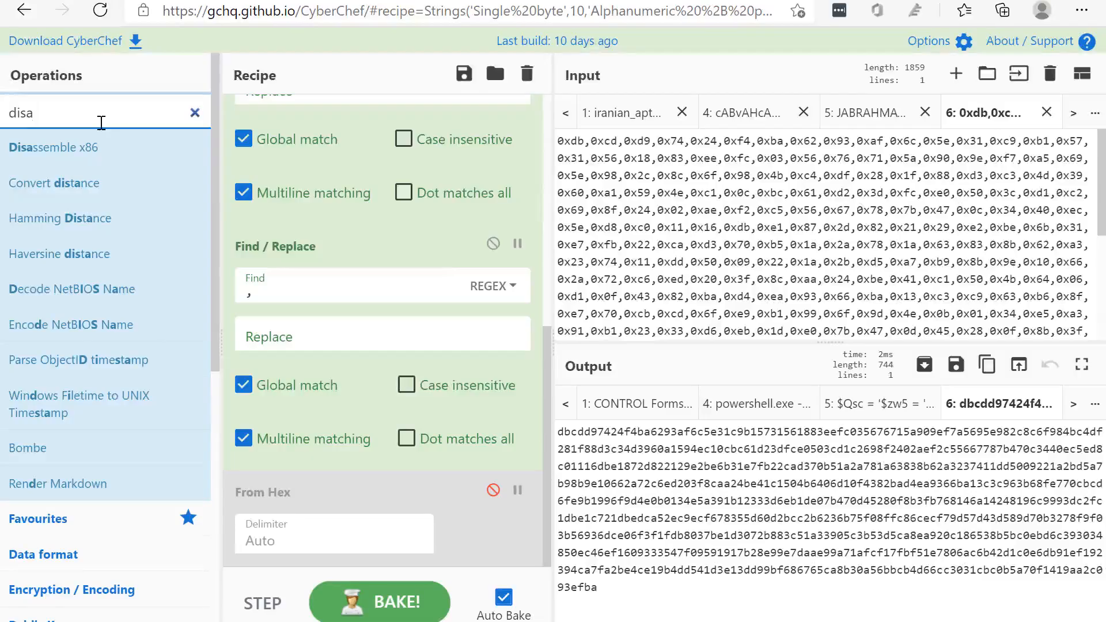
pyautogui.moveTo(22, 145); pyautogui.dragTo(325, 551)
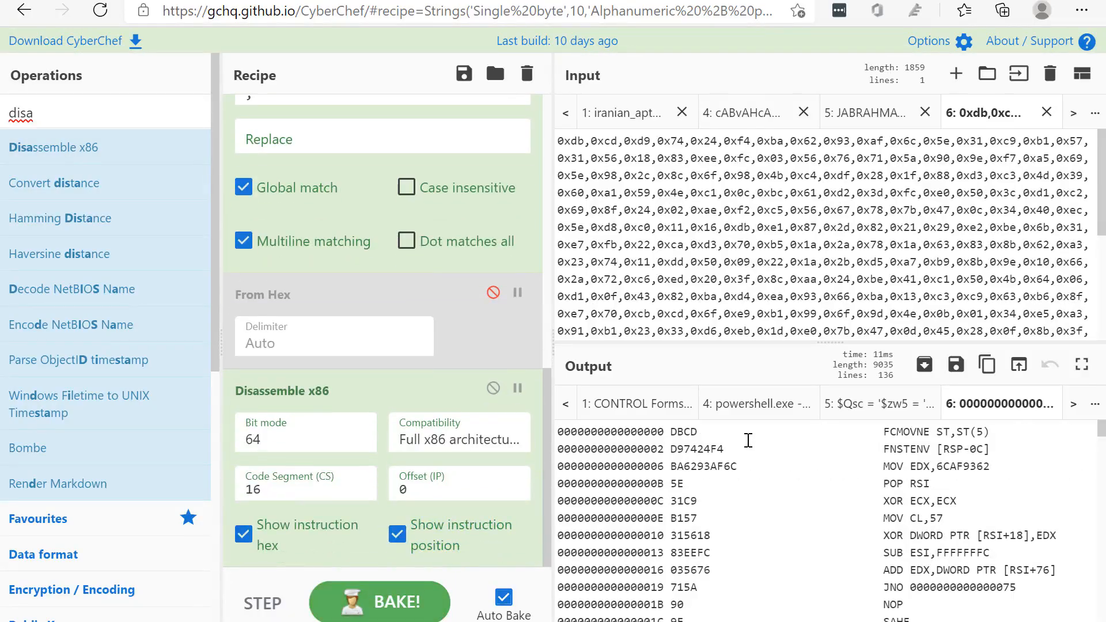
# Examine the x86 disassembly from its first instructions down to the end of the listing
pyautogui.click(858, 440)
pyautogui.scroll(-3, 876, 455)
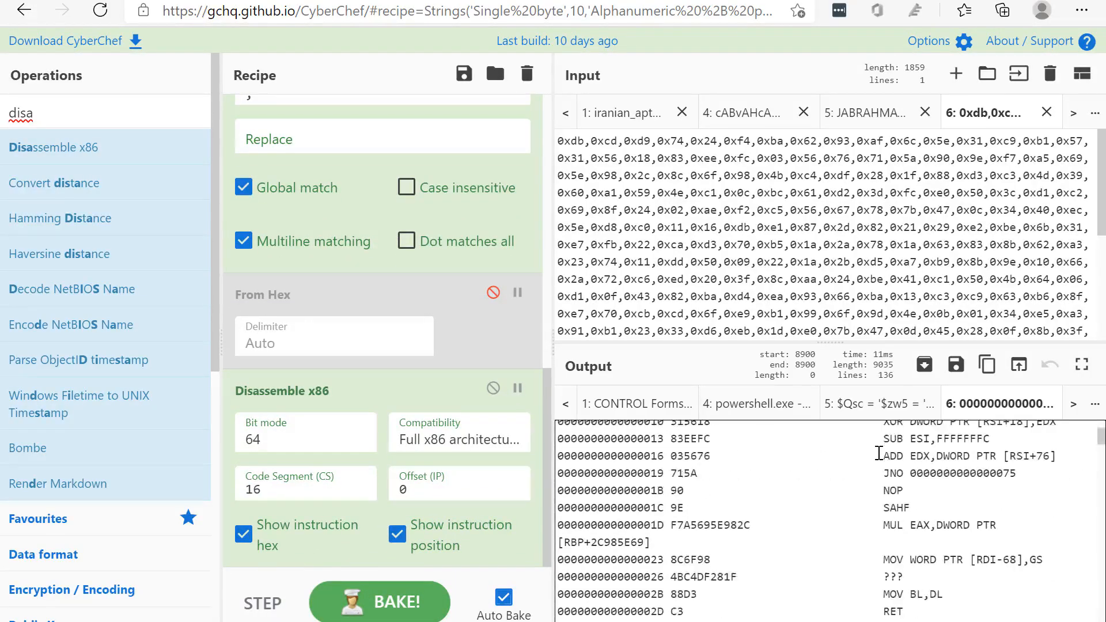
pyautogui.moveTo(890, 478); pyautogui.dragTo(957, 536)
pyautogui.click(956, 537)
pyautogui.scroll(-2, 948, 546)
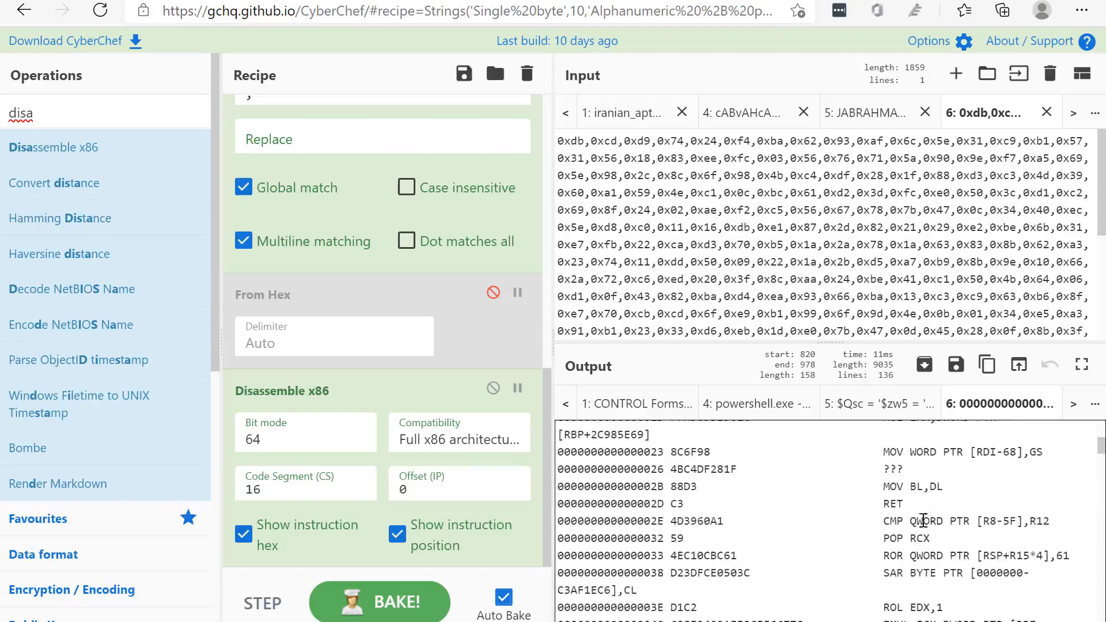
pyautogui.scroll(5, 890, 477)
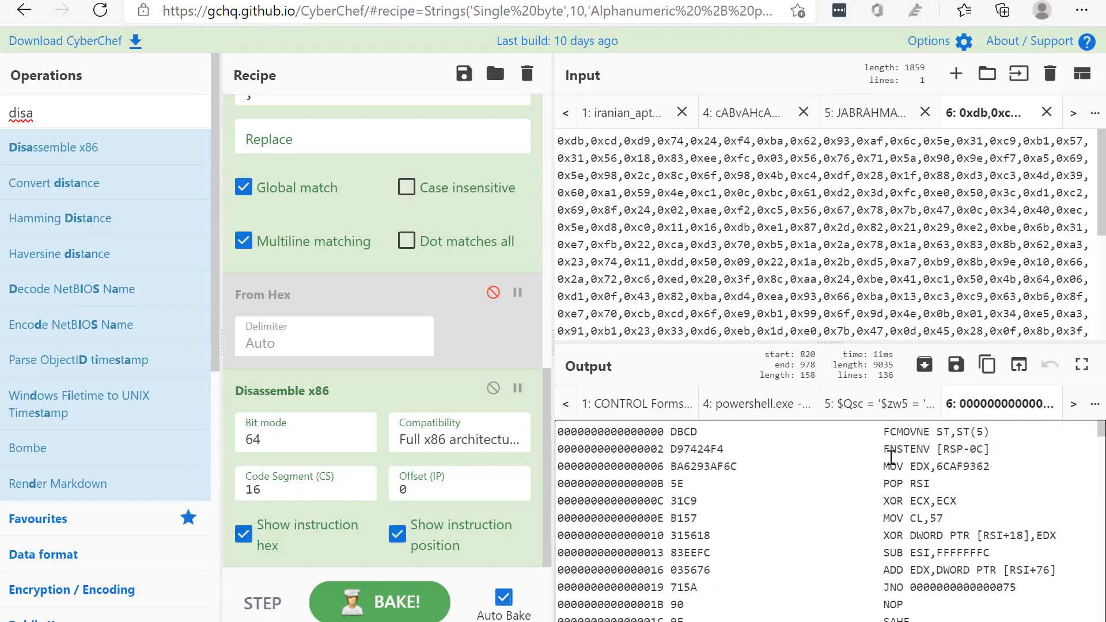
pyautogui.moveTo(880, 432); pyautogui.dragTo(971, 433)
pyautogui.moveTo(997, 516); pyautogui.dragTo(1058, 571)
pyautogui.click(904, 572)
pyautogui.scroll(-2, 905, 571)
pyautogui.scroll(-15, 905, 572)
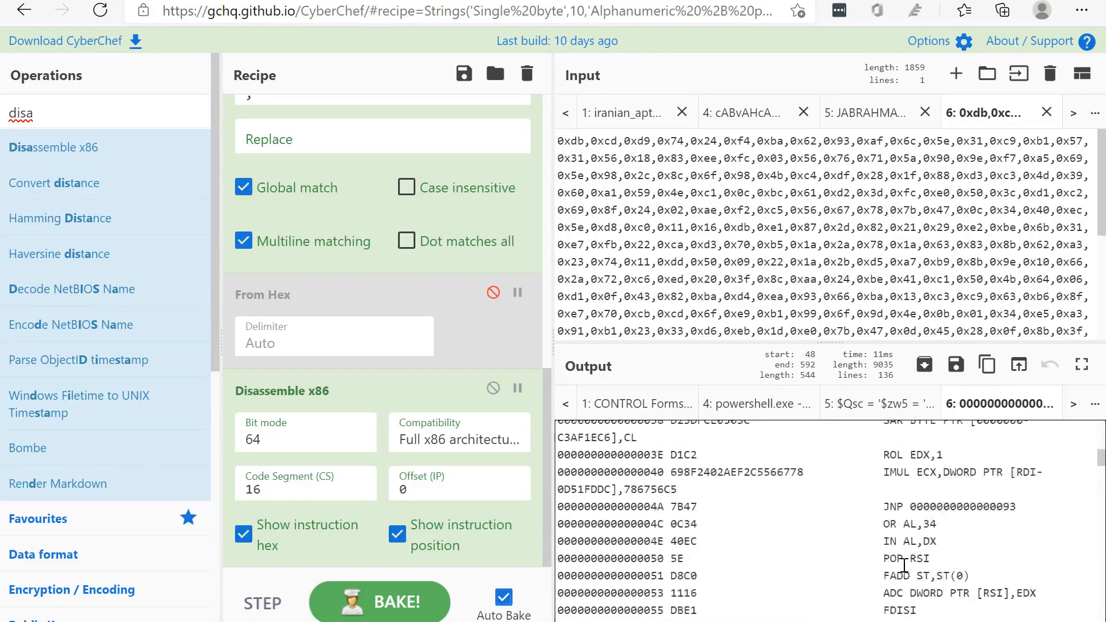
pyautogui.scroll(-12, 904, 491)
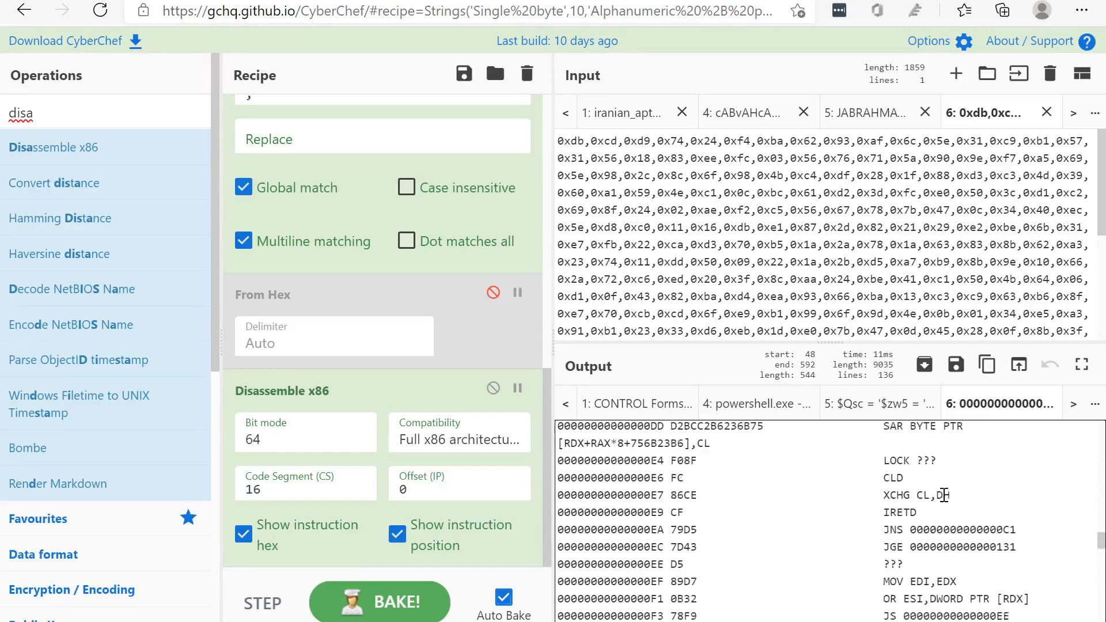
pyautogui.scroll(-3, 942, 543)
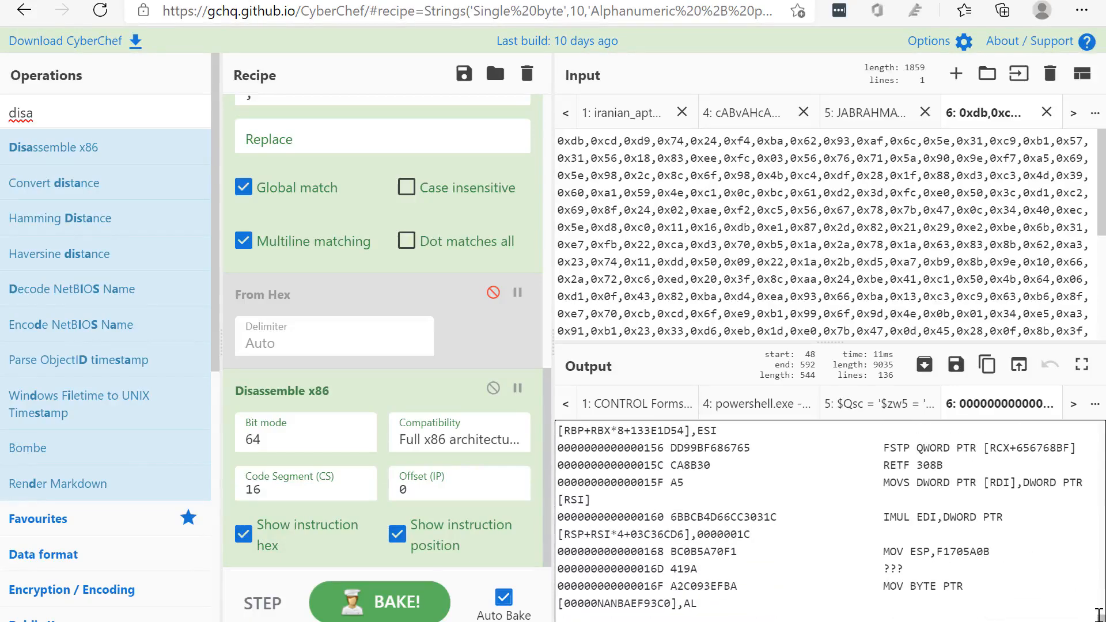
# Return to the beginning of the disassembly and highlight the instructions from FCMOVNE to SUB ESI
pyautogui.moveTo(1101, 618); pyautogui.dragTo(1104, 404)
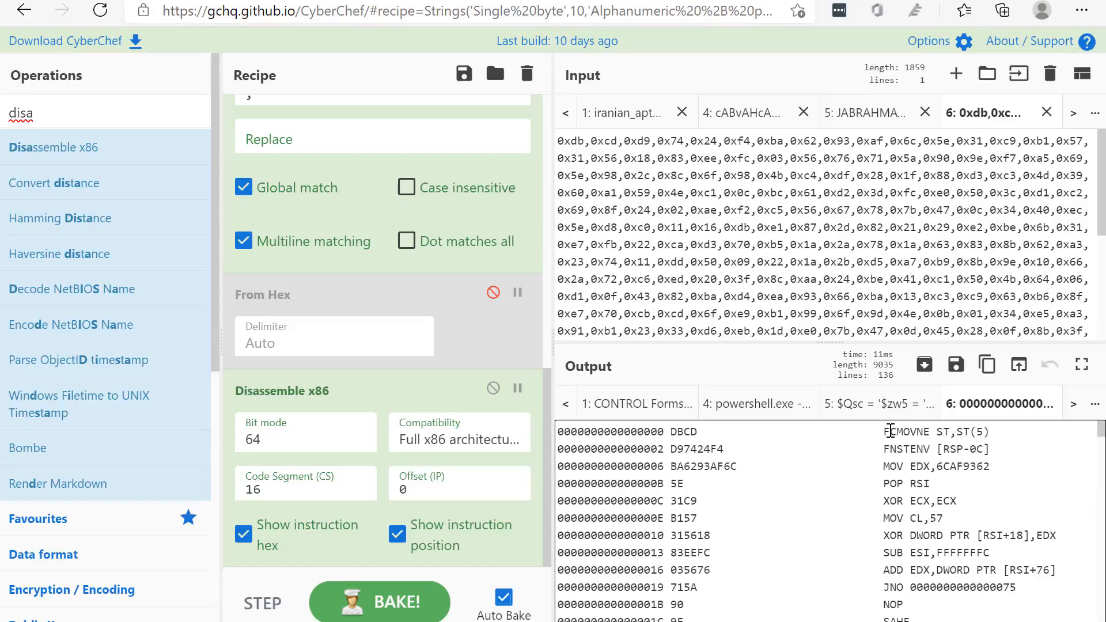
pyautogui.moveTo(884, 432); pyautogui.dragTo(942, 550)
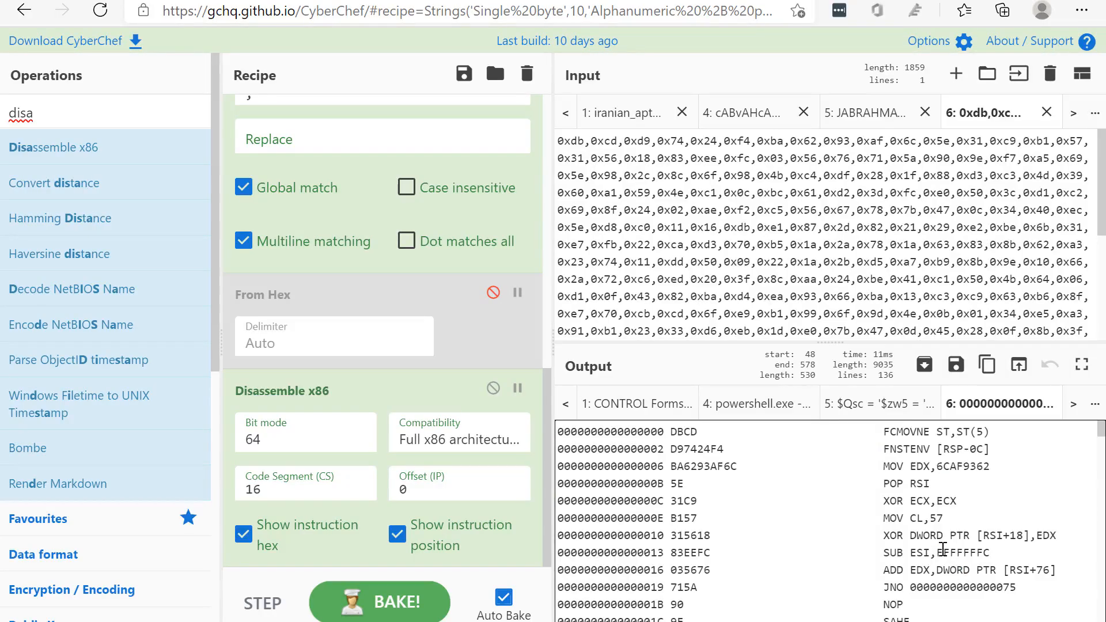
pyautogui.scroll(-1, 942, 550)
pyautogui.scroll(1, 942, 548)
# Review the decoded PowerShell download command and the kernel32.dll loader script, and highlight the start of the command's URL
pyautogui.click(740, 411)
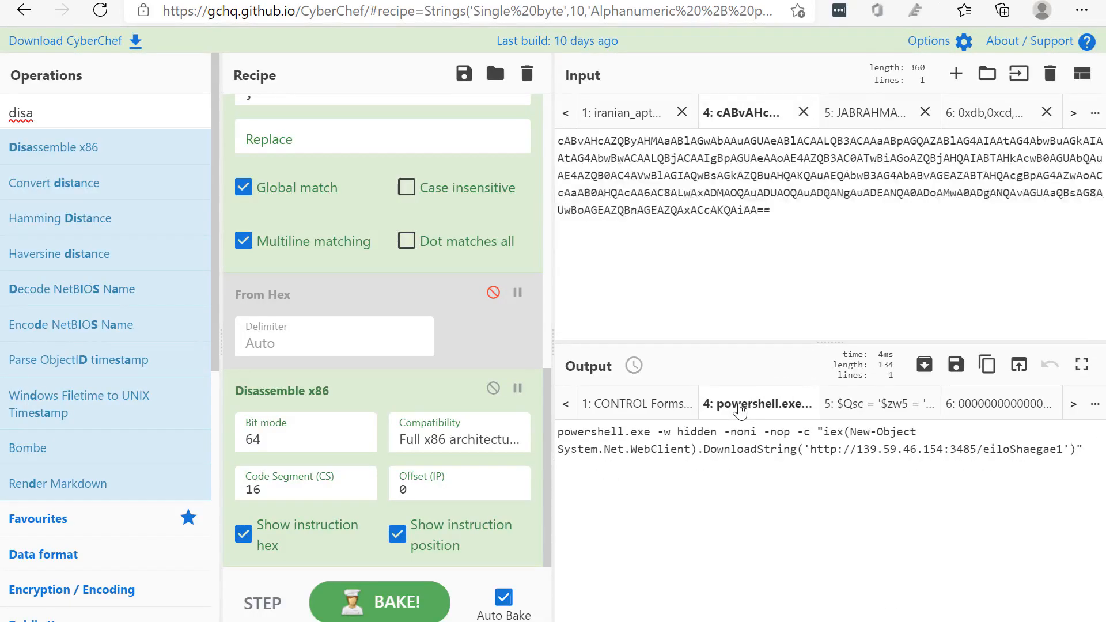
pyautogui.click(629, 406)
pyautogui.scroll(1, 632, 403)
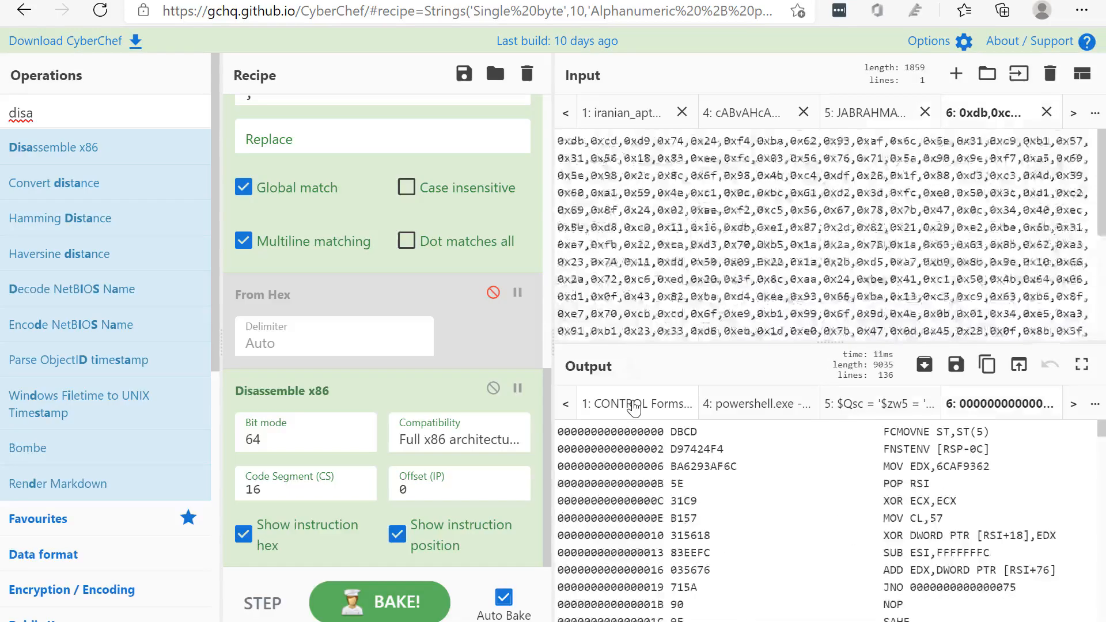
pyautogui.scroll(-1, 634, 408)
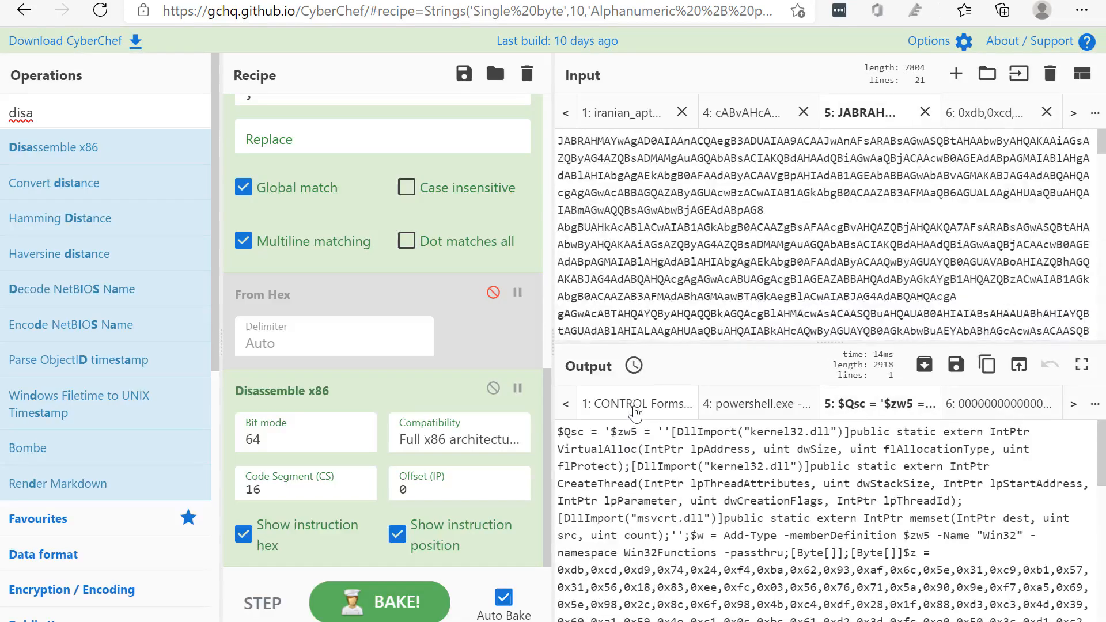
pyautogui.scroll(-1, 714, 478)
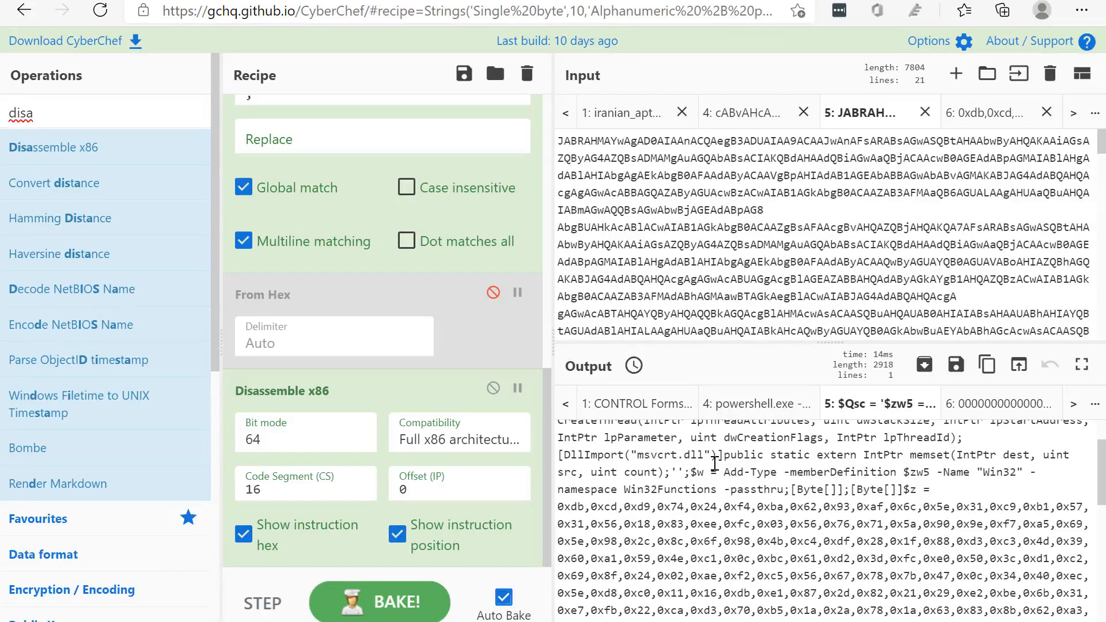
pyautogui.scroll(7, 382, 291)
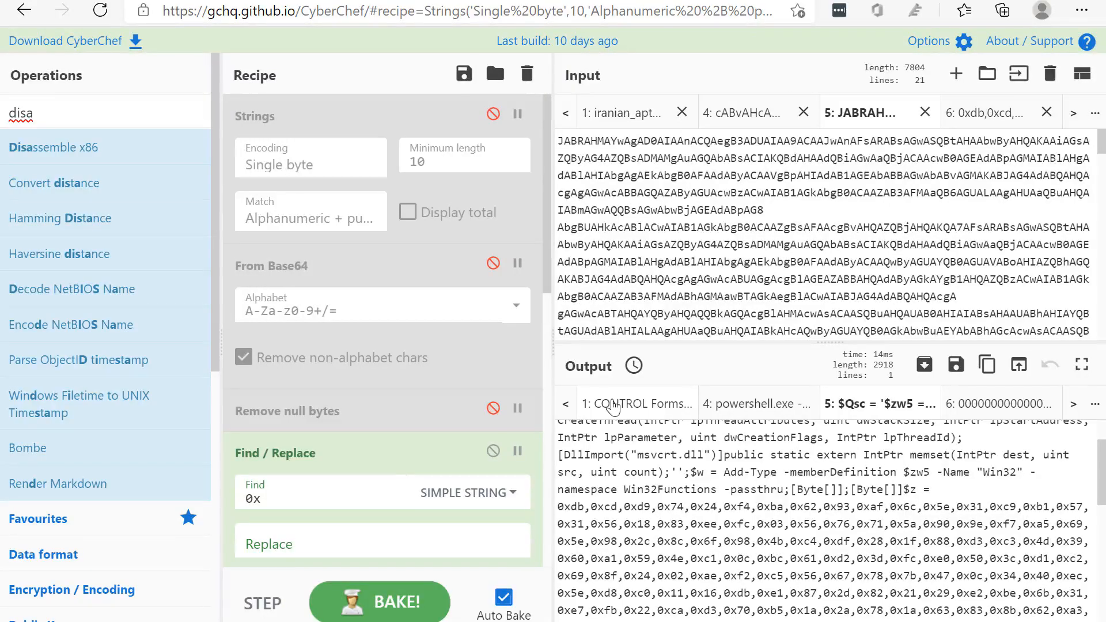
pyautogui.click(767, 404)
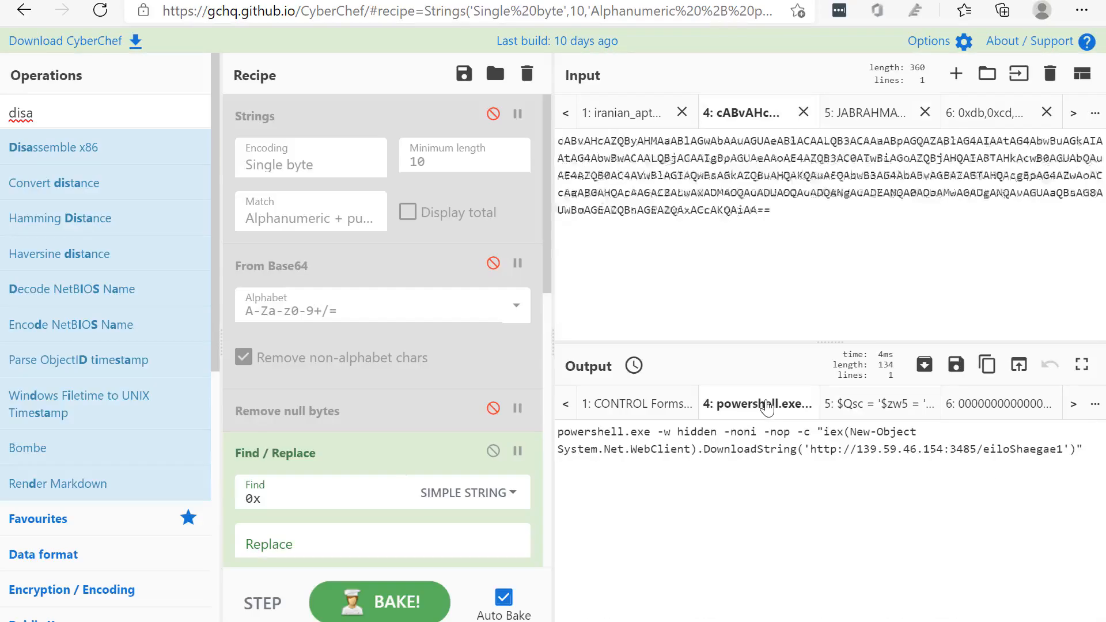
pyautogui.moveTo(817, 450); pyautogui.dragTo(905, 450)
# Reopen the byte array's disassembly and highlight the opcode bytes and instructions in its first lines
pyautogui.click(998, 404)
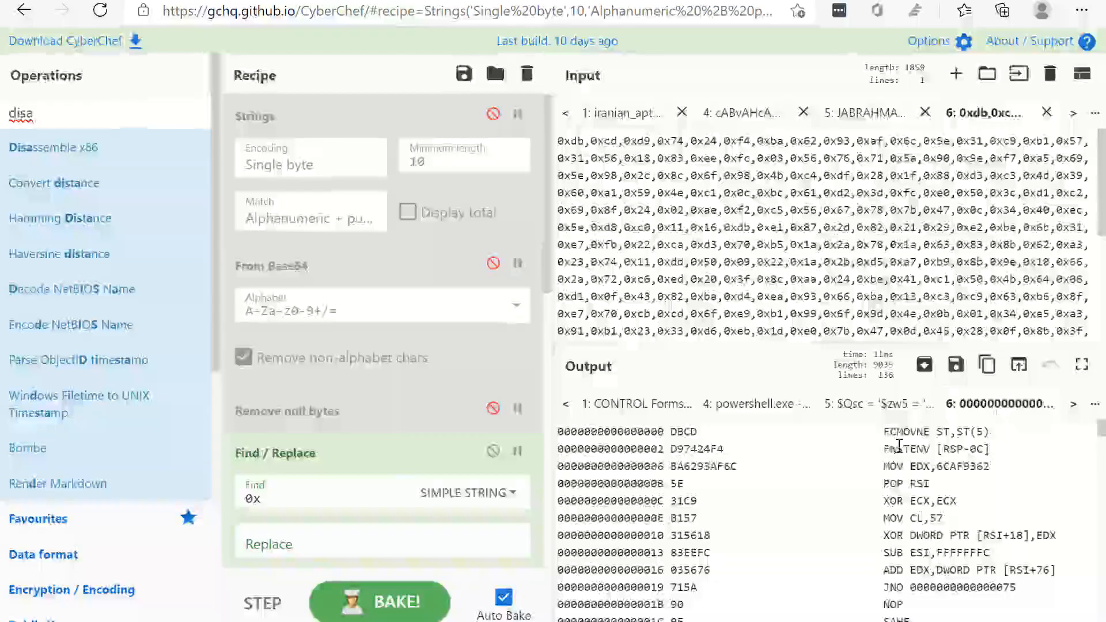
pyautogui.scroll(-2, 892, 449)
pyautogui.scroll(3, 891, 449)
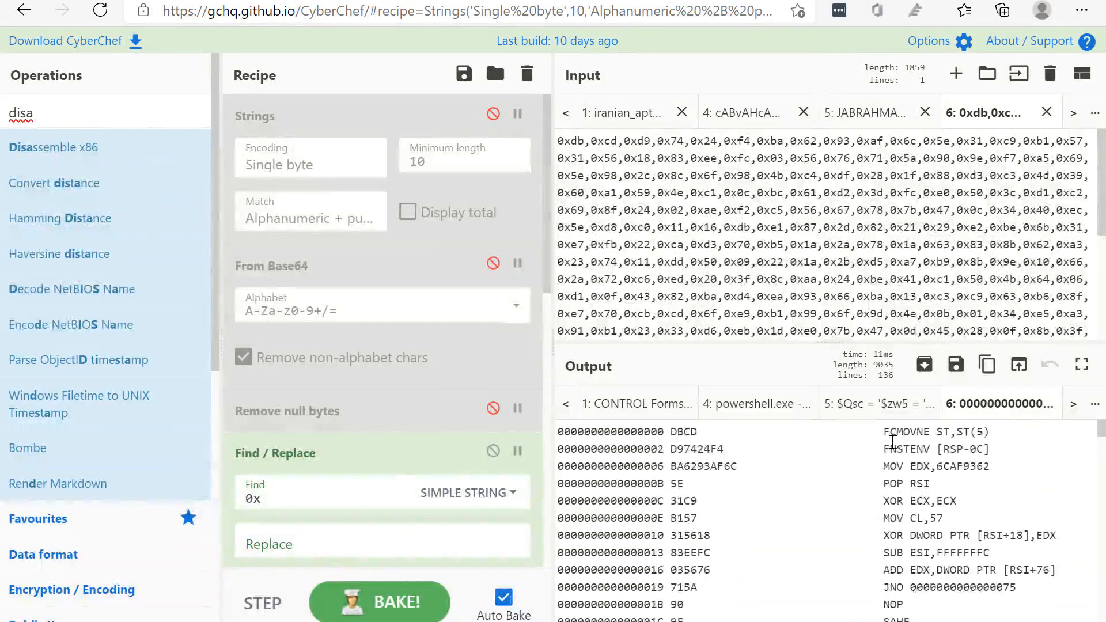
pyautogui.moveTo(668, 432); pyautogui.dragTo(898, 536)
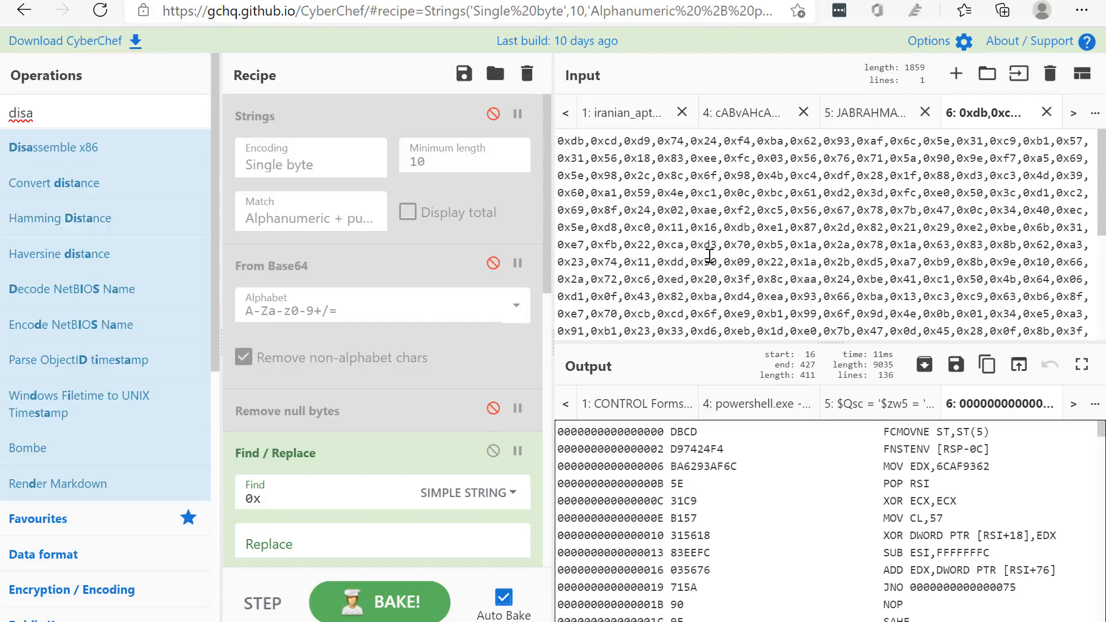
pyautogui.moveTo(865, 442); pyautogui.dragTo(940, 524)
# Reopen the decoded powershell.exe download command and highlight its URL and the command text leading up to it
pyautogui.click(748, 121)
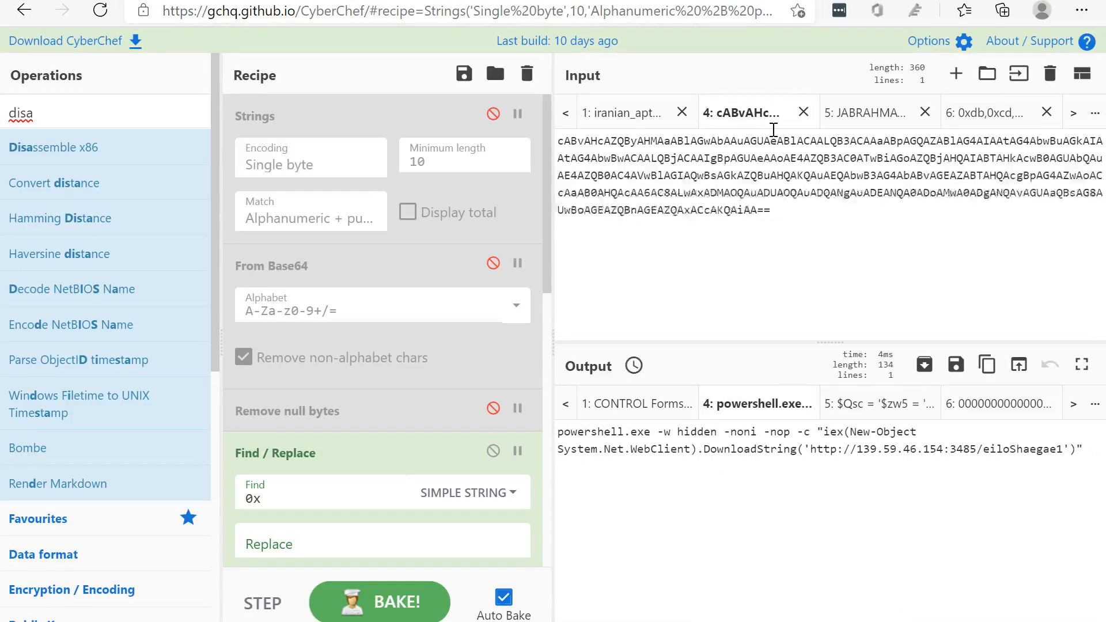
pyautogui.scroll(2, 613, 119)
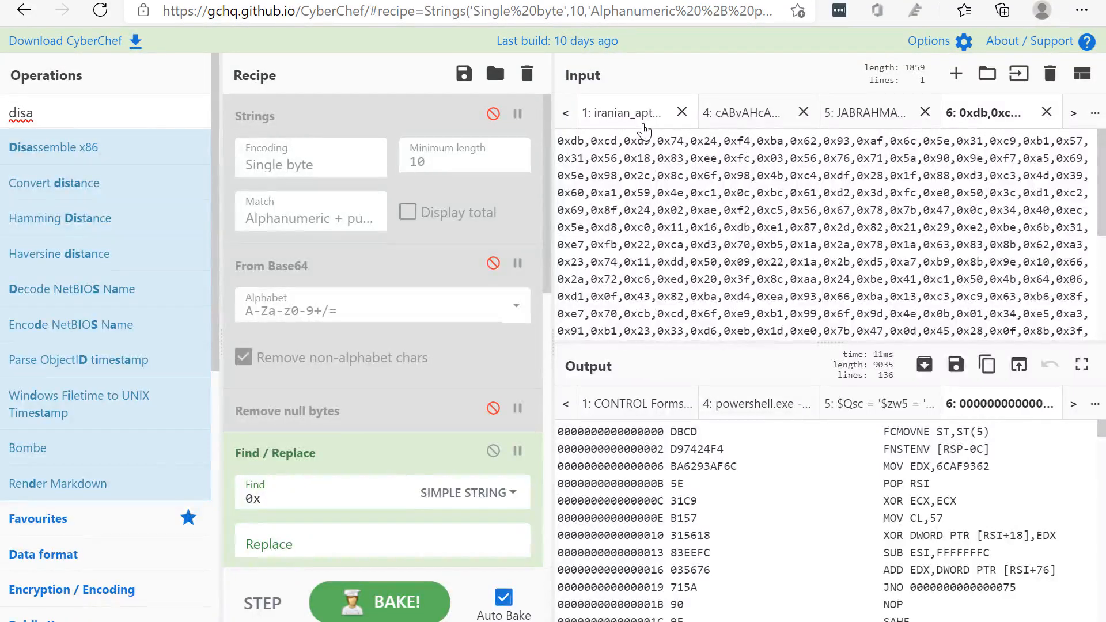
pyautogui.click(733, 113)
pyautogui.moveTo(817, 451); pyautogui.dragTo(988, 455)
pyautogui.click(968, 482)
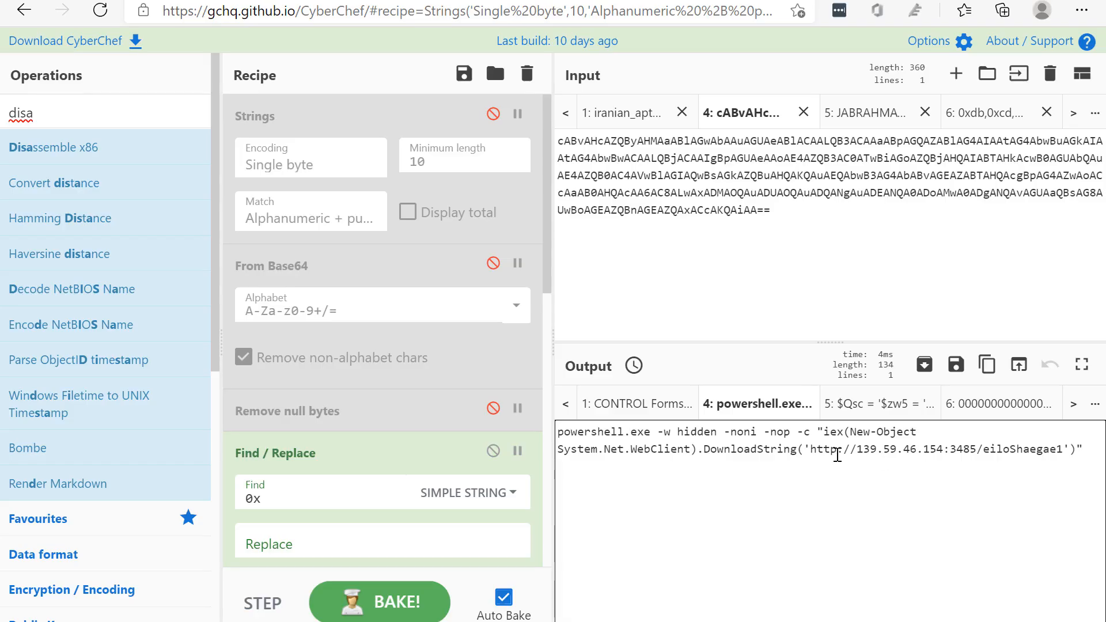
pyautogui.moveTo(837, 450); pyautogui.dragTo(968, 450)
pyautogui.moveTo(842, 450); pyautogui.dragTo(540, 429)
pyautogui.click(702, 461)
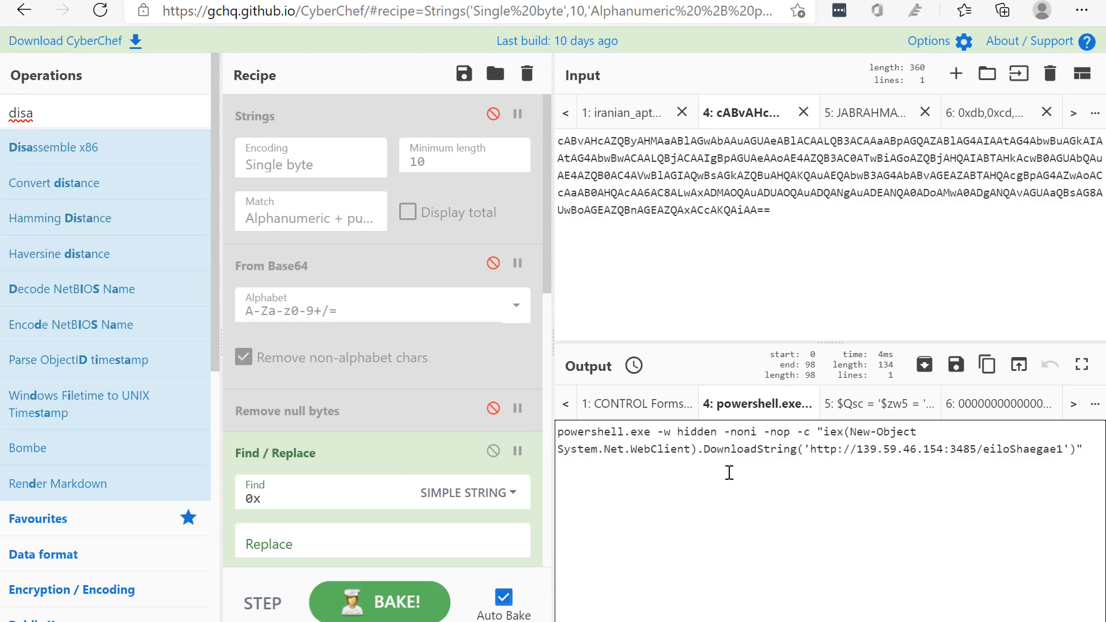